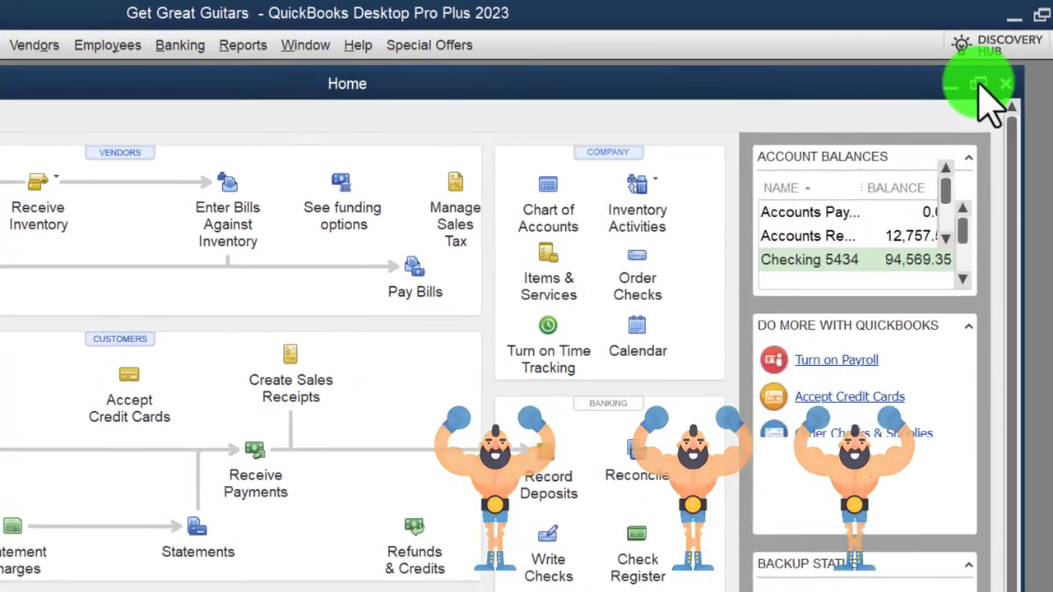
Step: Maximize the Home window and review the display options for the open window list and icon bar
click(950, 84)
click(40, 68)
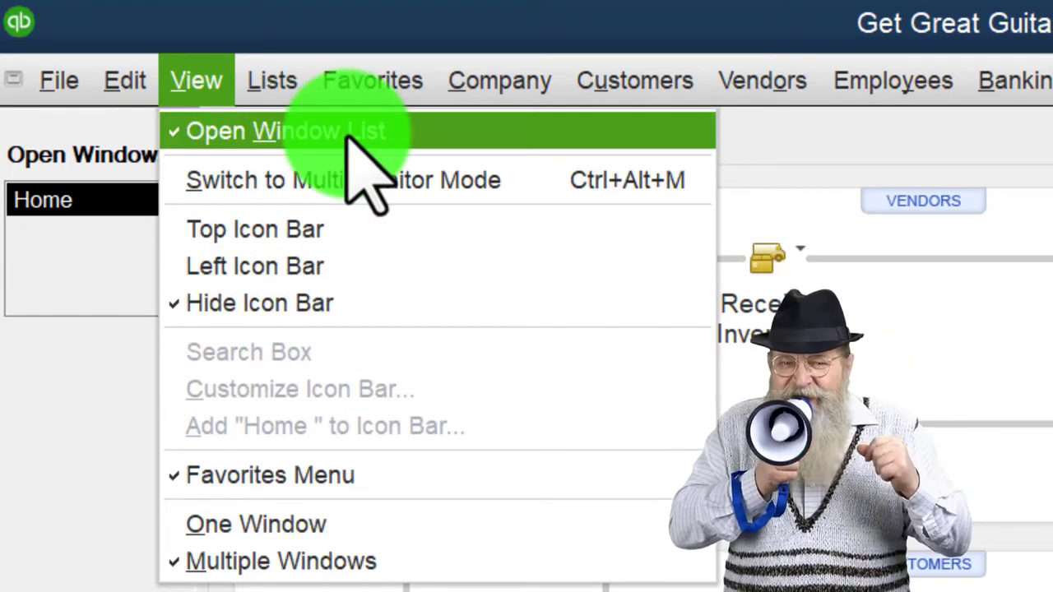
click(97, 375)
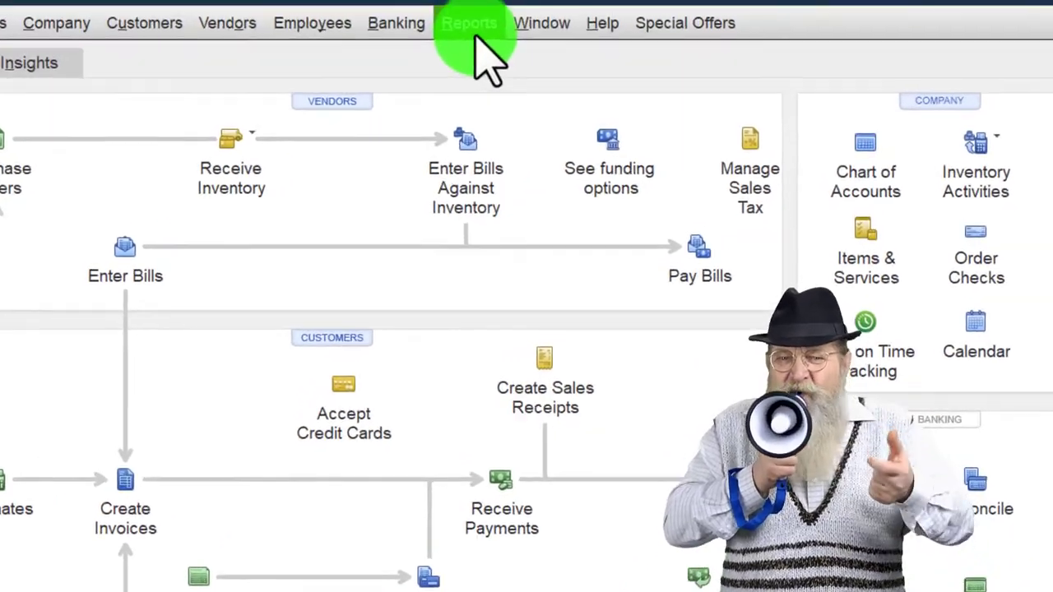
Step: Open the Profit & Loss Standard report and set its date range from 01/01/2023 to 12/31/2023
click(522, 3)
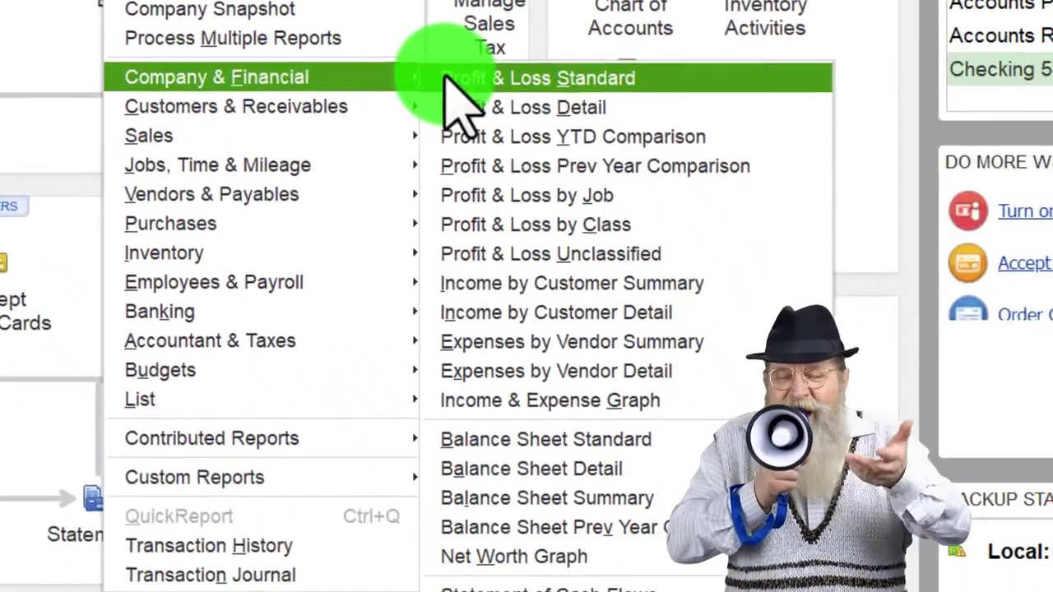
click(723, 320)
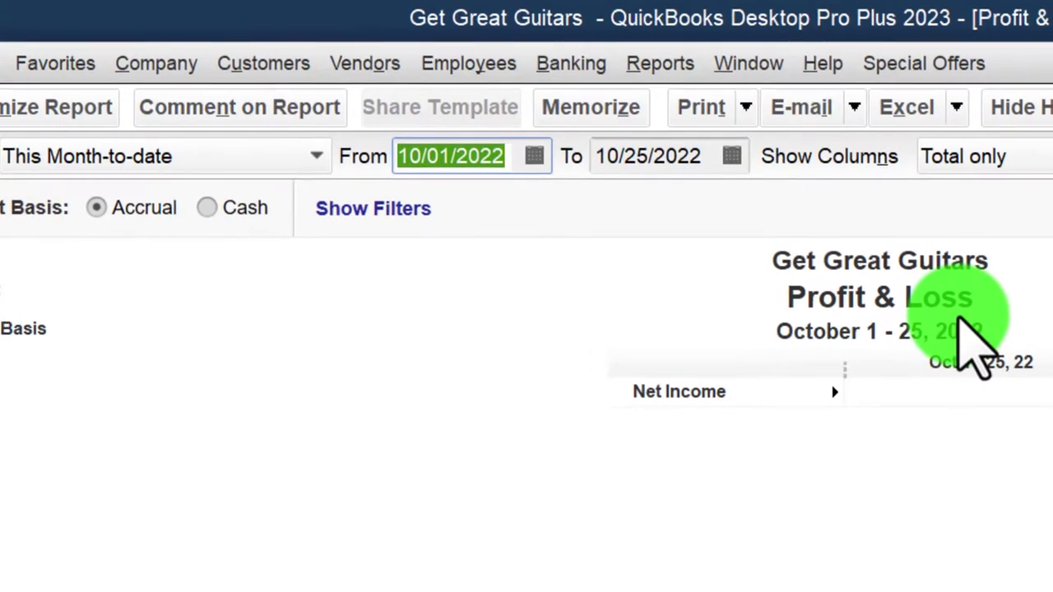
text(010)
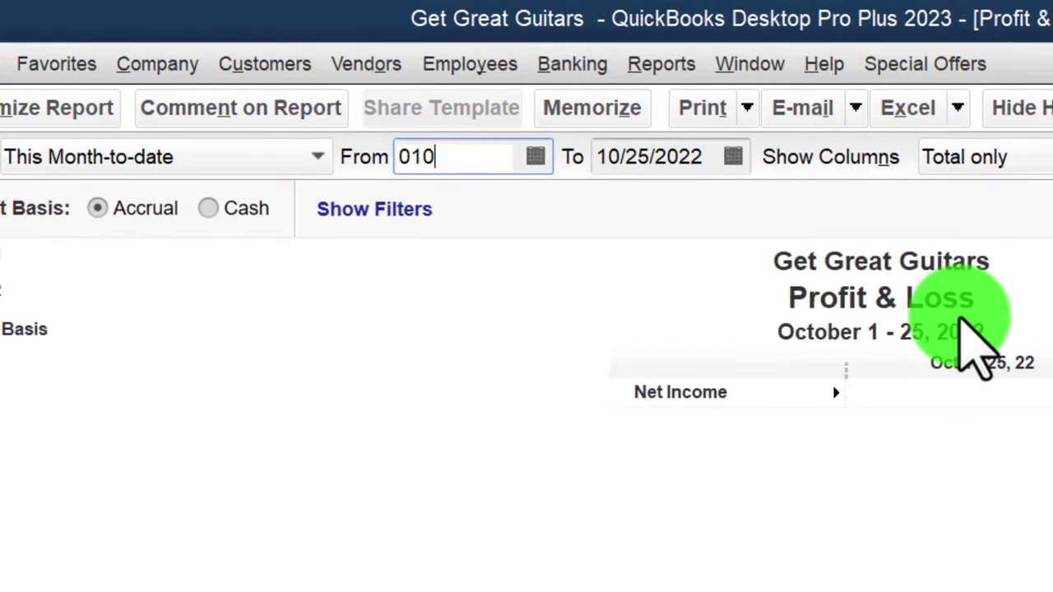
text(1/01/2023)
key(Tab)
text(12/3)
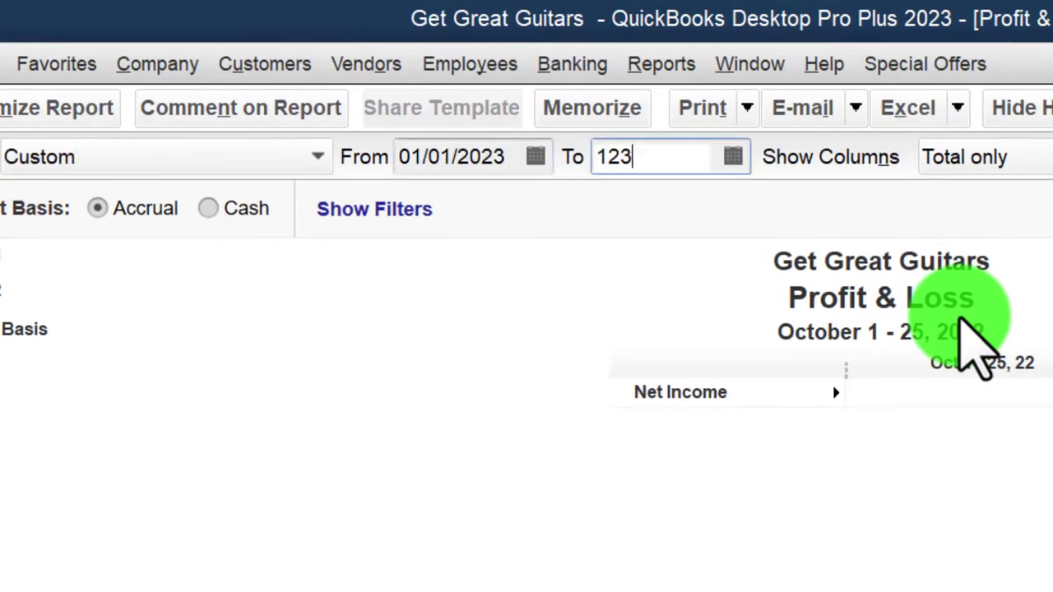
text(1/2023)
key(Tab)
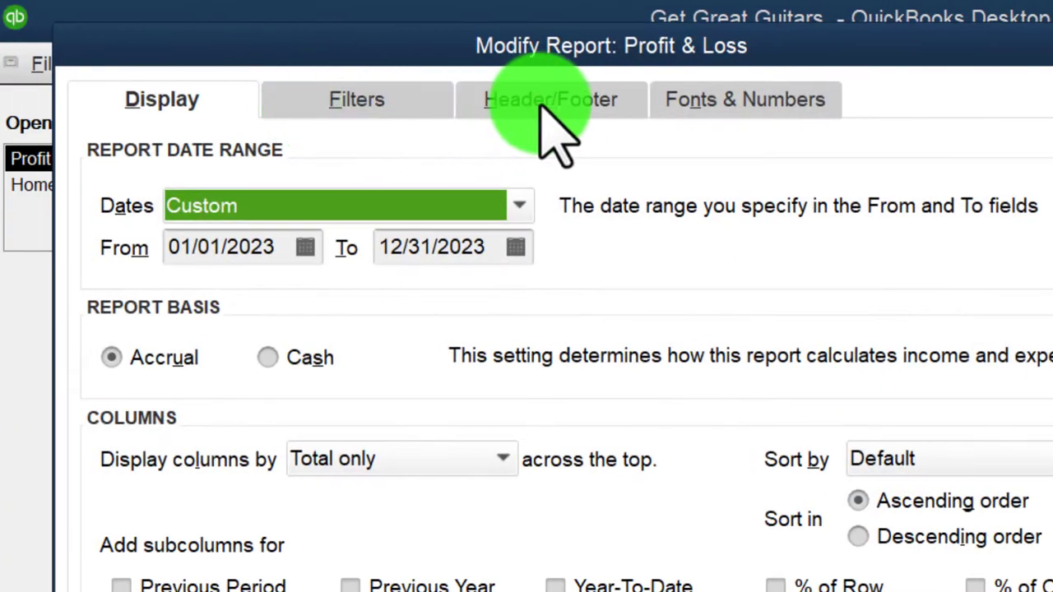
Step: Enlarge the Profit & Loss report's column label font and apply the change to all related fonts
click(192, 114)
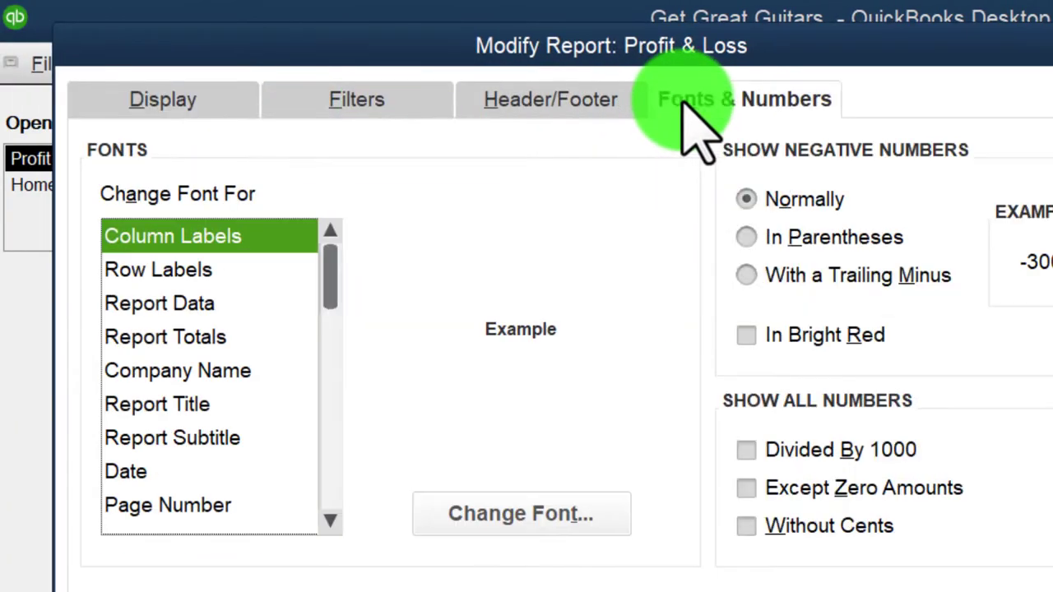
click(587, 517)
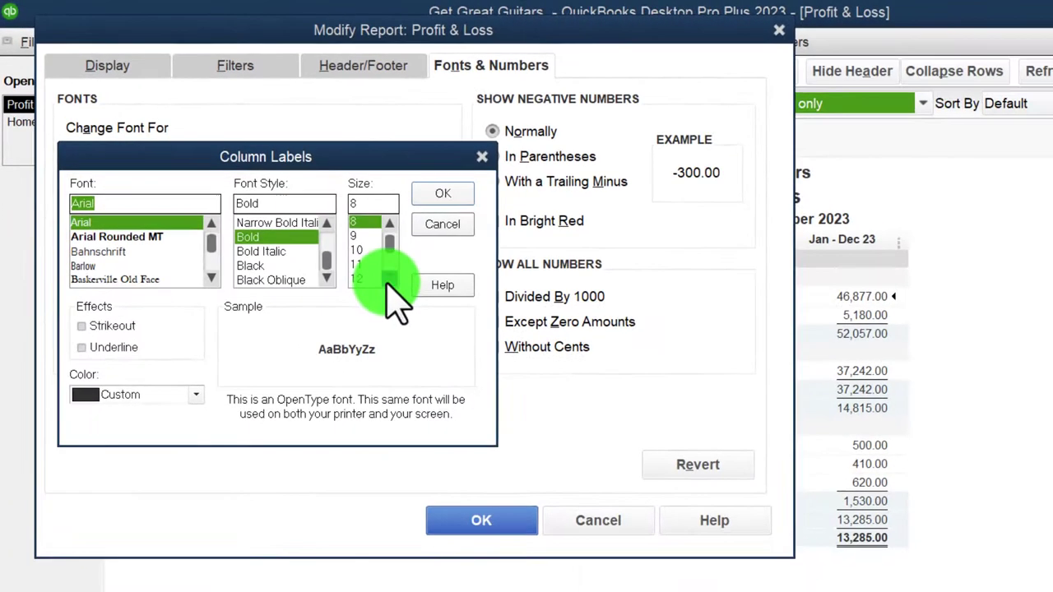
click(440, 194)
click(610, 233)
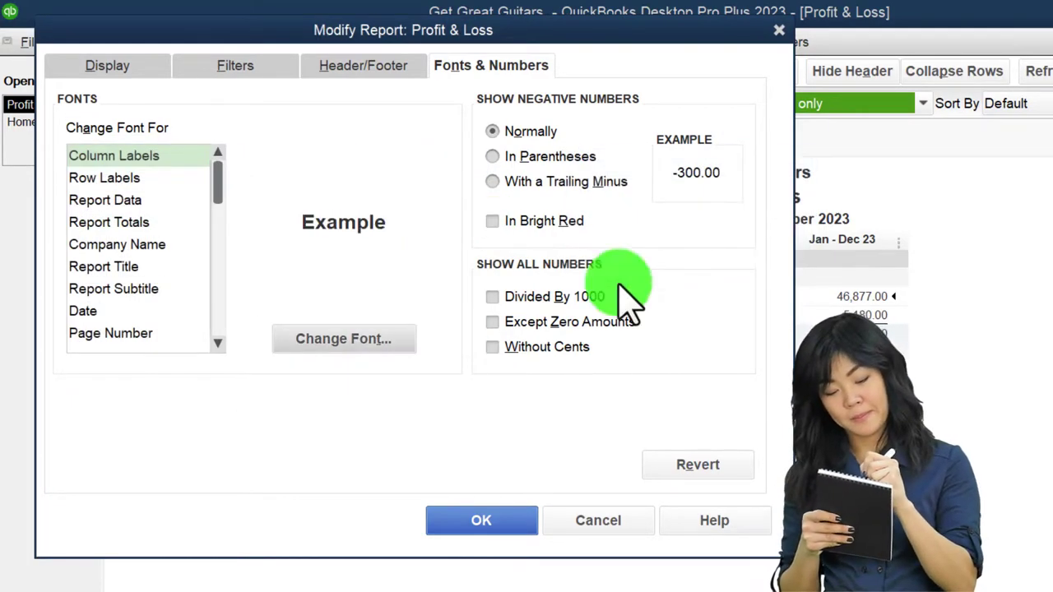
click(493, 520)
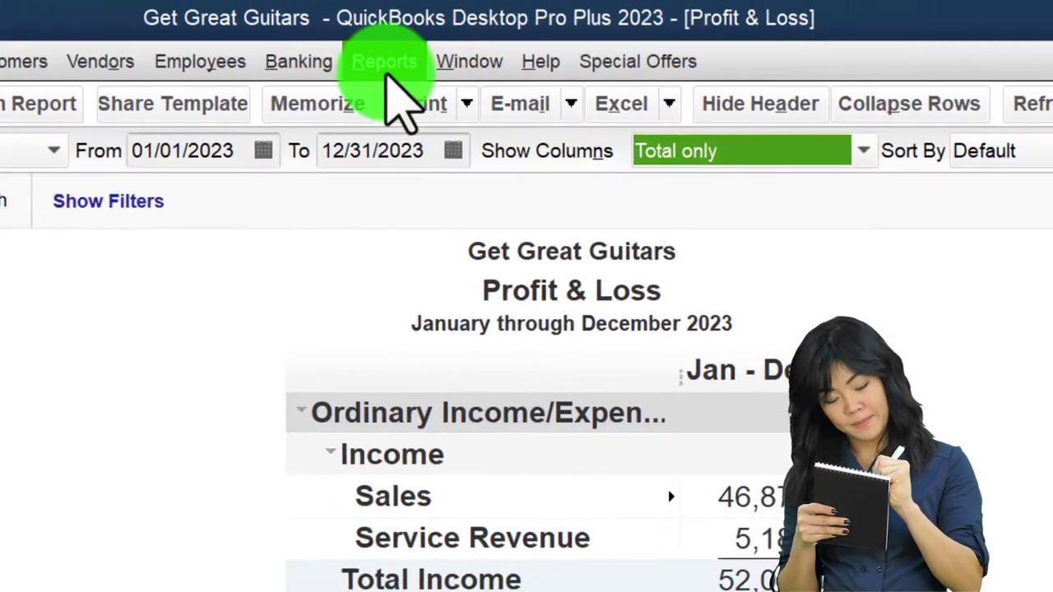
Step: Open the Balance Sheet Standard report and customize its date range to 01/01/2023 through 12/31/2023
click(594, 45)
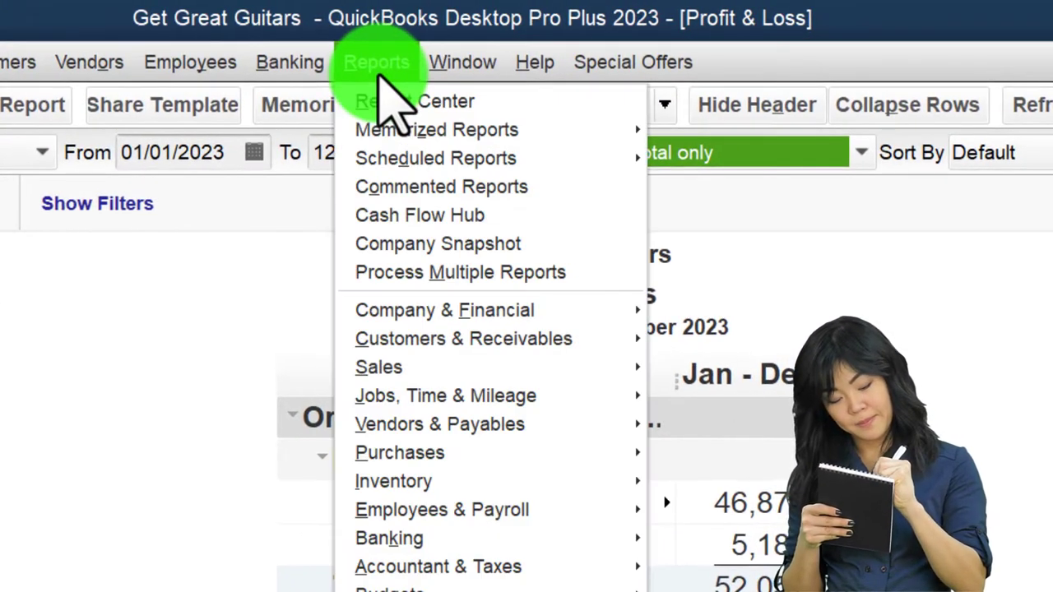
mouse_move(468, 317)
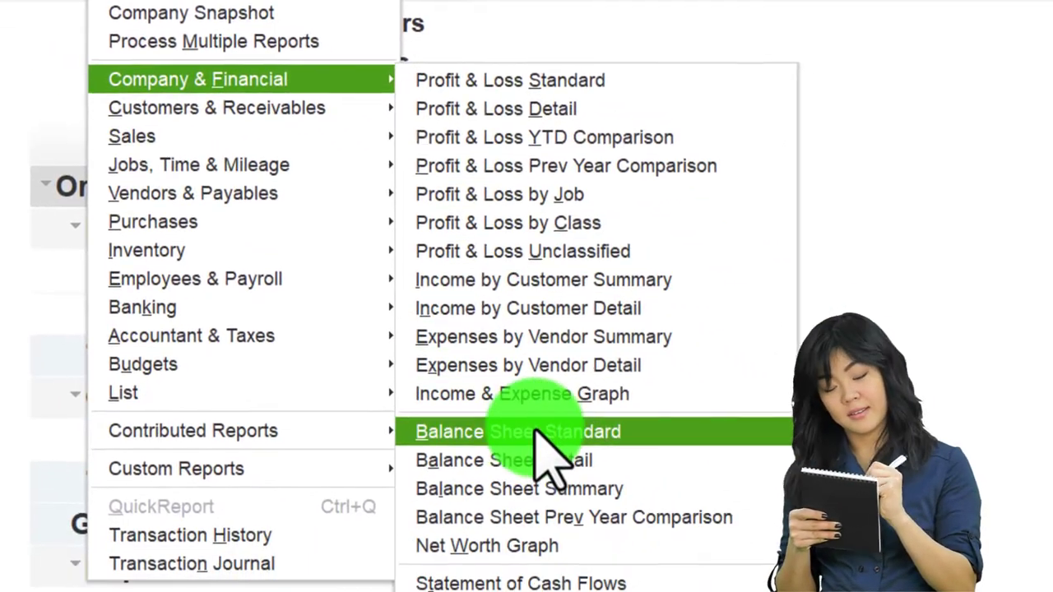
click(689, 575)
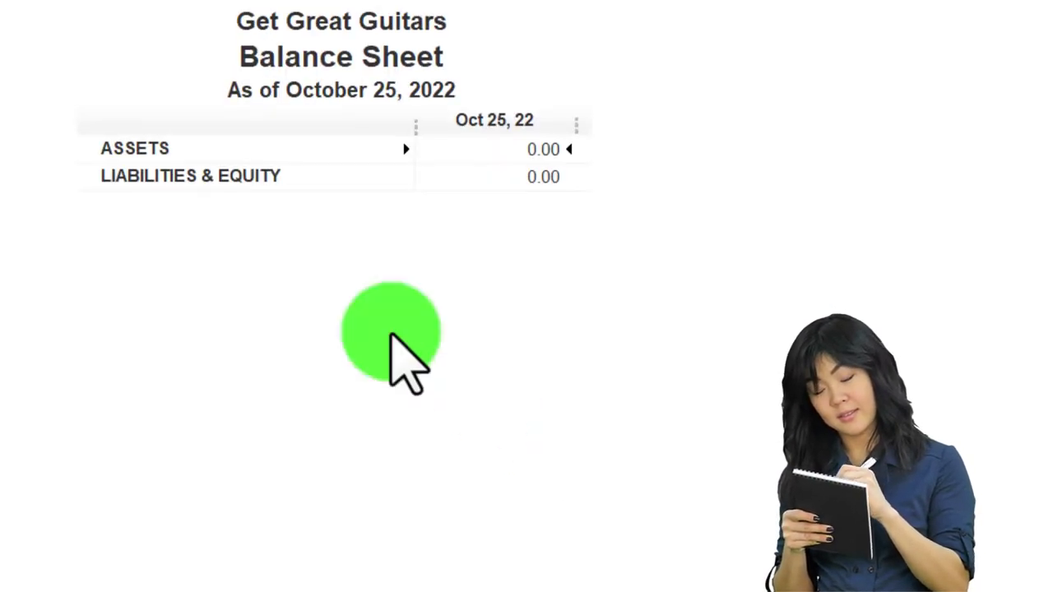
click(282, 98)
key(Tab)
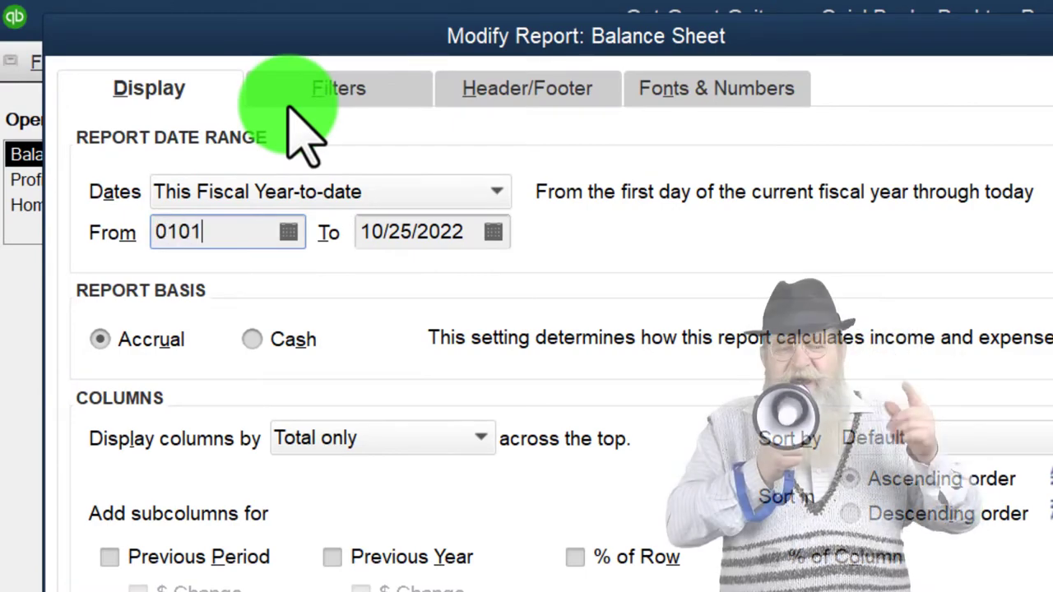
text(01/01/2023)
key(Tab)
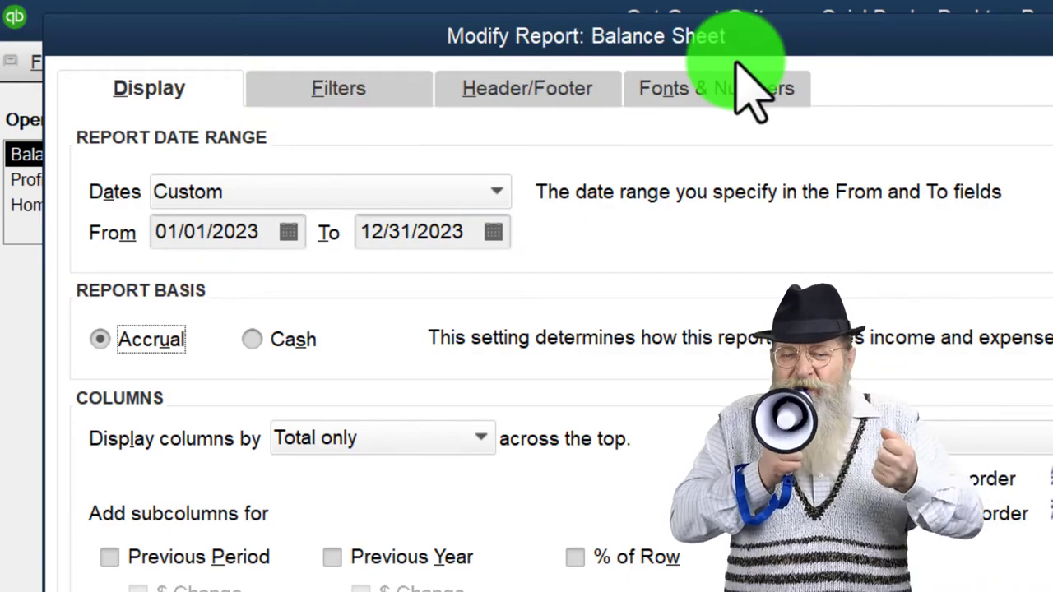
Step: Enlarge the Balance Sheet's column label font, extend the change to all related fonts, and apply the report modifications
click(740, 86)
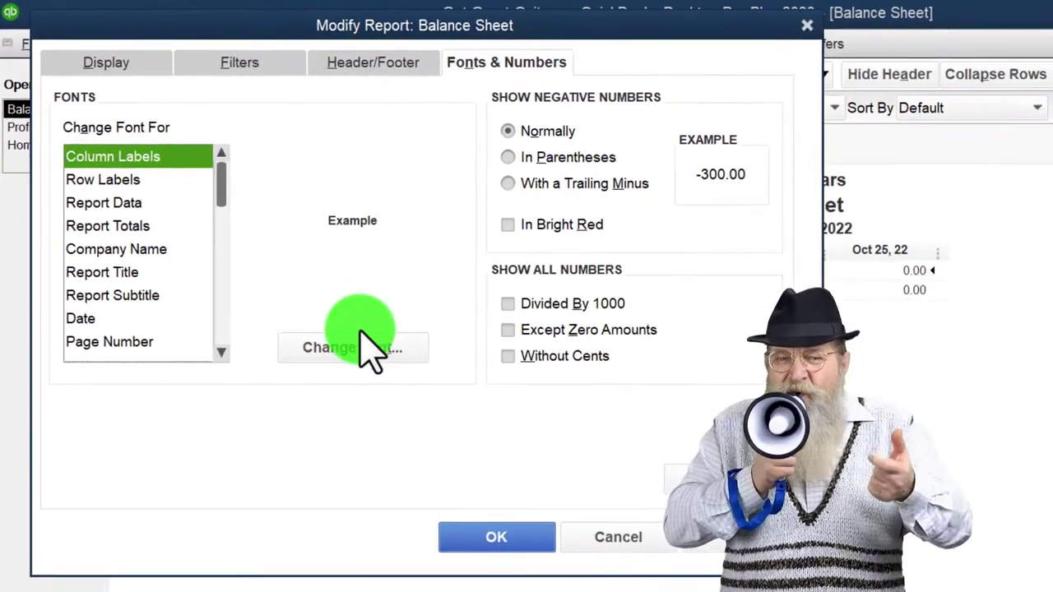
click(360, 341)
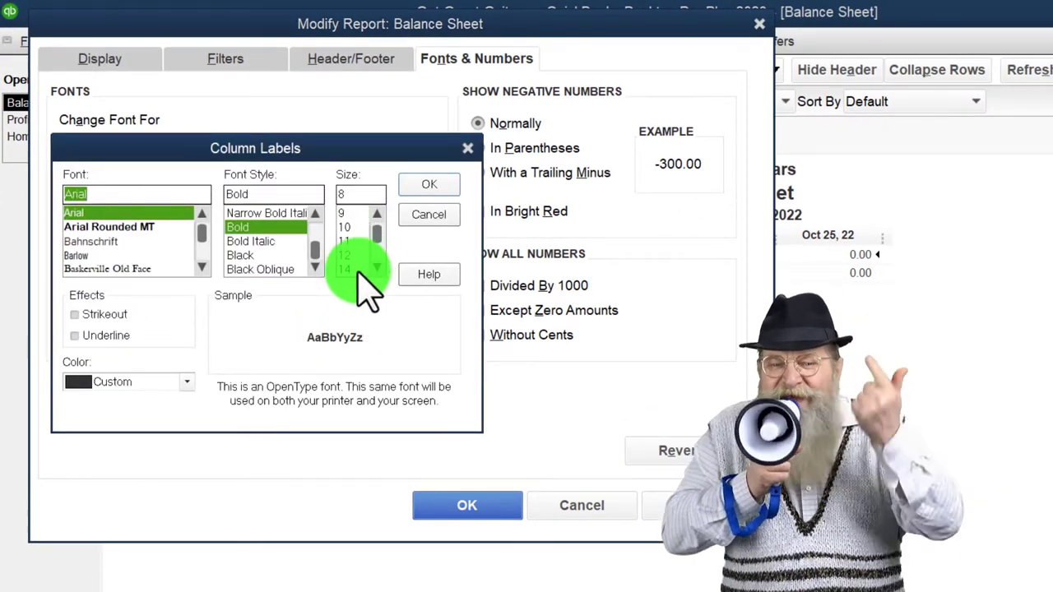
click(407, 188)
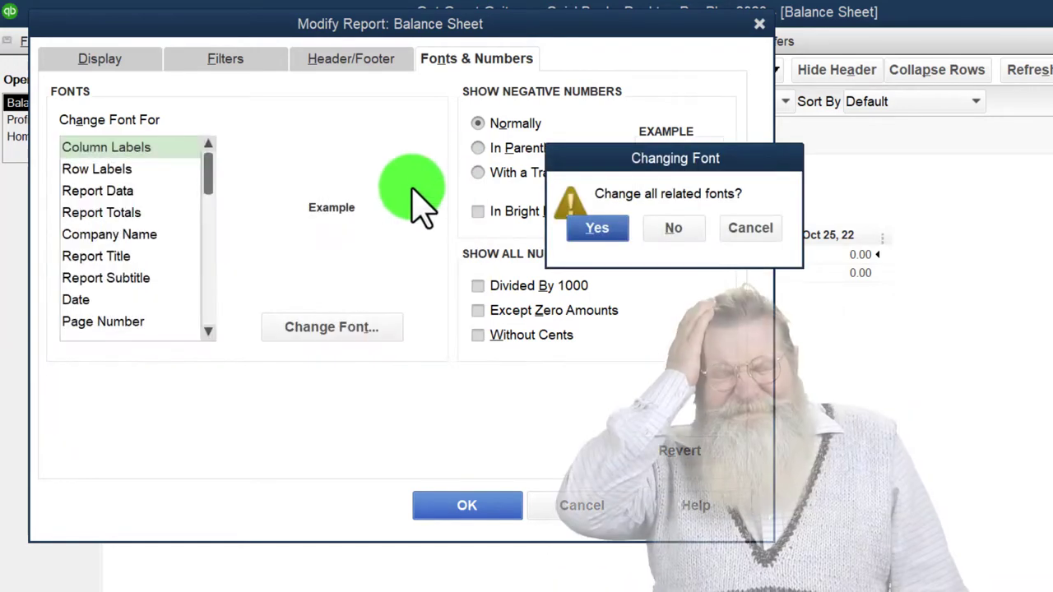
click(597, 228)
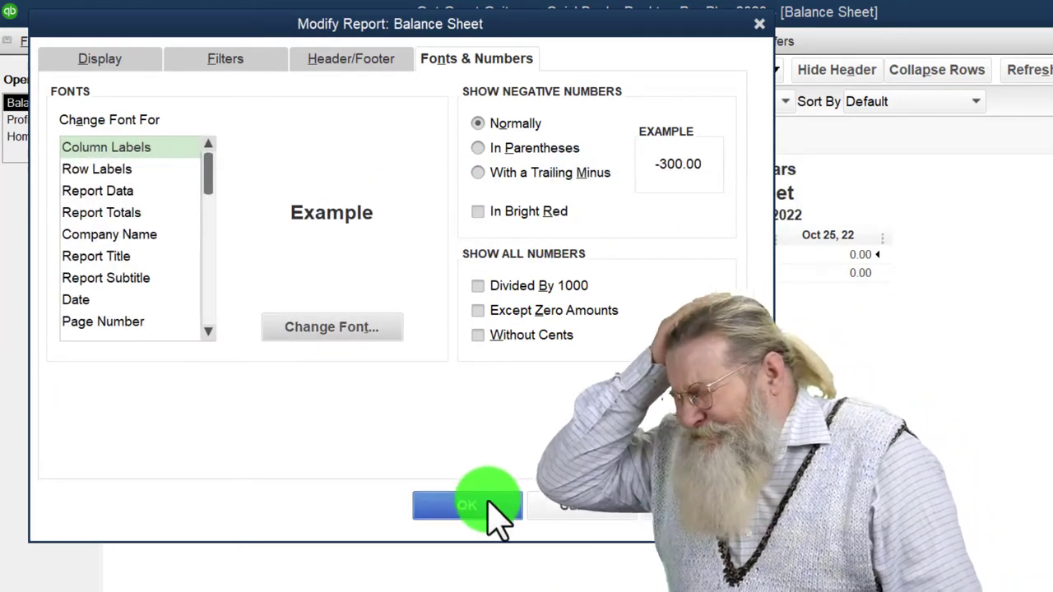
click(493, 505)
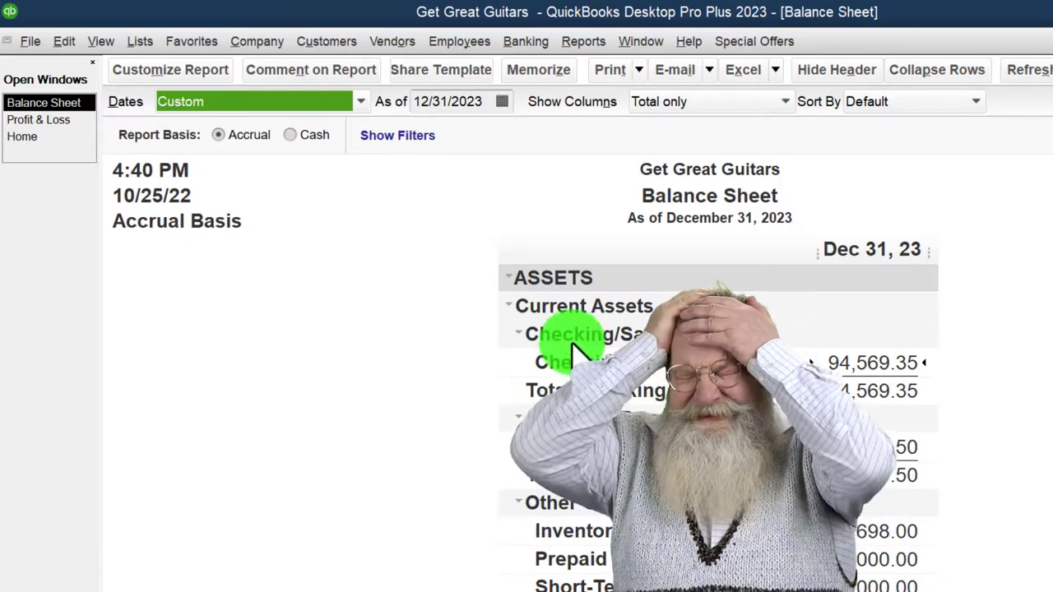
Step: Open the Trial Balance report and customize its date range from 01/01/2023 to 12/31/2023
click(583, 41)
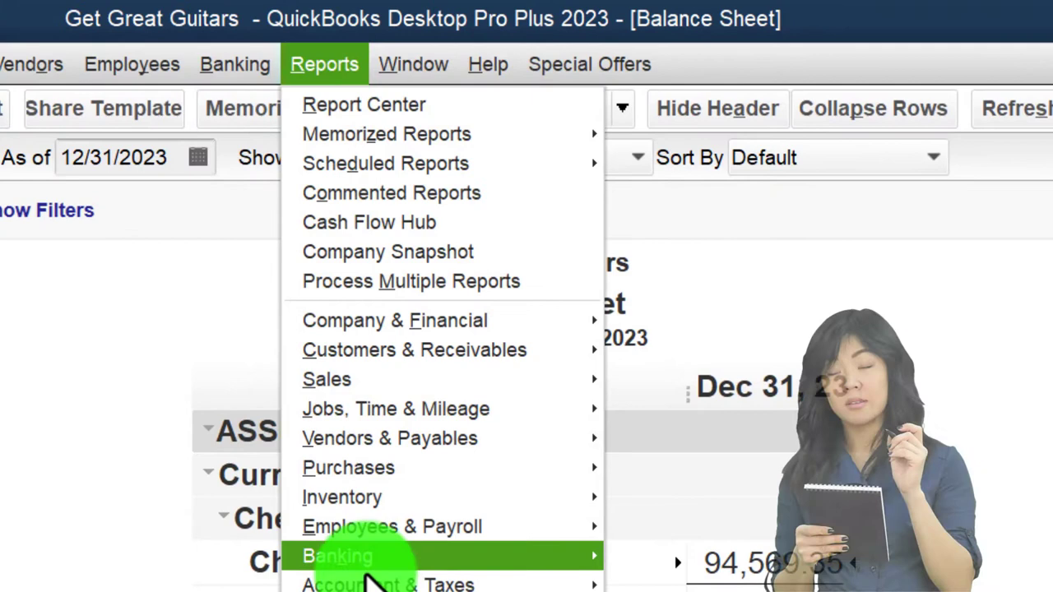
mouse_move(610, 399)
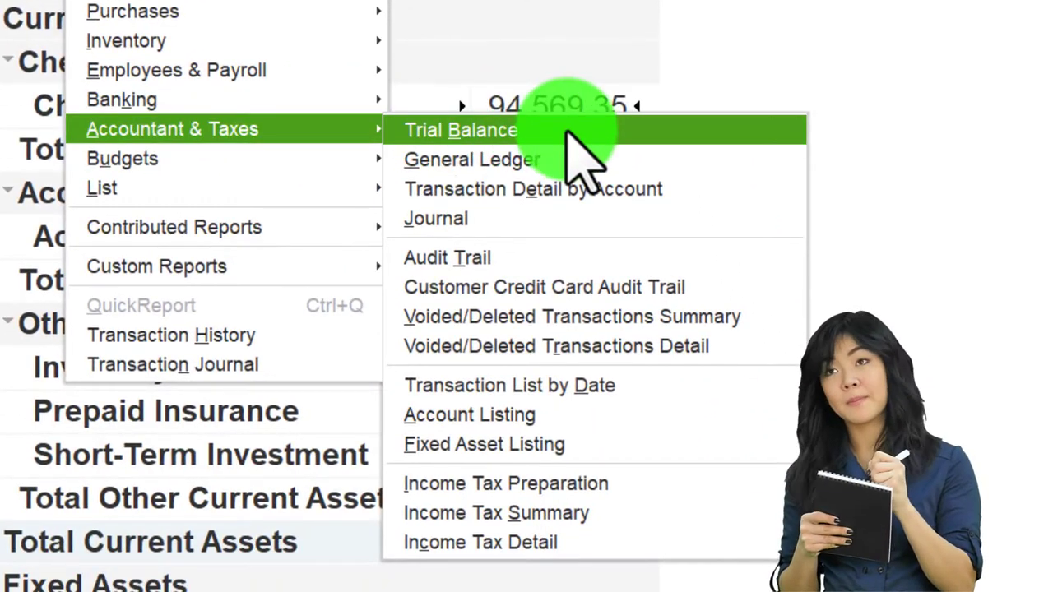
click(568, 132)
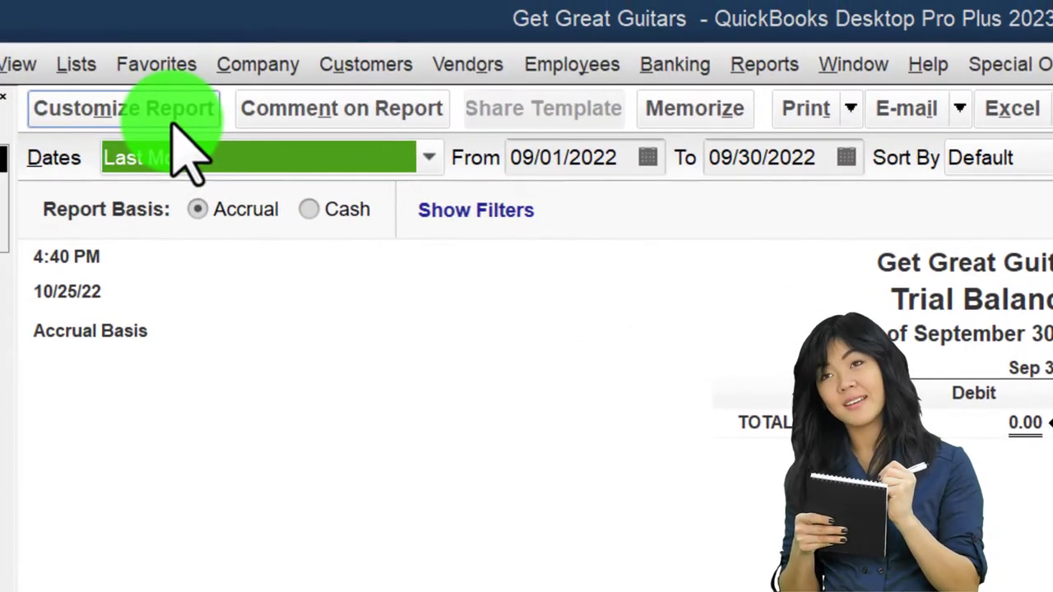
click(174, 122)
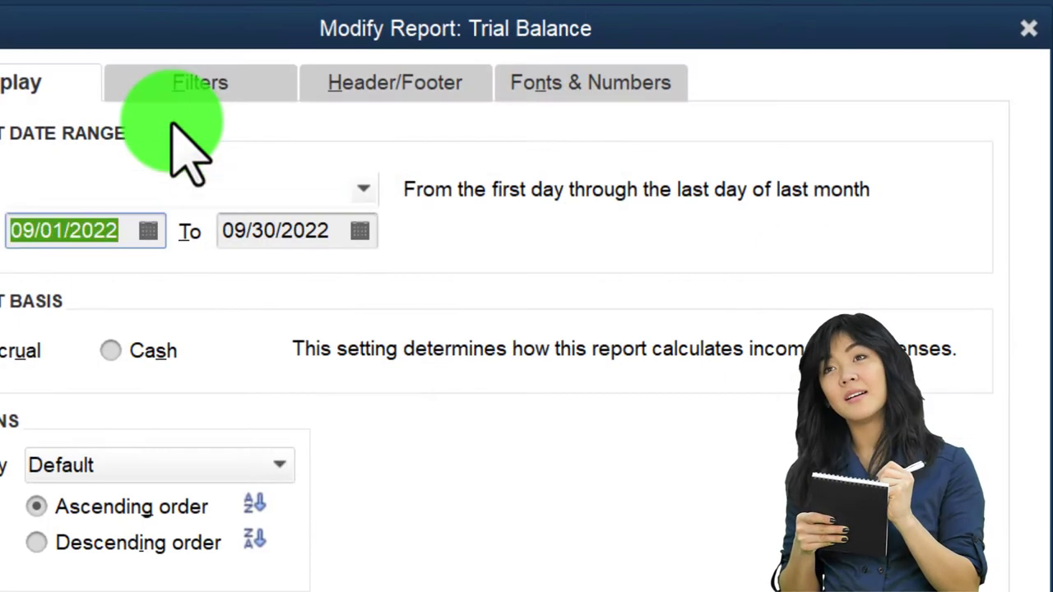
text(0101231)
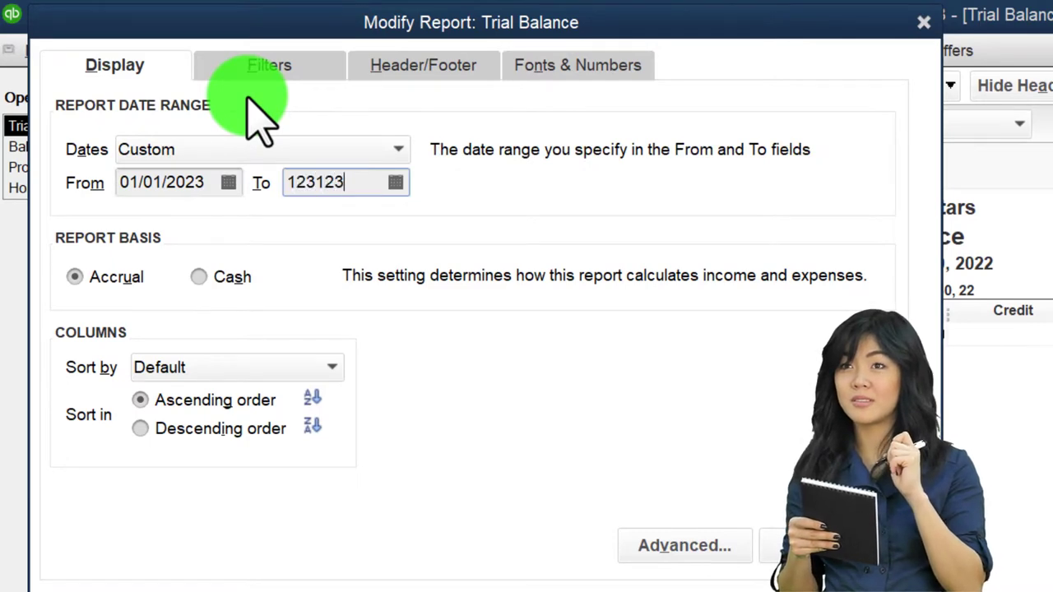
Step: Set the Trial Balance's column label font size to 16, change all related fonts, and apply the report modifications
click(564, 72)
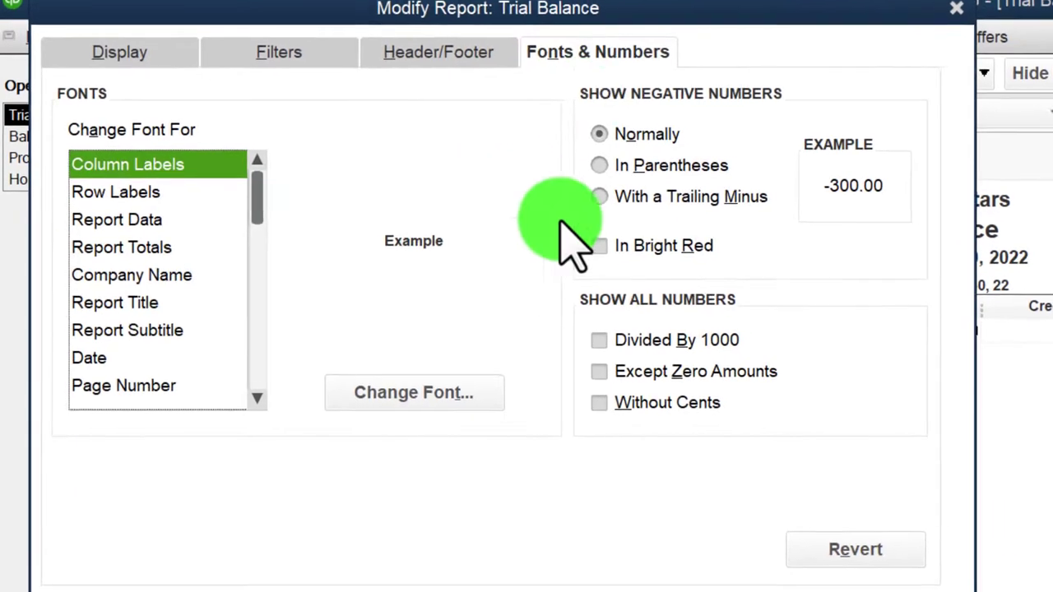
click(396, 398)
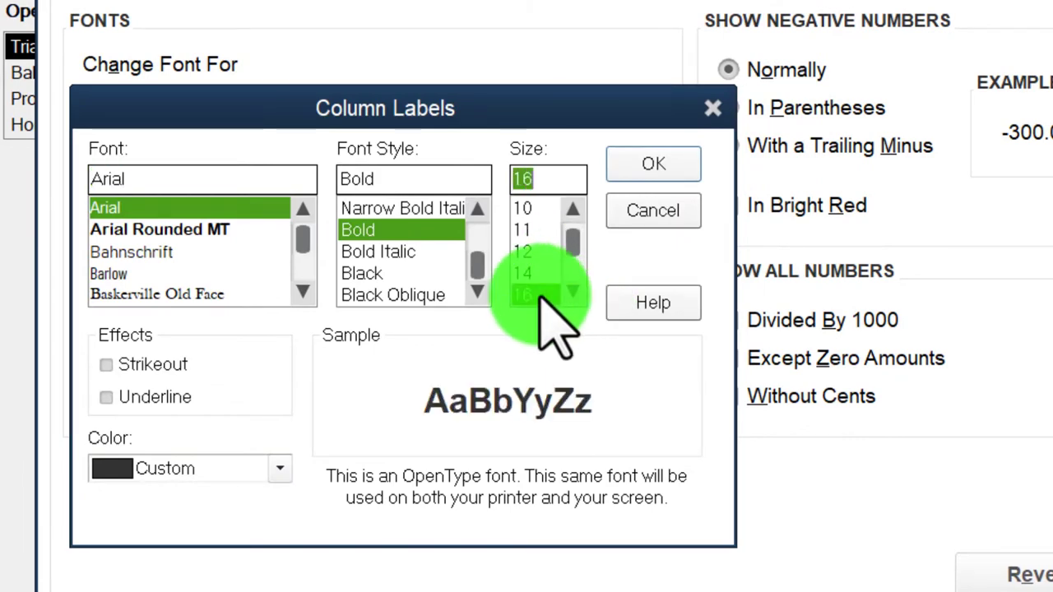
click(650, 167)
click(929, 240)
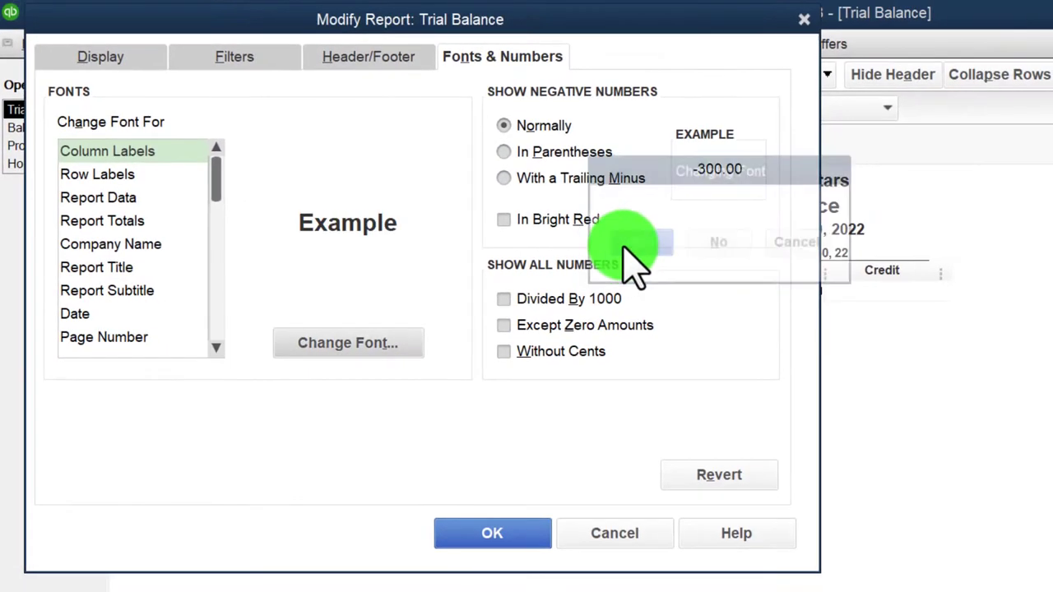
click(520, 533)
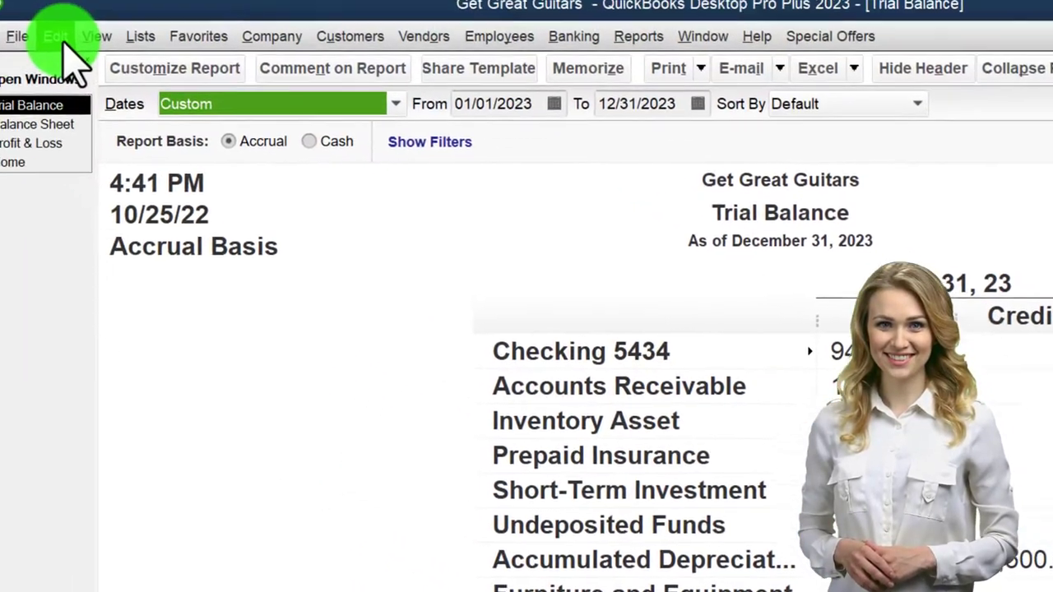
Step: Review the payroll features in the company preferences for Payroll & Employees, and close the preferences
click(57, 37)
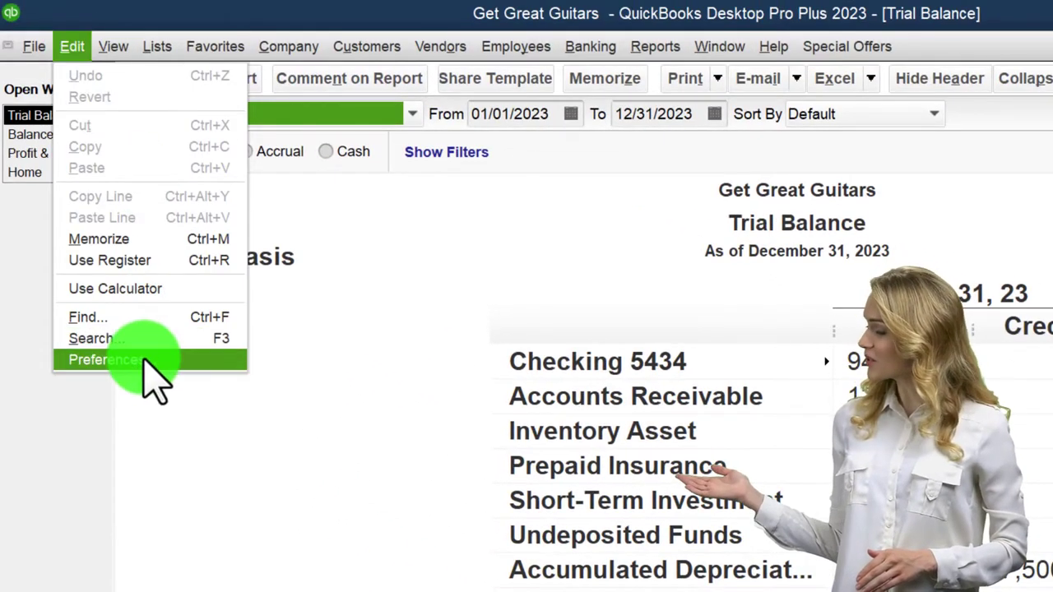
click(146, 363)
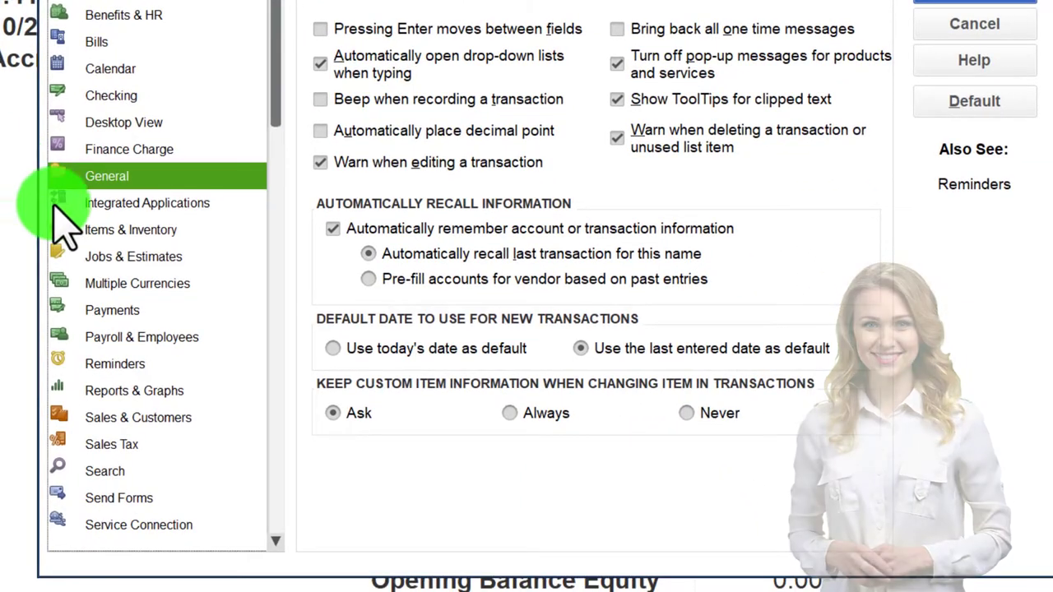
click(132, 338)
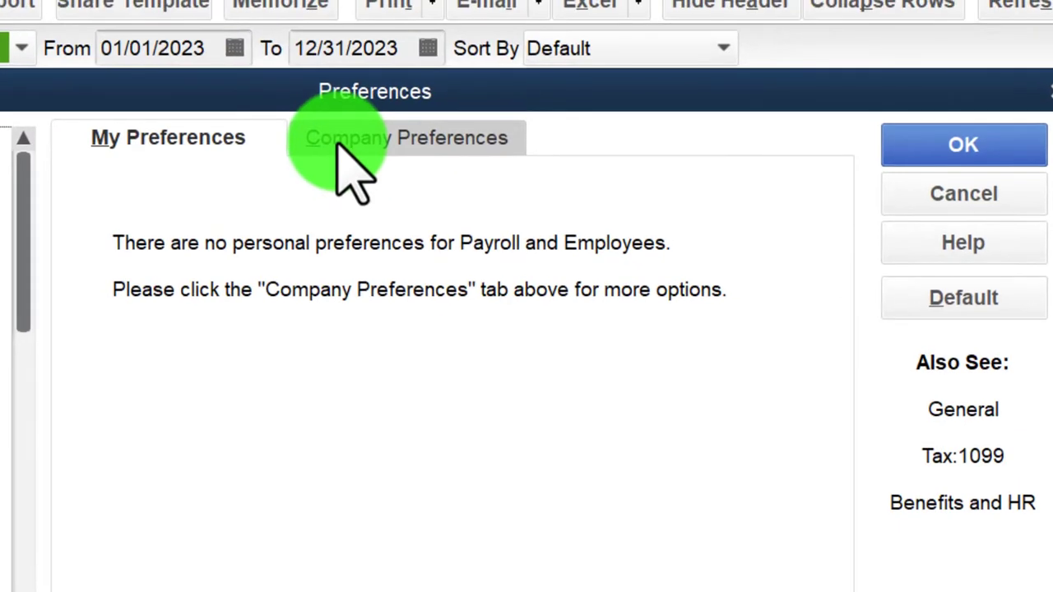
click(383, 103)
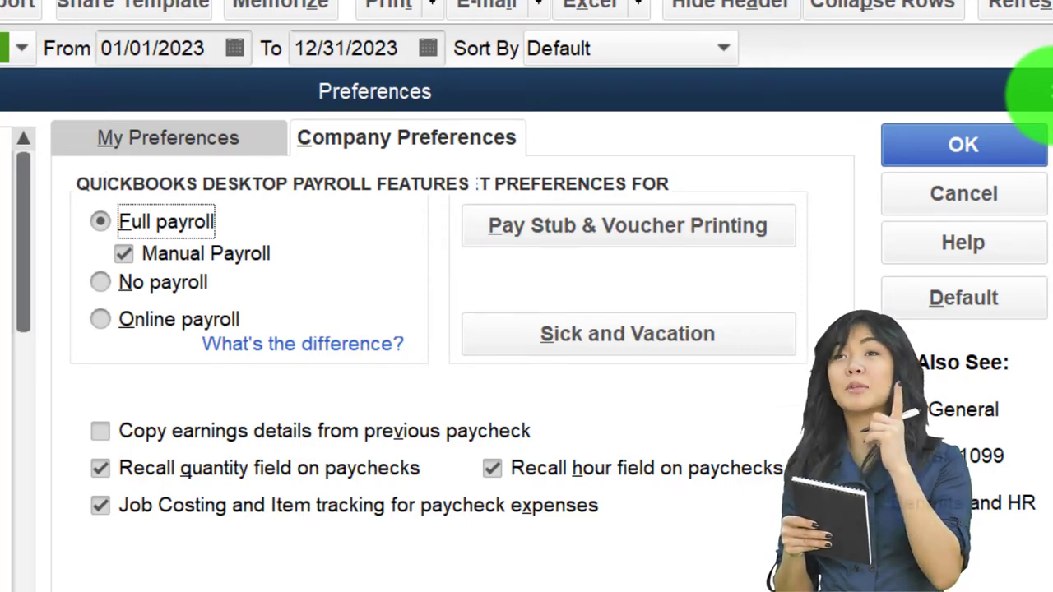
key(Return)
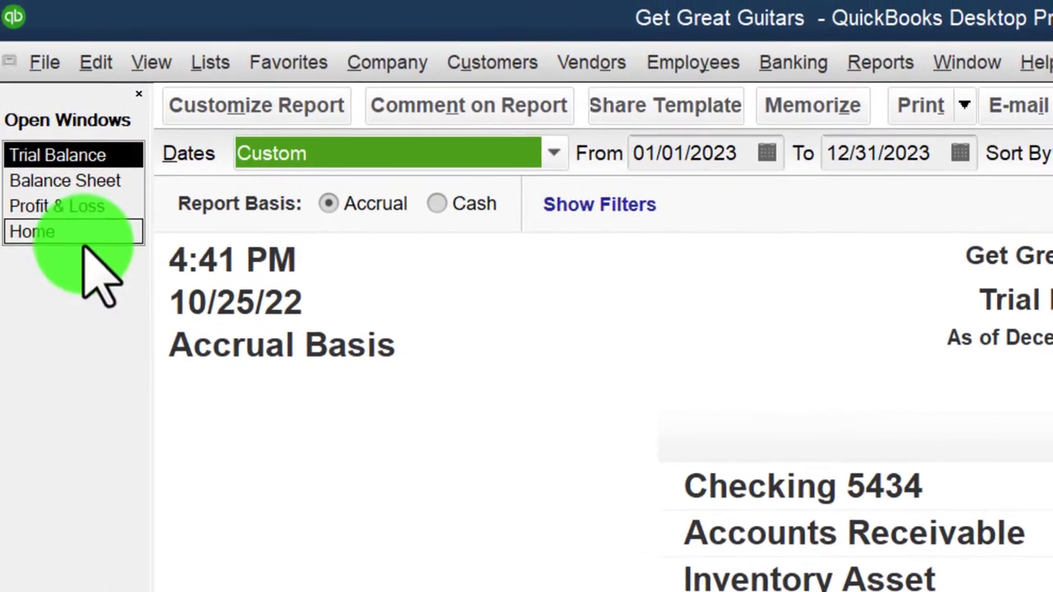
Step: Start a pay employees run from the Home page and set the pay period end and check date to 01/31/2023
click(74, 230)
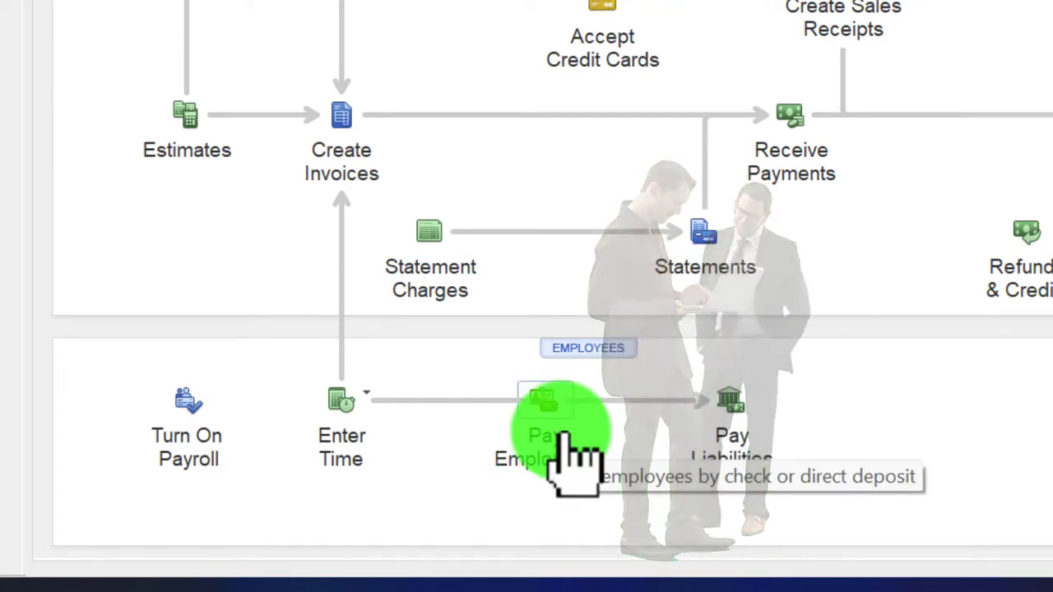
click(562, 437)
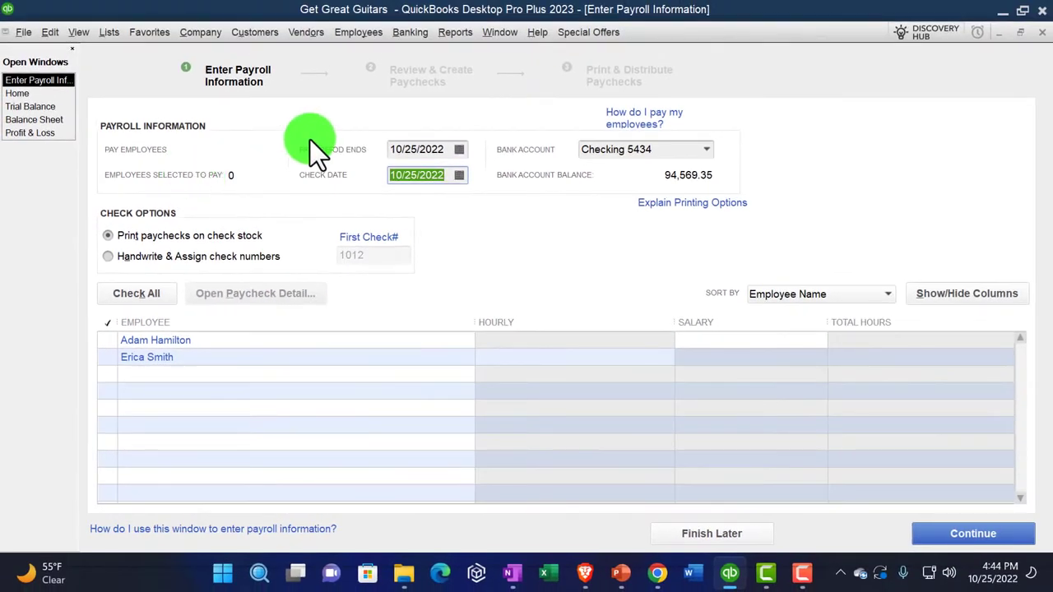
click(447, 148)
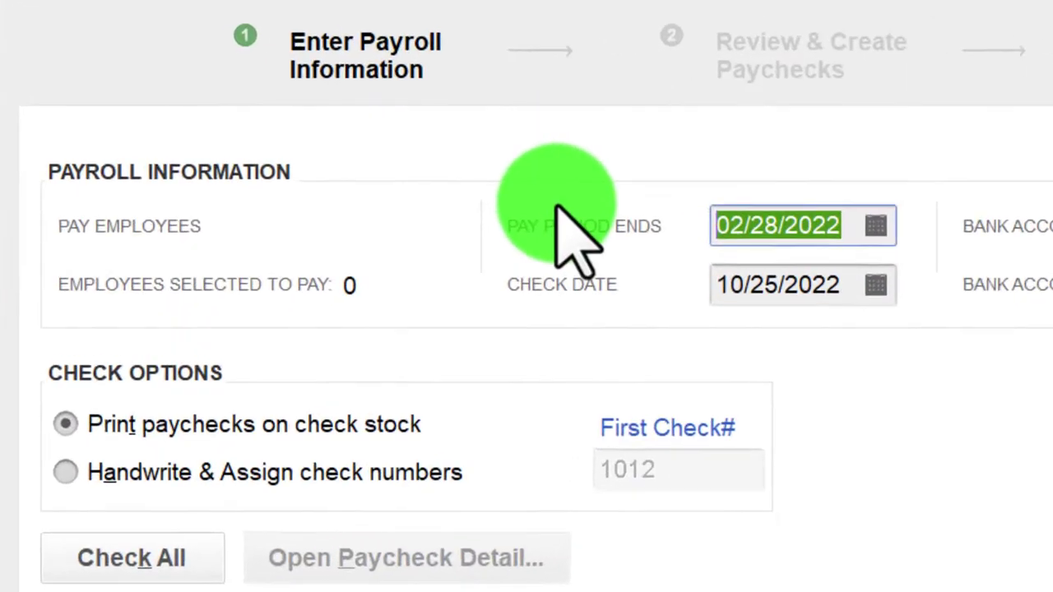
text(013123)
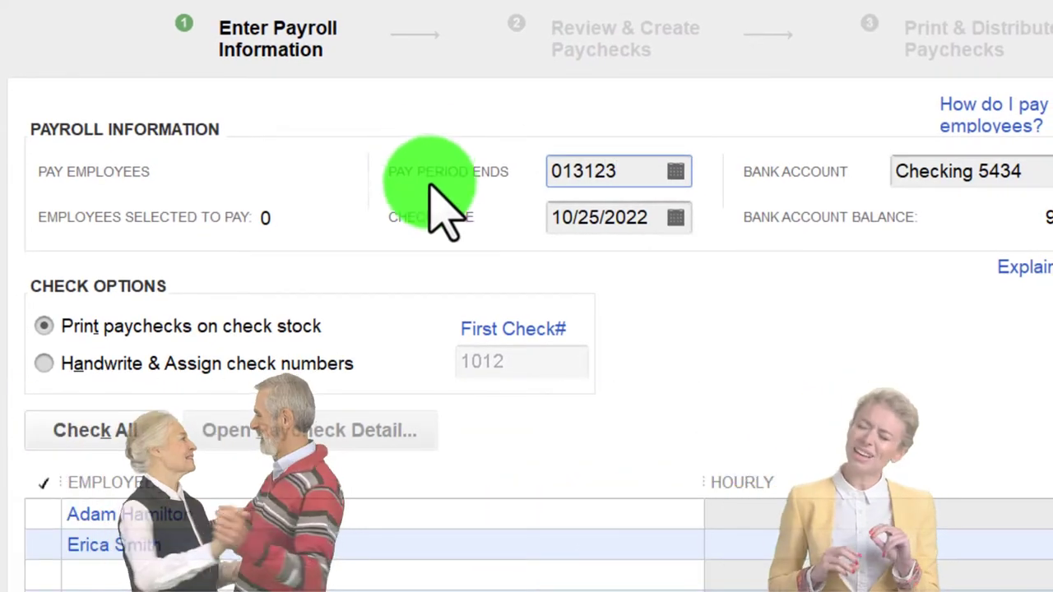
key(Tab)
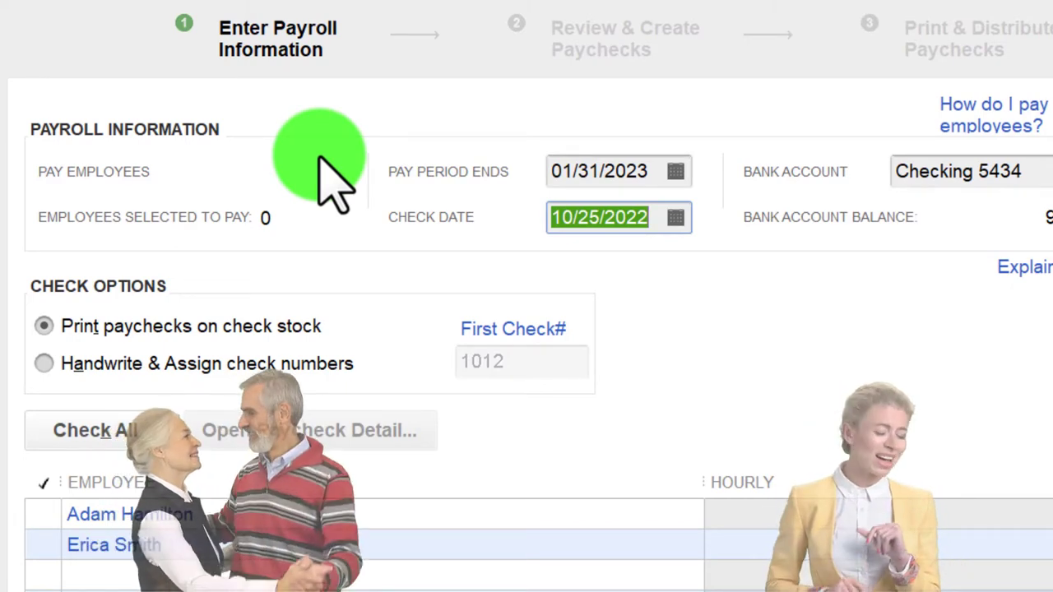
text(013123)
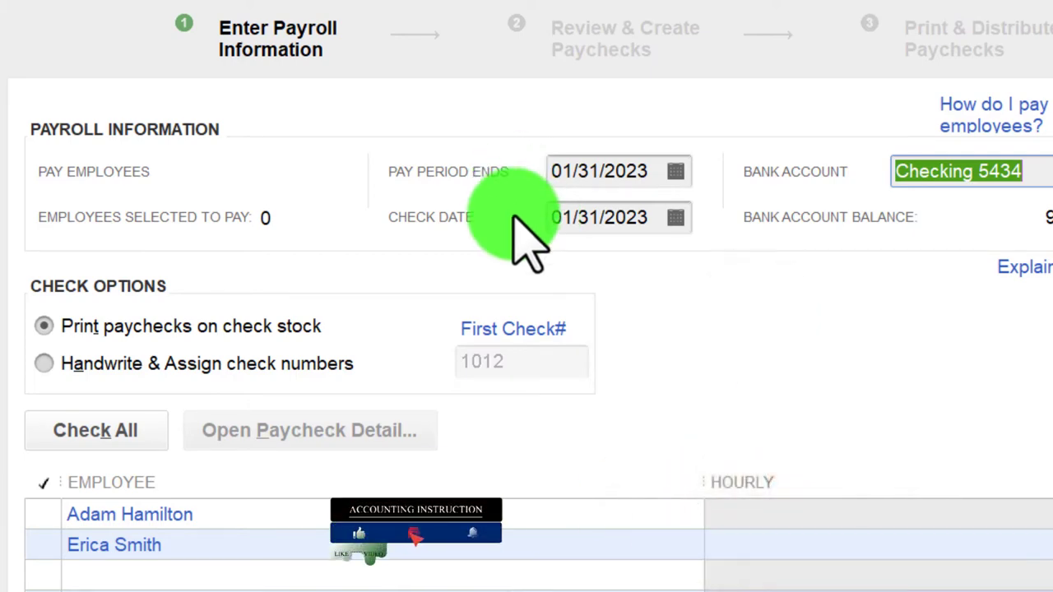
Step: Use Checking 5434 as the bank account with handwritten, assigned check numbers, and select both employees for payment
click(1052, 170)
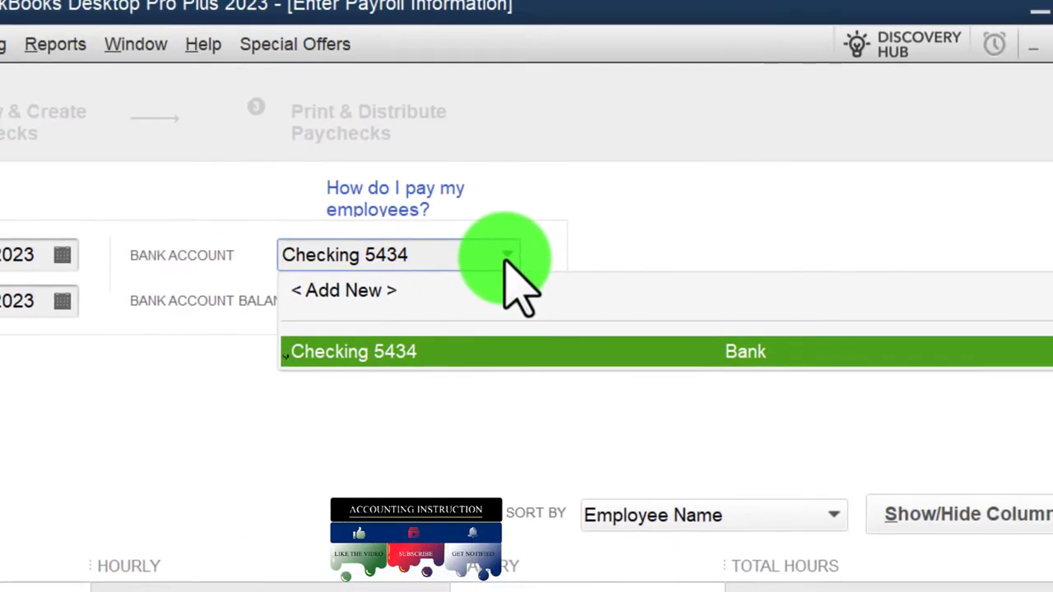
click(887, 189)
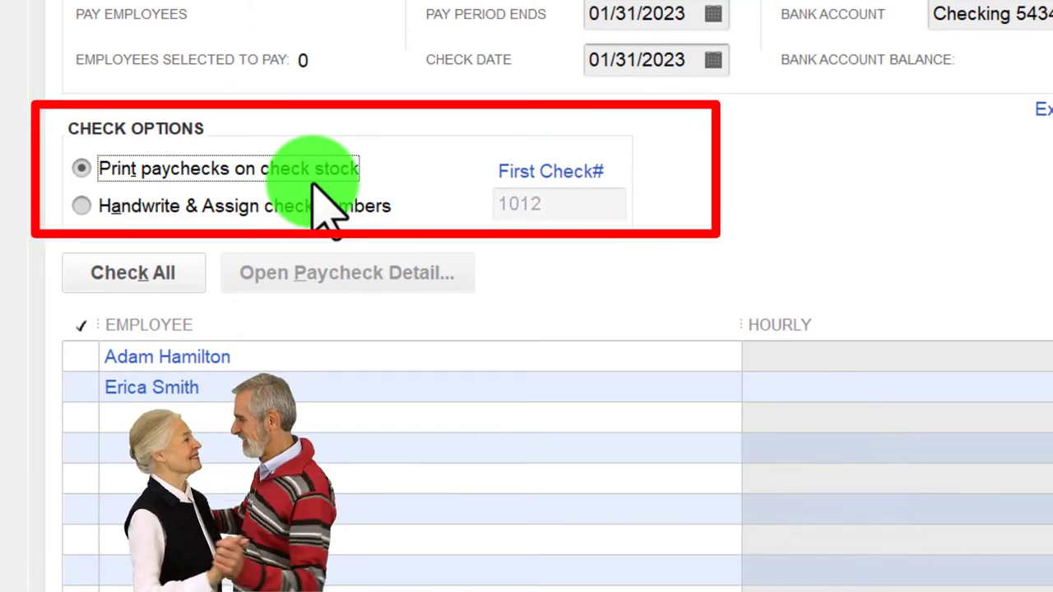
click(81, 206)
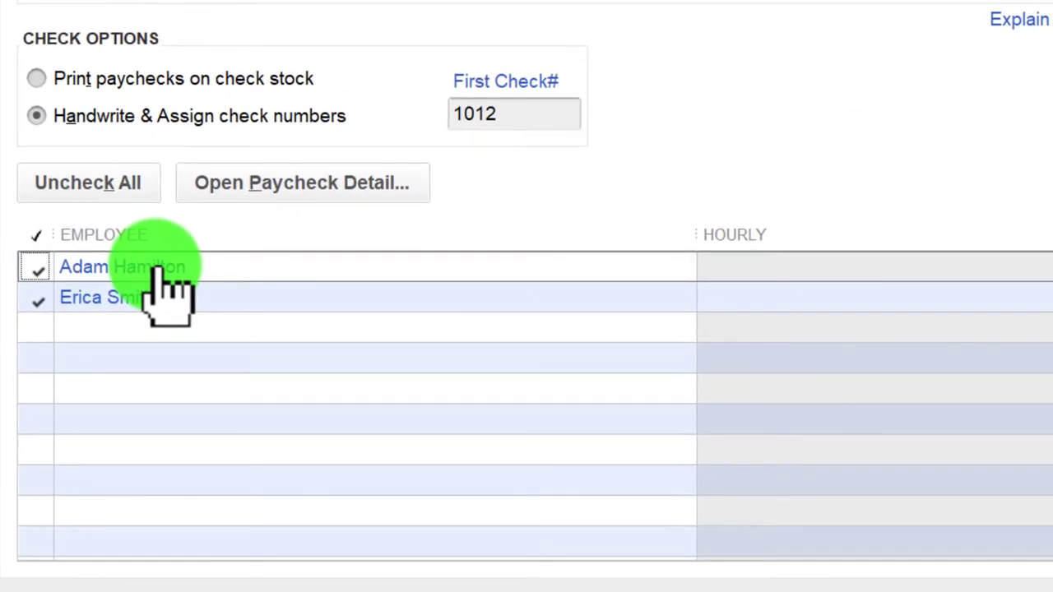
click(727, 295)
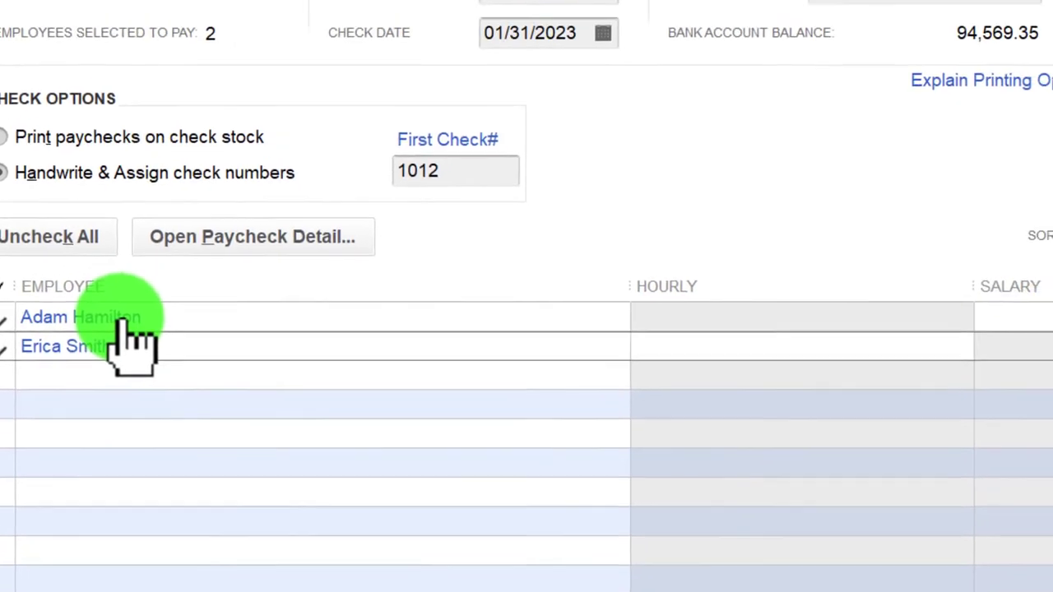
Step: Open the salaried employee's paycheck preview and go to the rate of the Salary earnings item
click(156, 267)
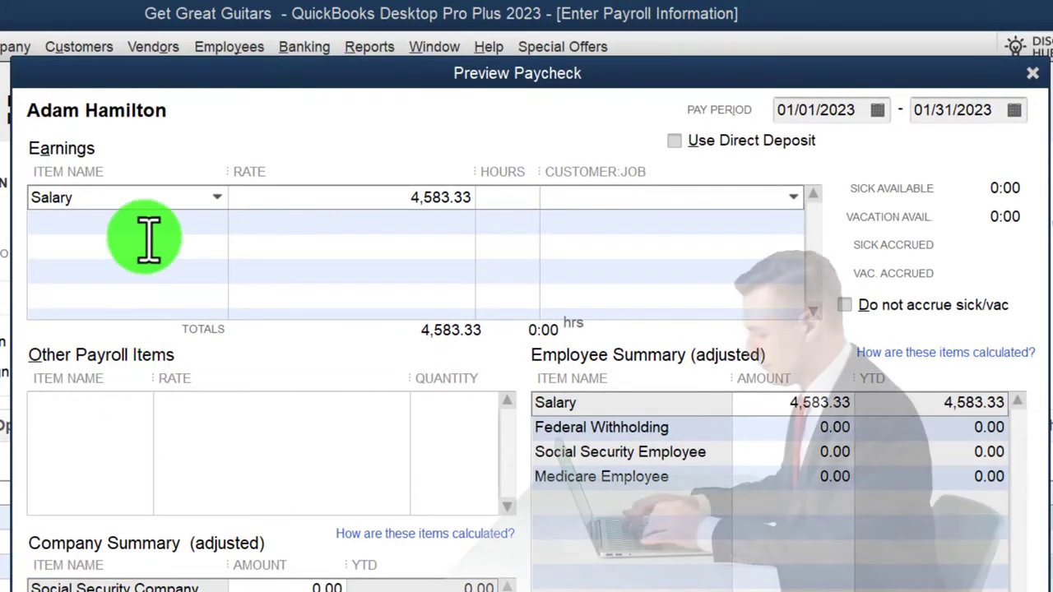
click(150, 198)
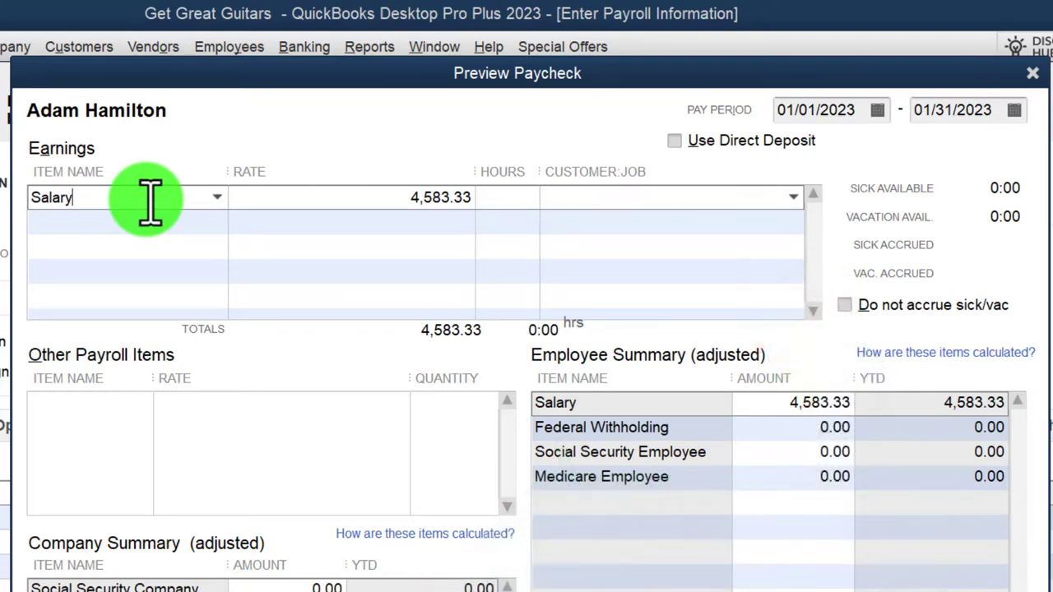
key(Tab)
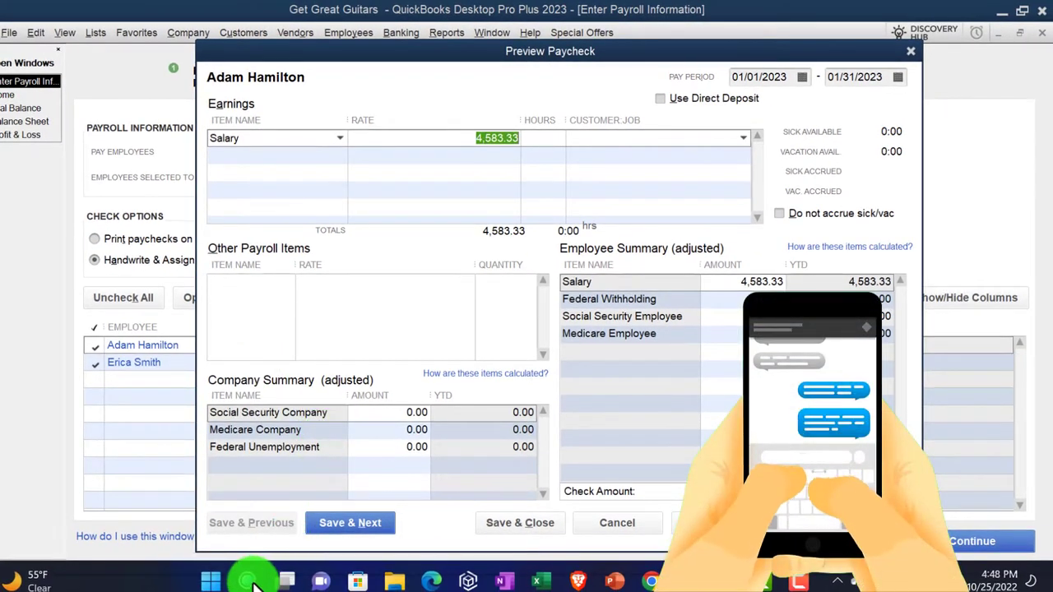
Step: Keep Windows Calculator on top of the paycheck preview, divide 55000 by 12, and place it clear of the employee summary
click(251, 582)
click(287, 277)
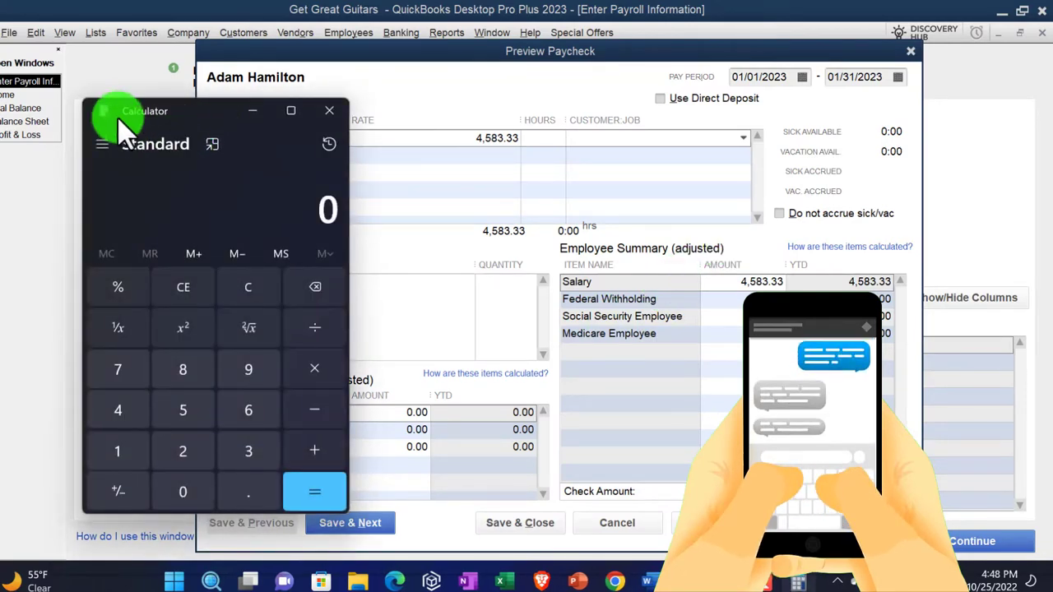
click(211, 148)
drag(212, 148, 846, 63)
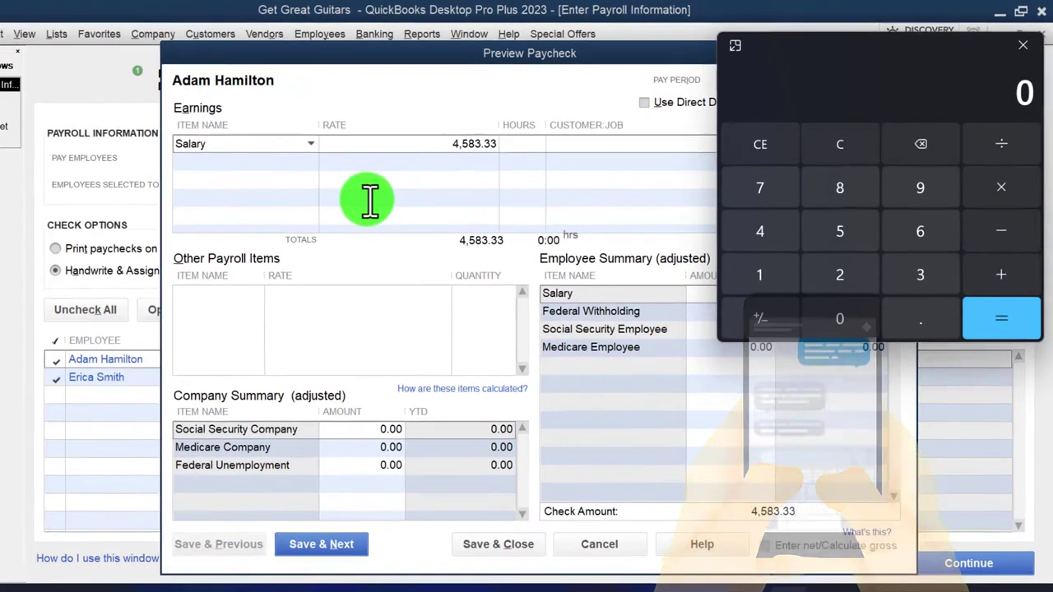
text(55000)
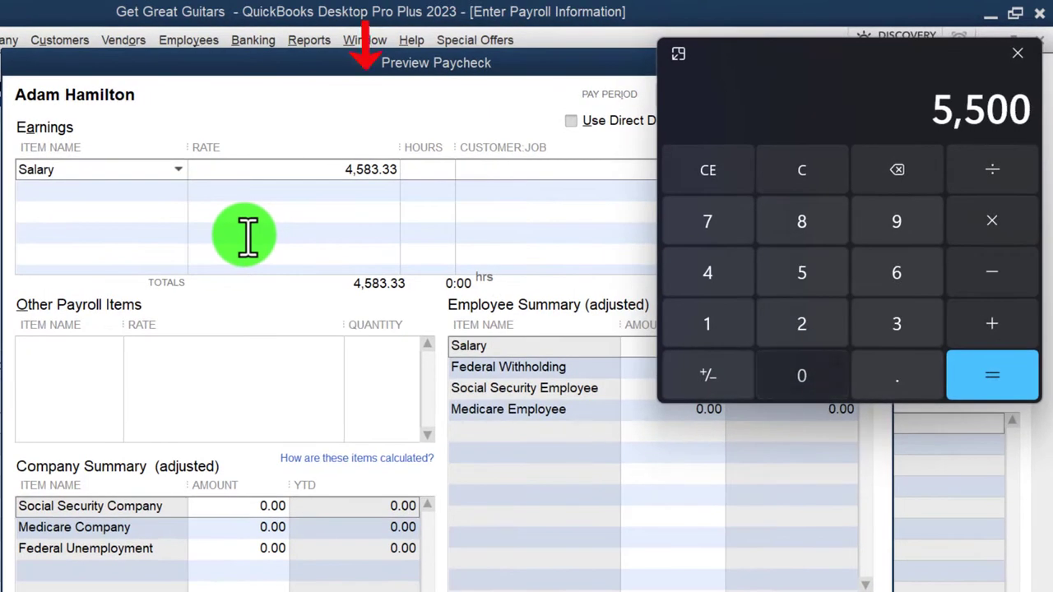
text(/12)
key(Return)
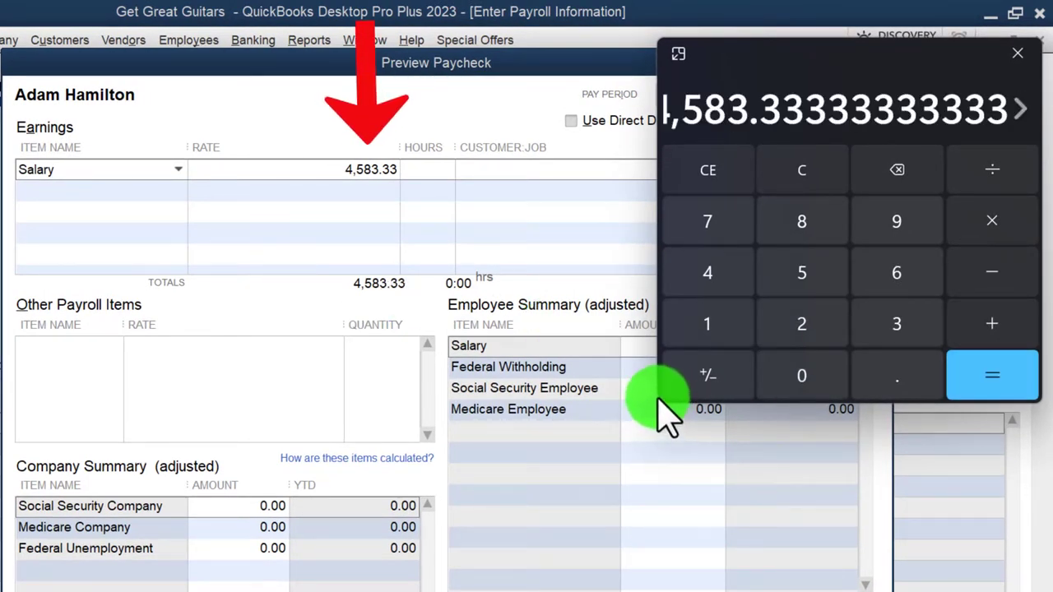
drag(655, 350, 617, 370)
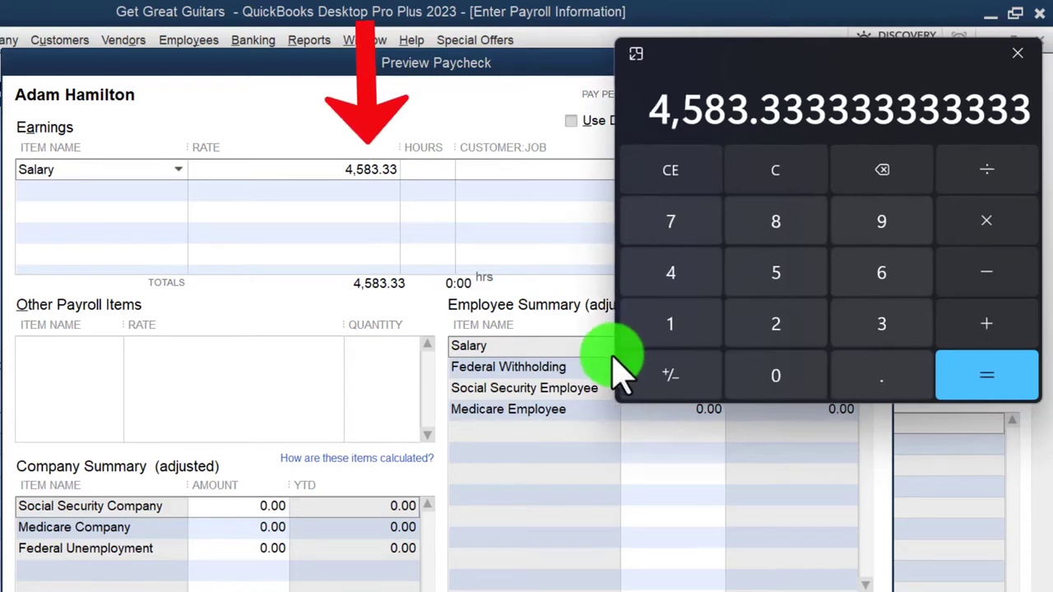
drag(785, 66, 0, 252)
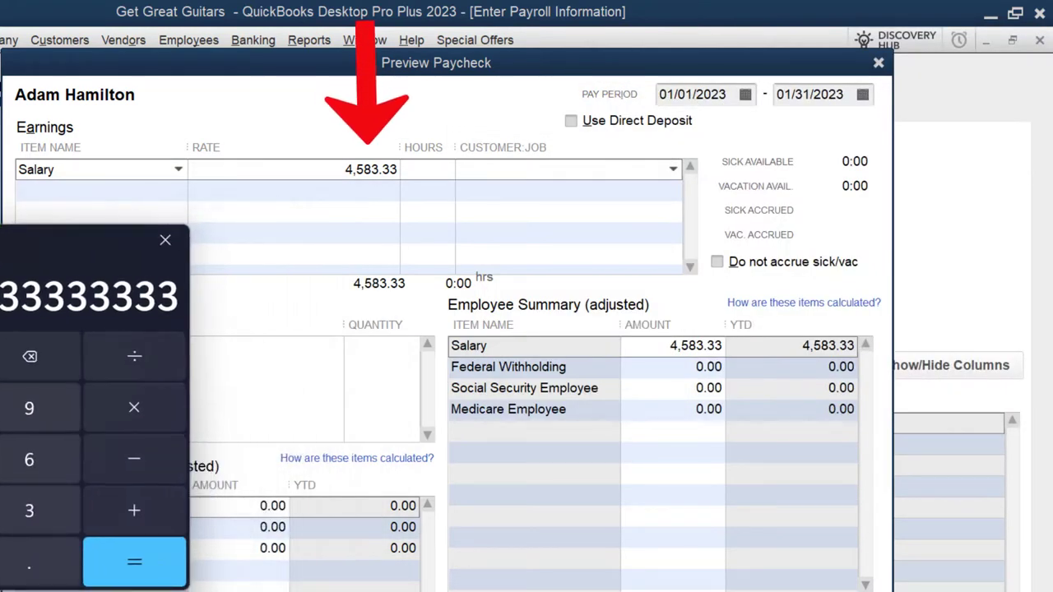
click(331, 168)
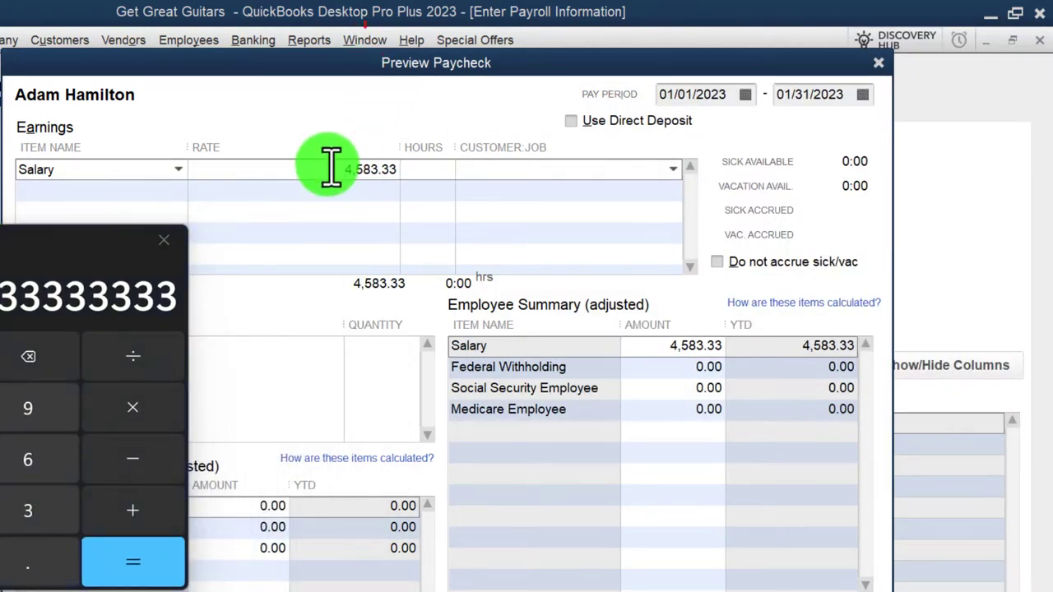
key(Tab)
key(Tab)
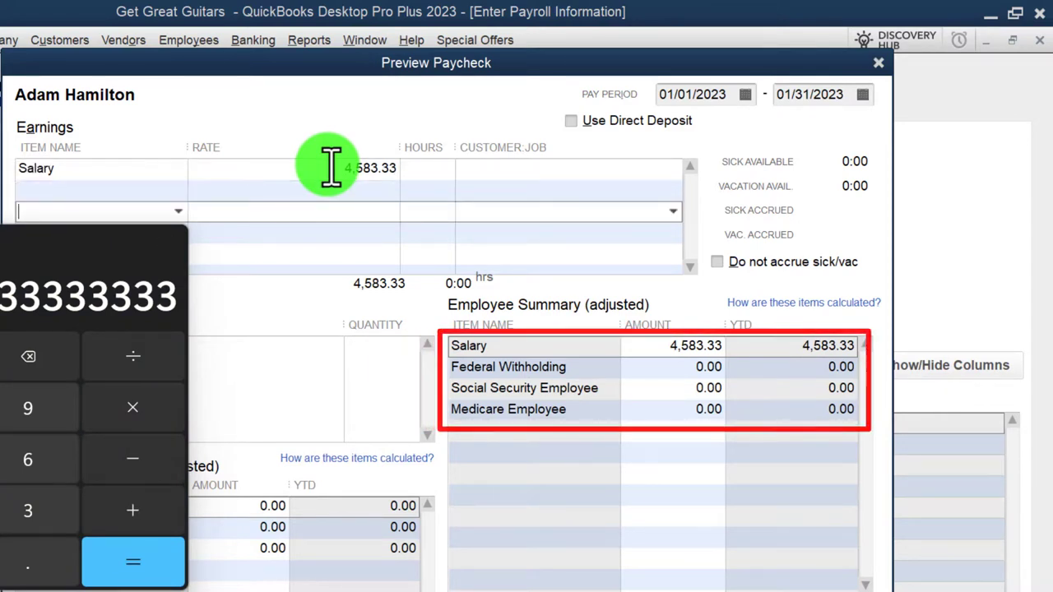
key(Tab)
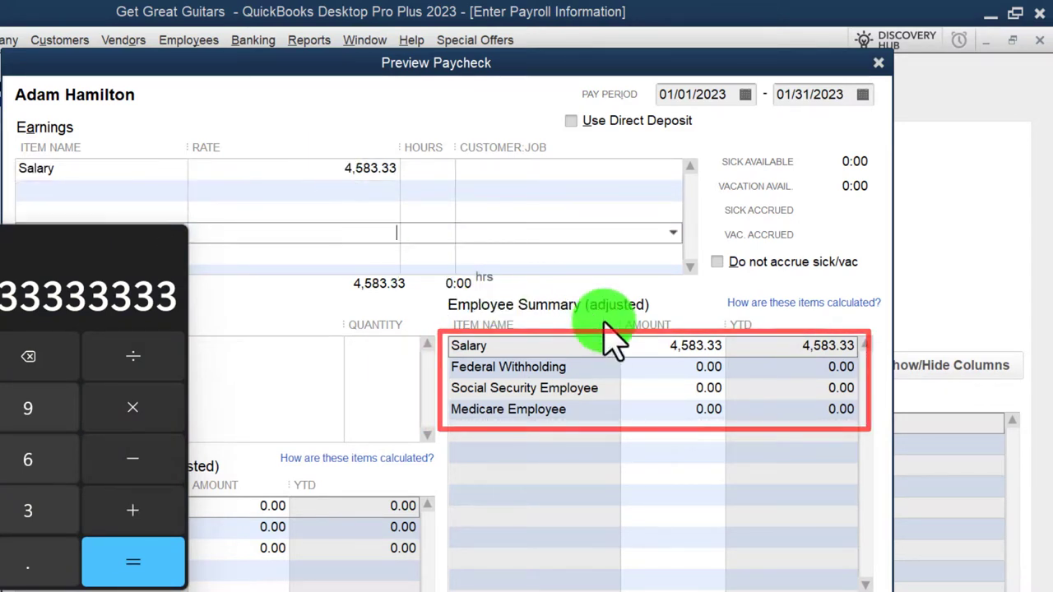
Step: Enter -360 as the Federal Withholding amount in the salaried employee's summary
click(664, 367)
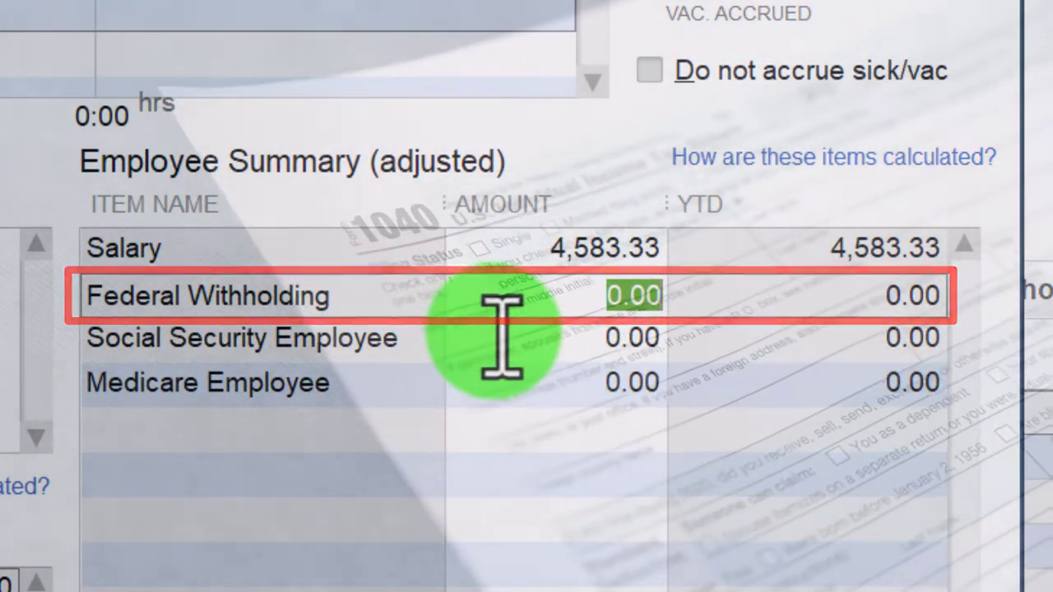
key(BackSpace)
text(-3)
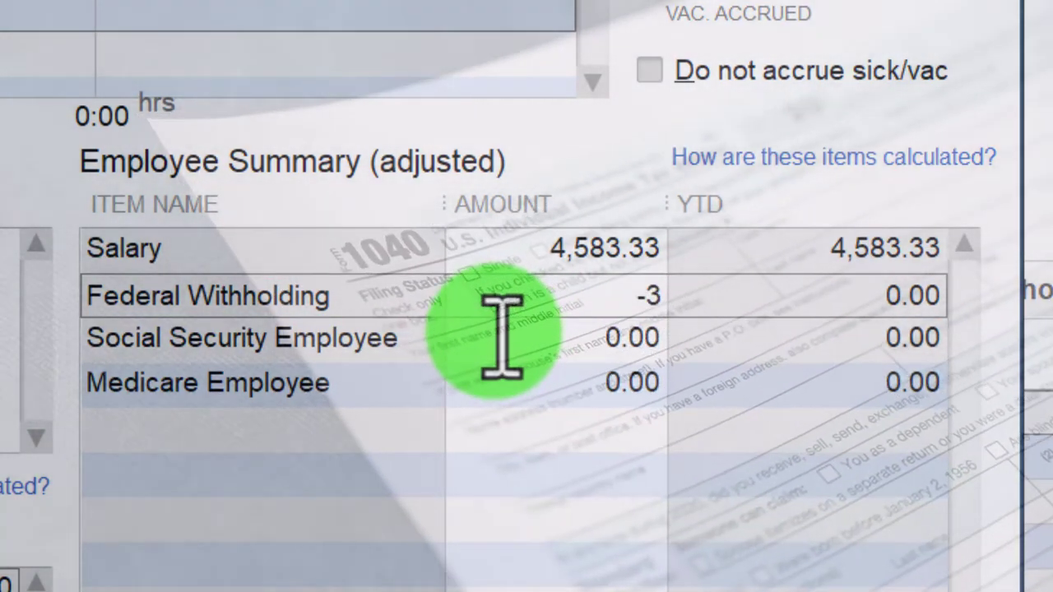
text(60)
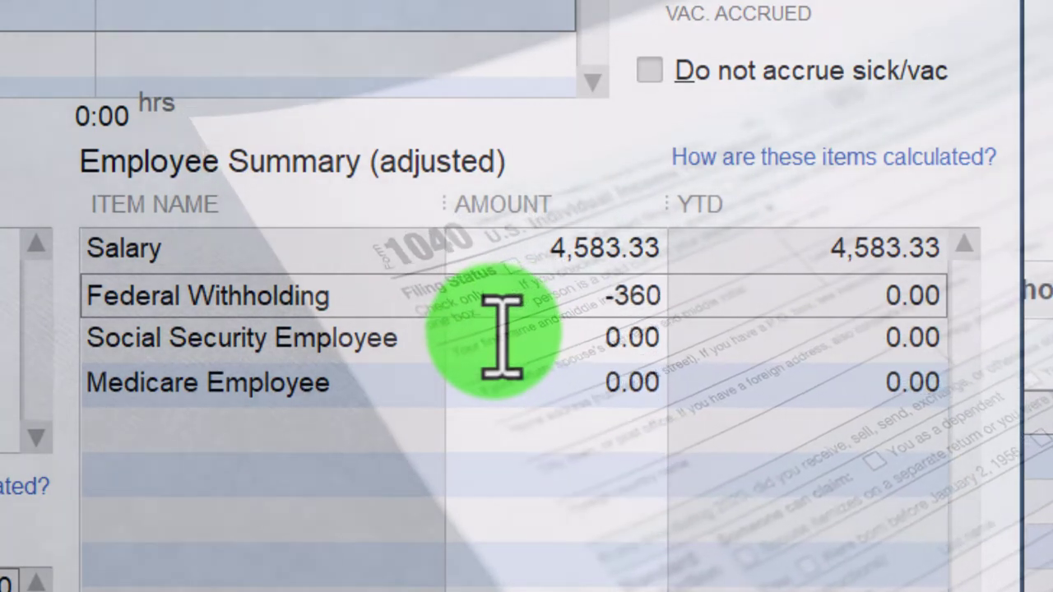
key(Tab)
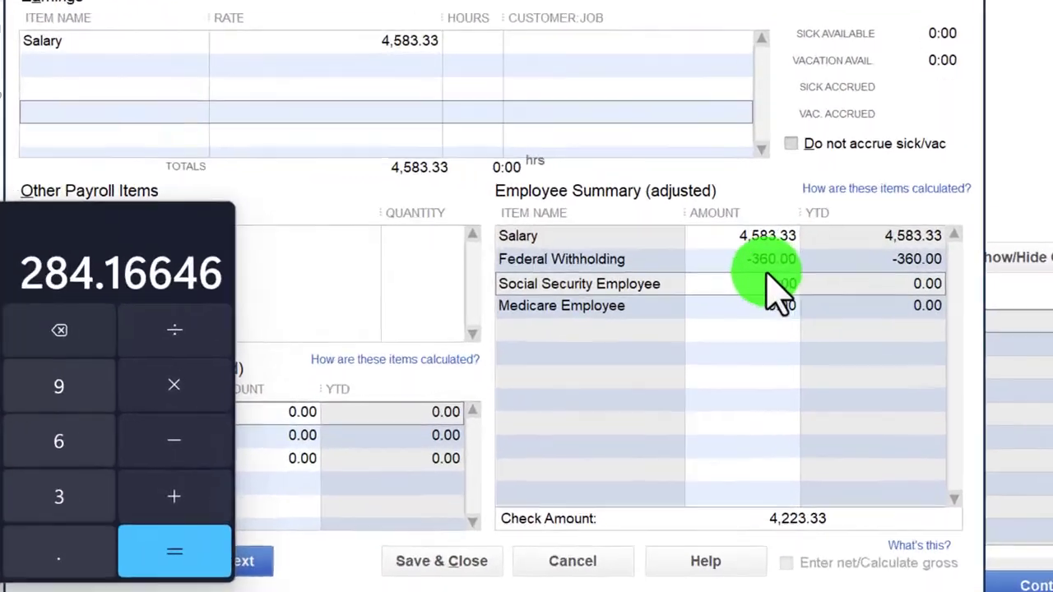
Step: Set the Federal Withholding amount in the salaried employee's summary to -720.00
click(764, 262)
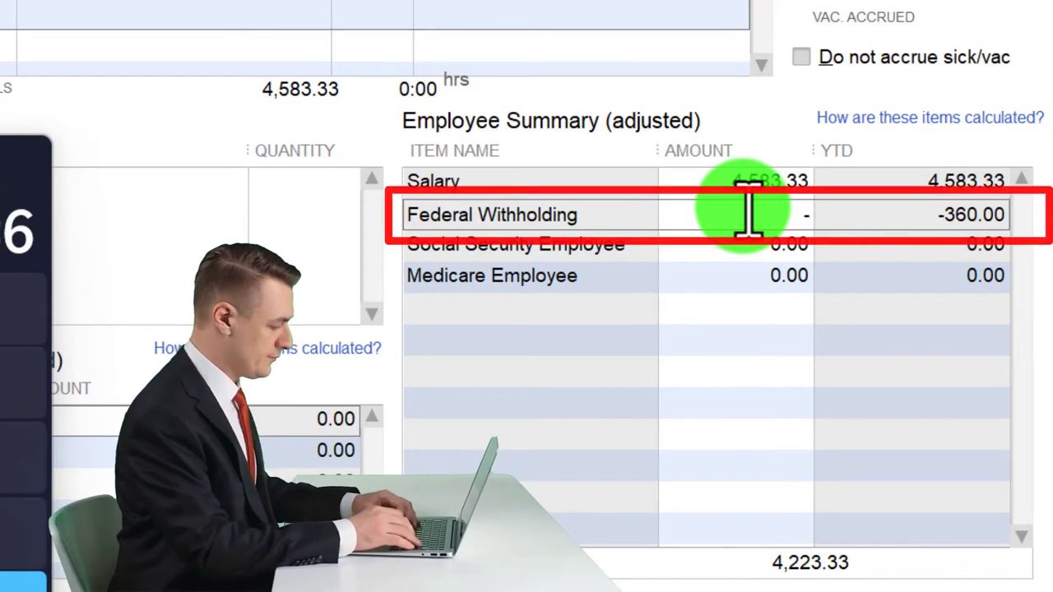
key(Tab)
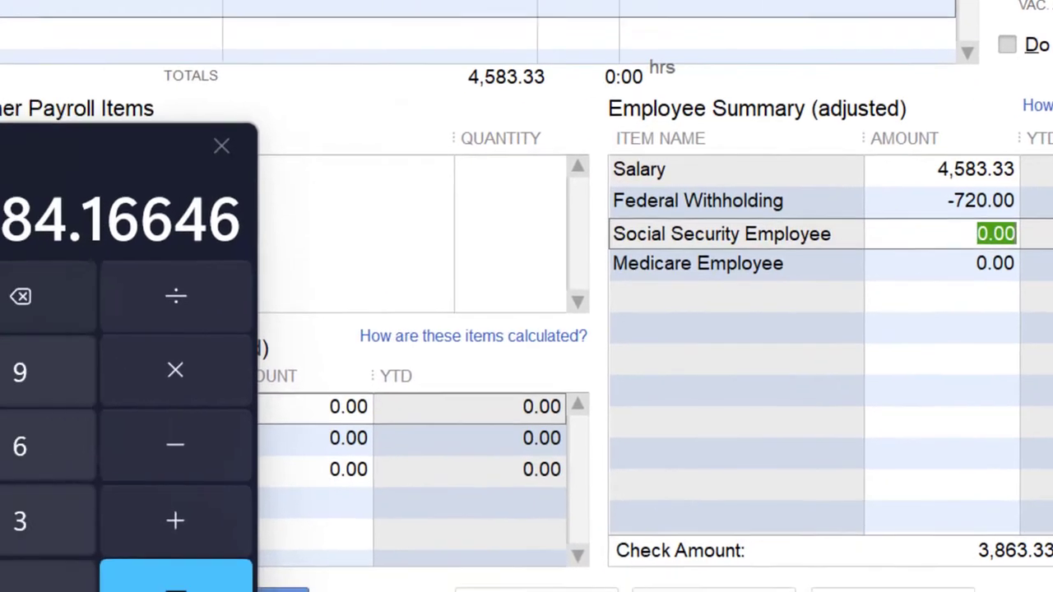
Step: Multiply 4583.33 by 0.062 in the calculator and enter 284.17 as the Social Security Employee amount
click(370, 251)
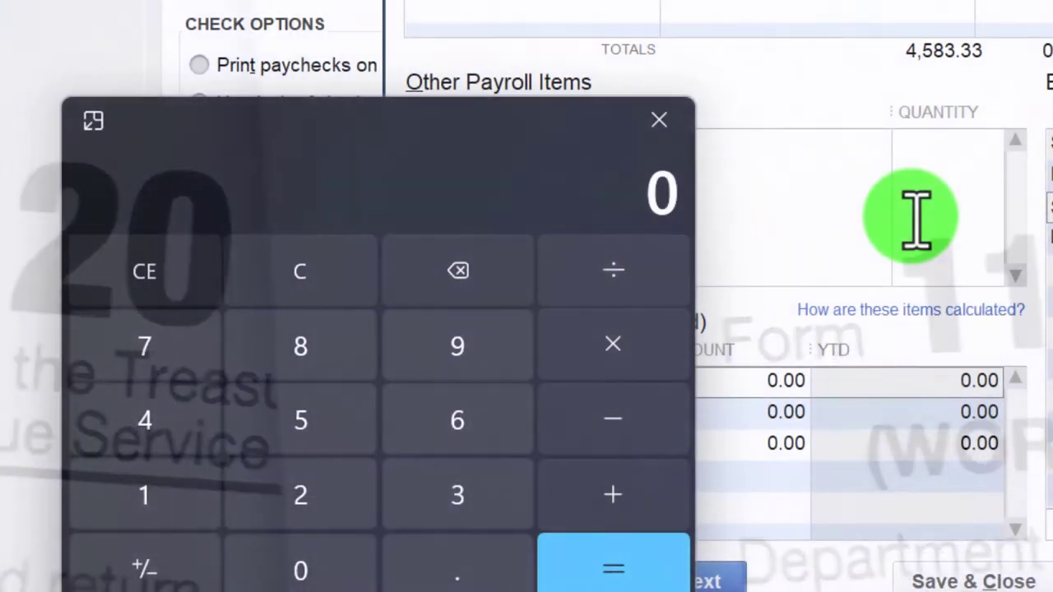
text(83.33)
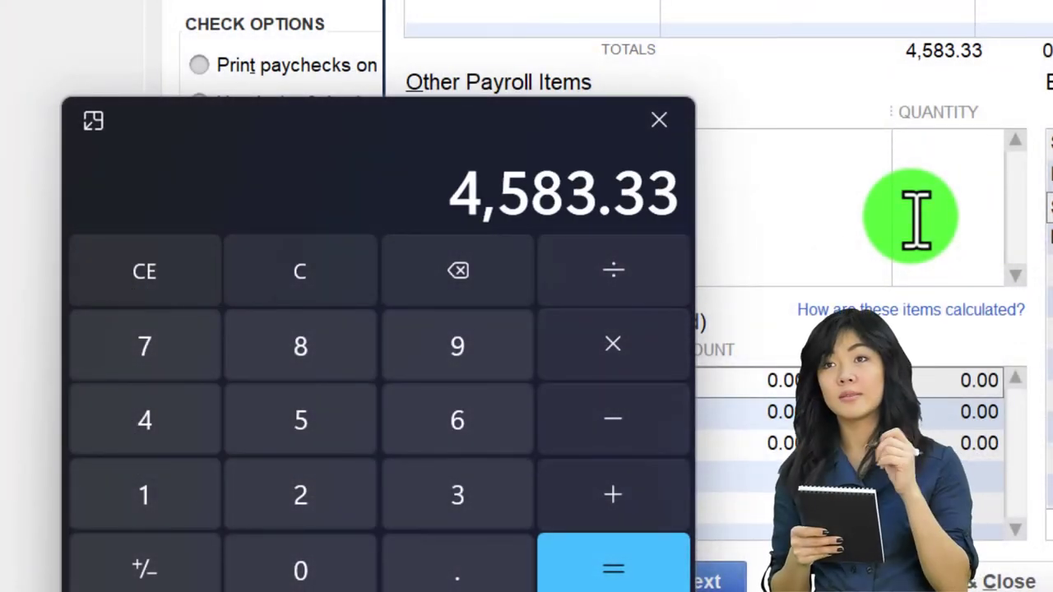
text(*0.062)
key(Return)
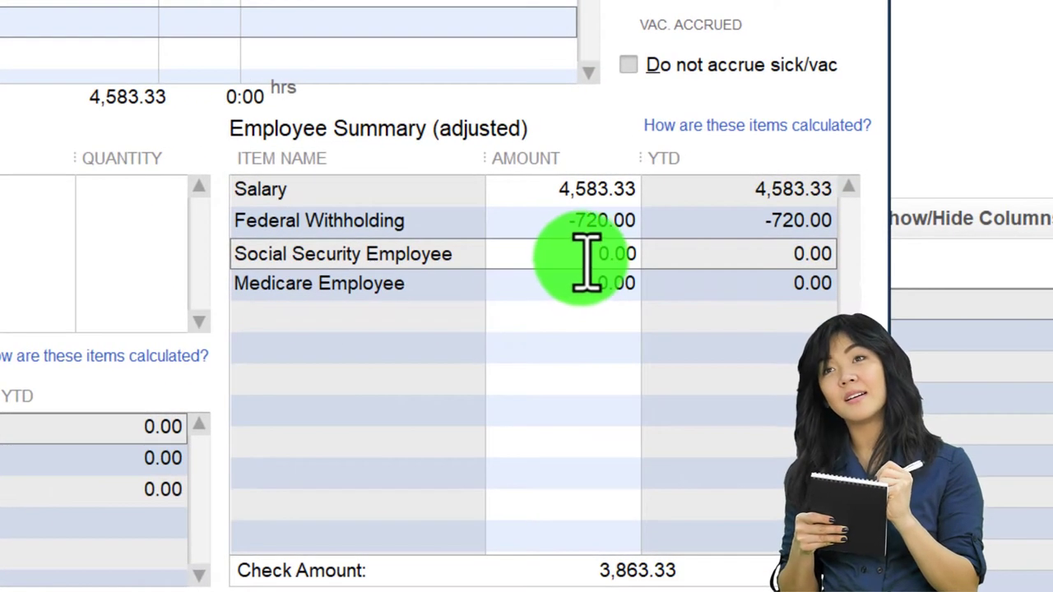
click(587, 262)
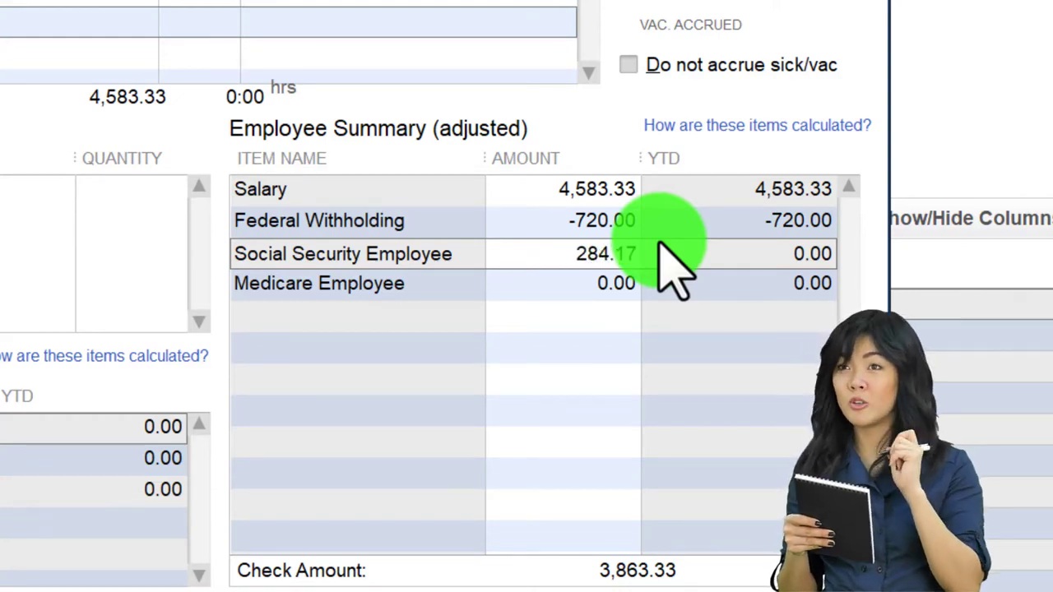
key(Tab)
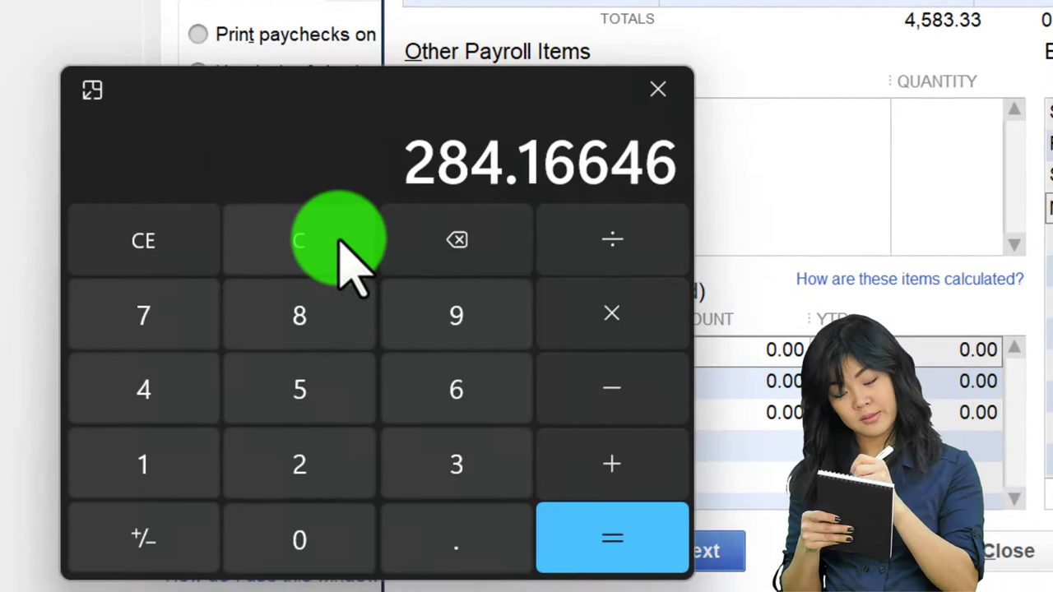
Step: Multiply 4583.33 by 0.0145 in the calculator and enter 6.46 as the Medicare Employee amount in the employee summary
click(340, 246)
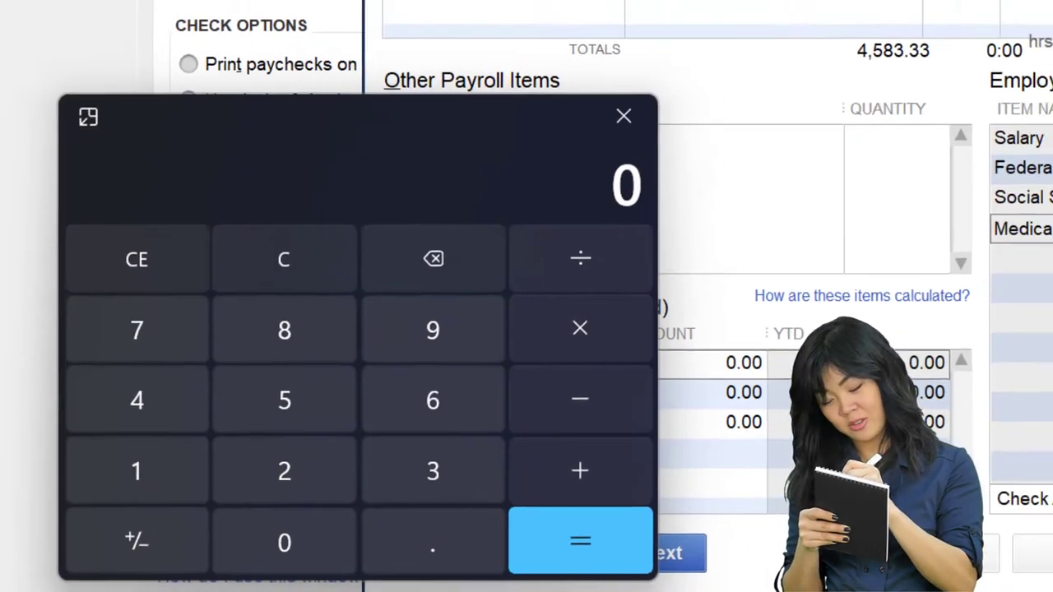
text(4)
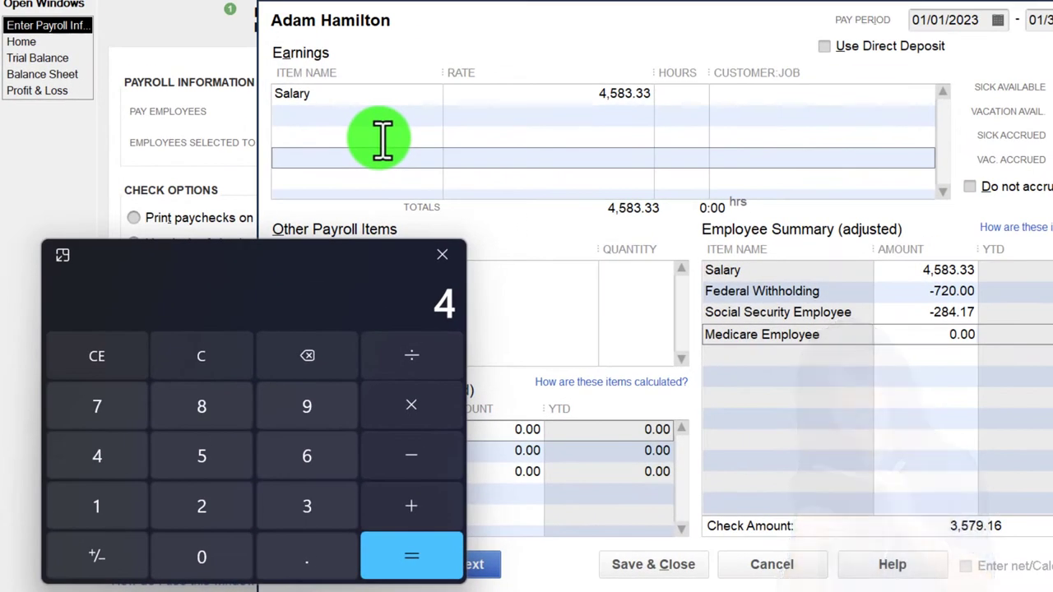
text(583.33)
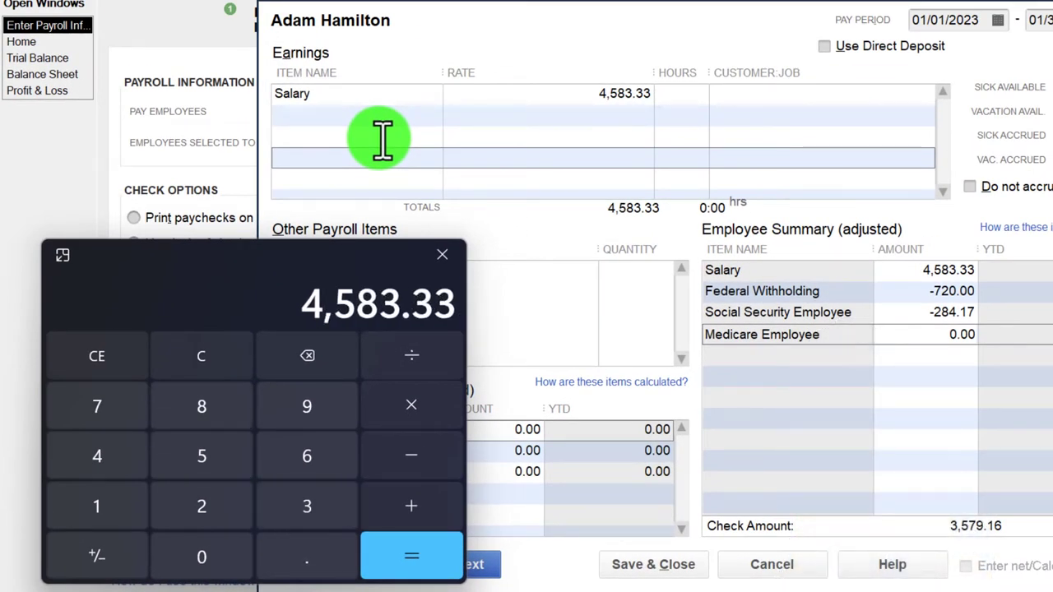
text(*0.0145)
key(Return)
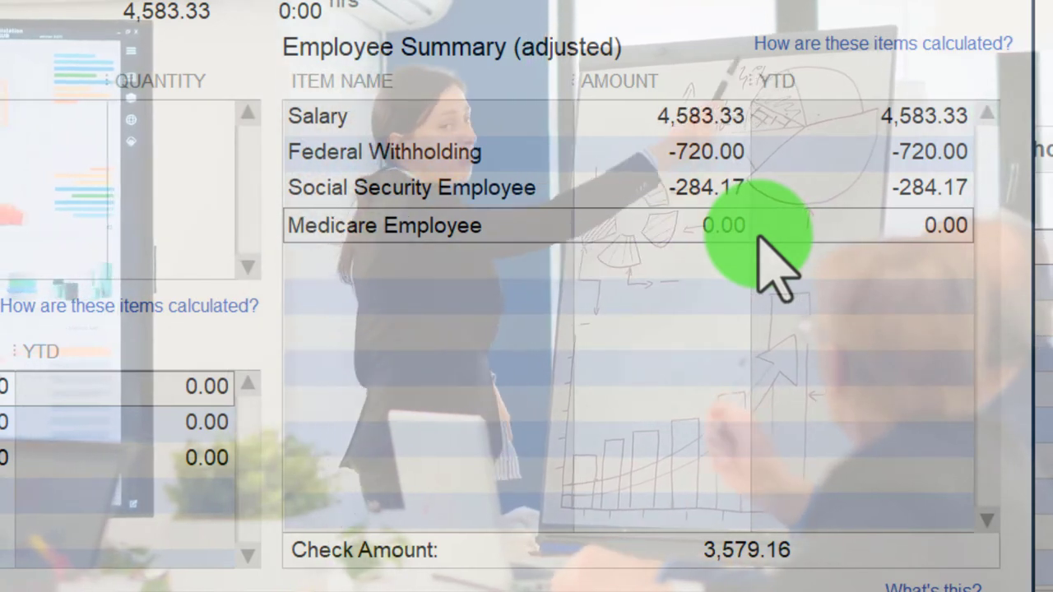
click(637, 227)
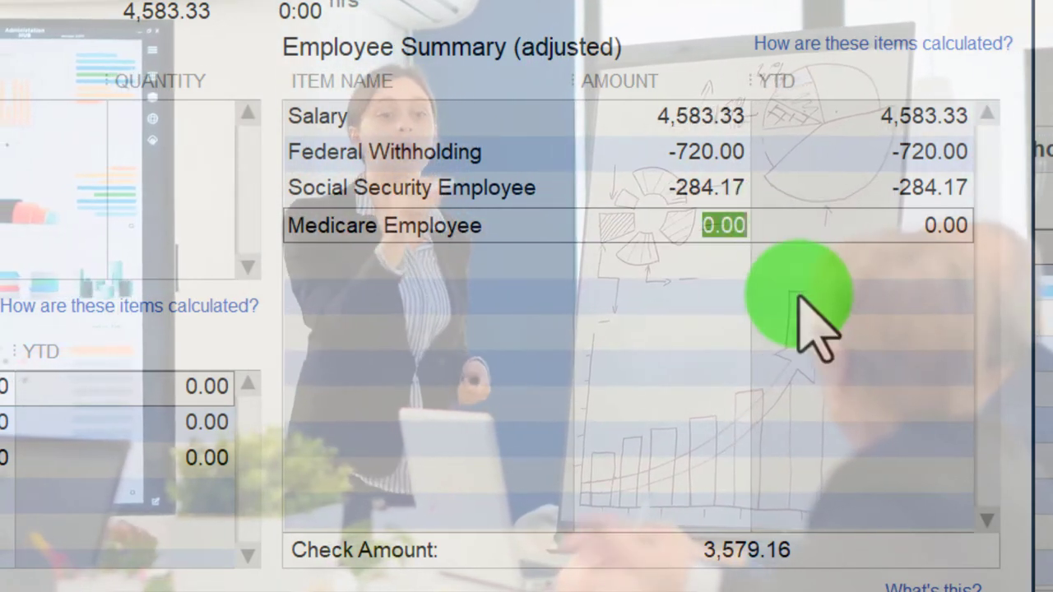
text(6)
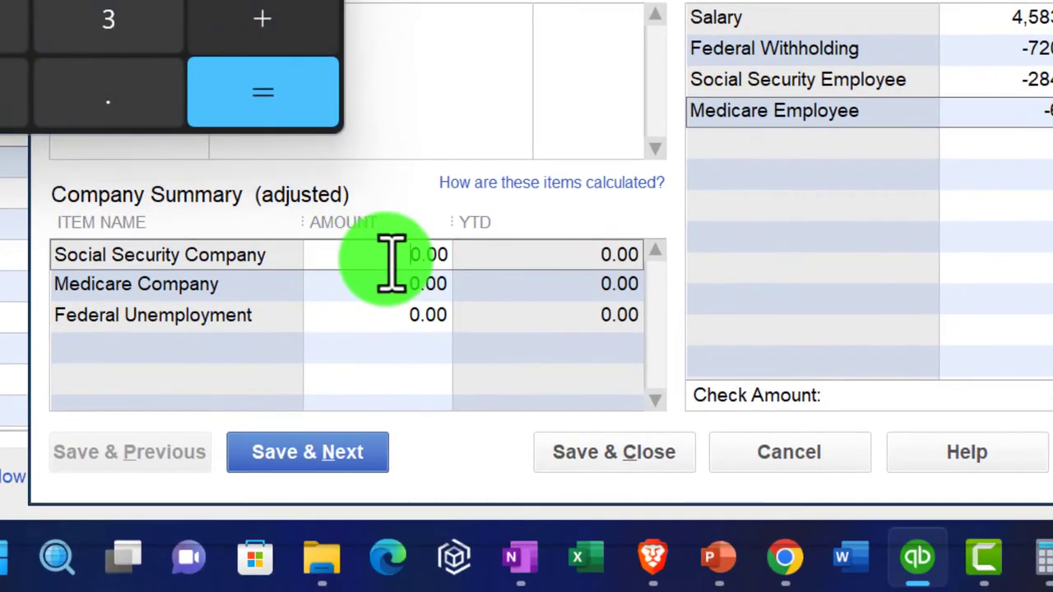
Step: Enter 284.17 as the Social Security Company amount and 6.46 as the Medicare Company amount in the company summary
click(395, 313)
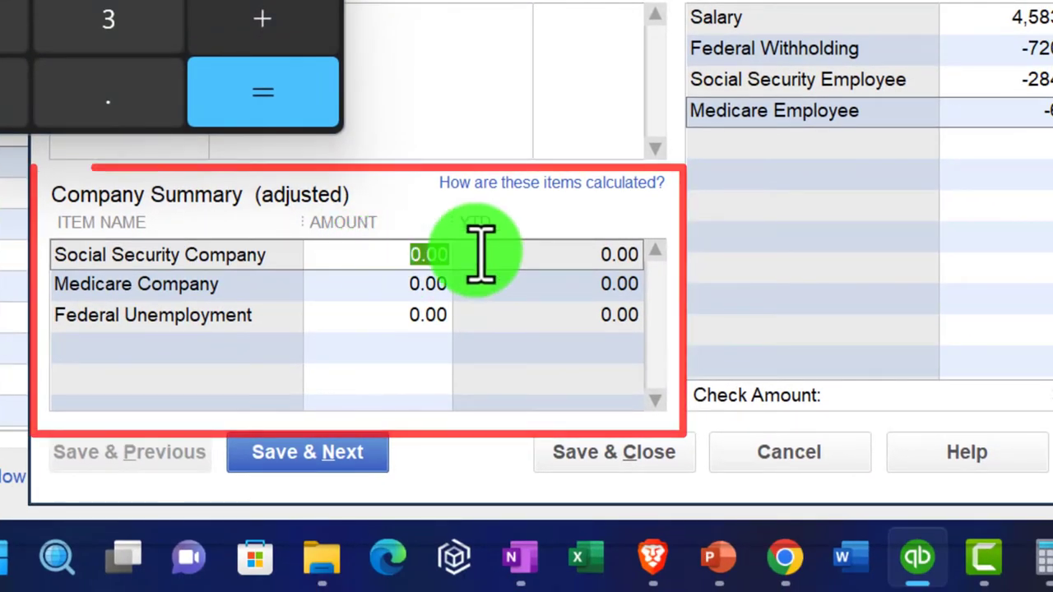
text(284.17)
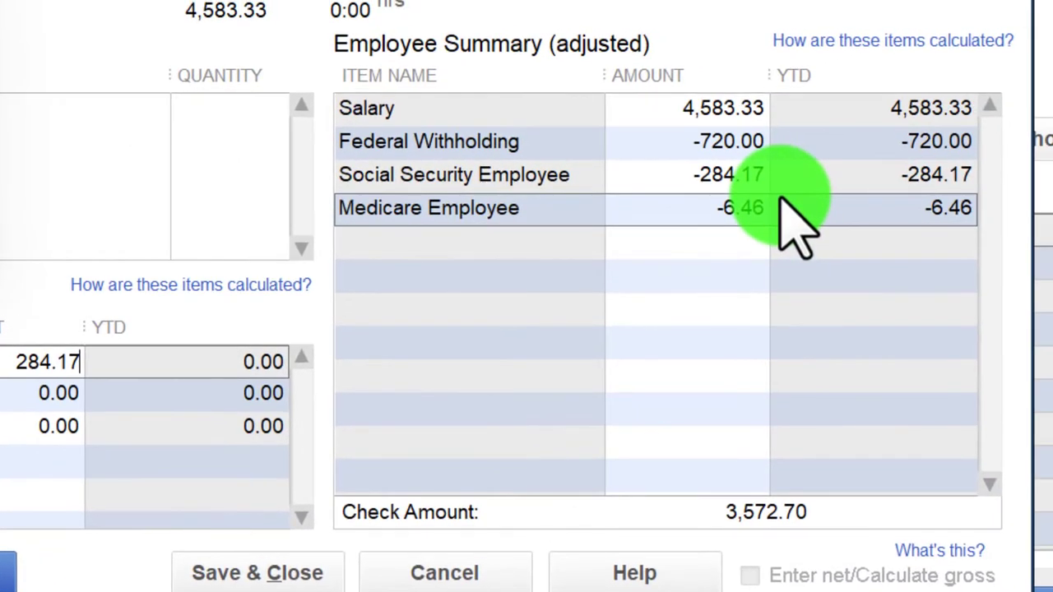
key(Tab)
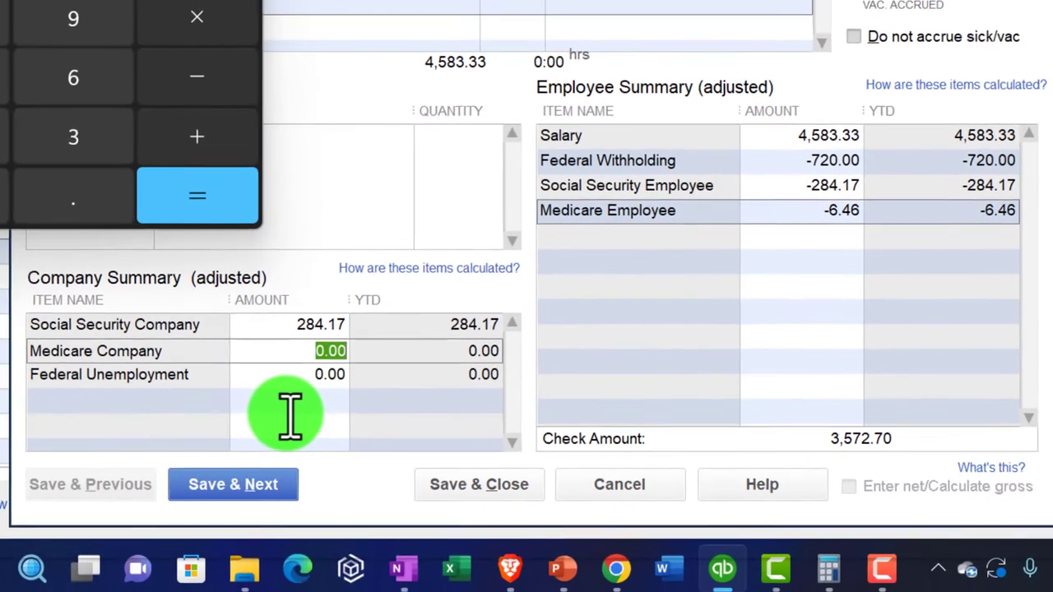
text(6.46)
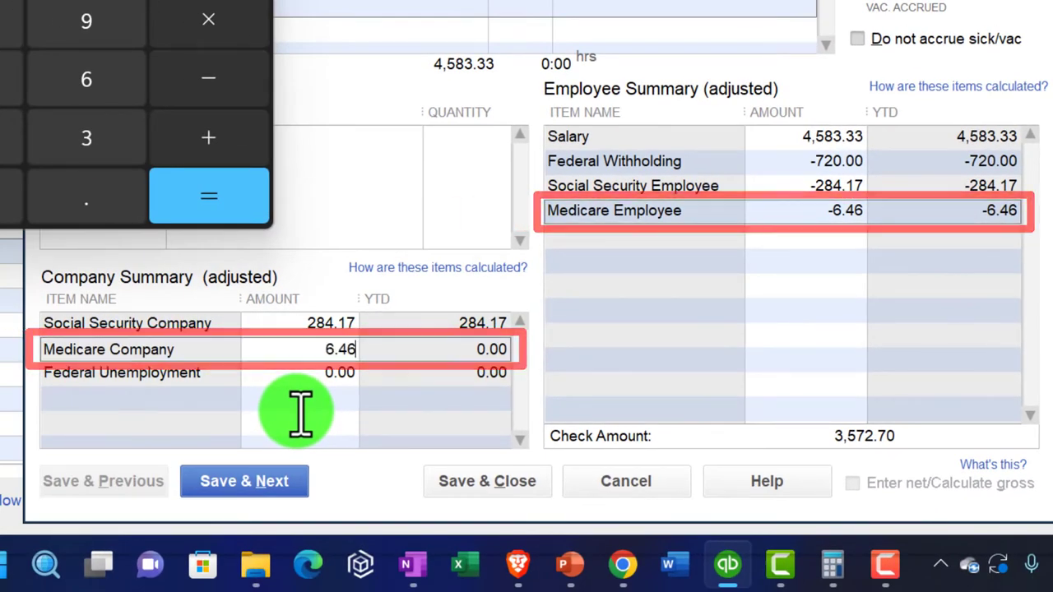
key(Tab)
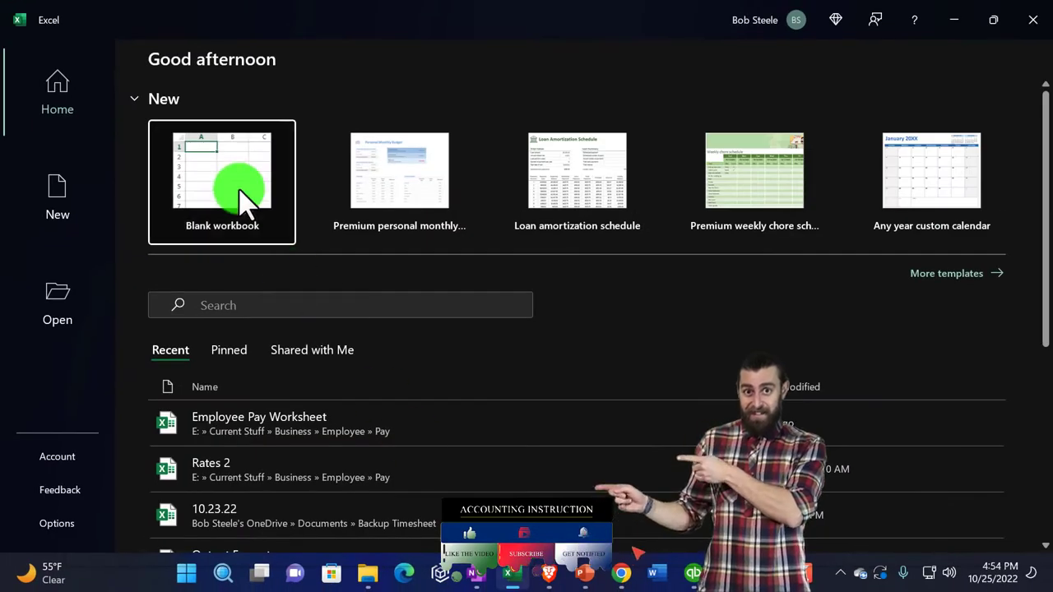
Step: Create a blank Excel workbook and format the whole sheet as Currency with no symbol, two decimals and red bracketed negatives
click(238, 193)
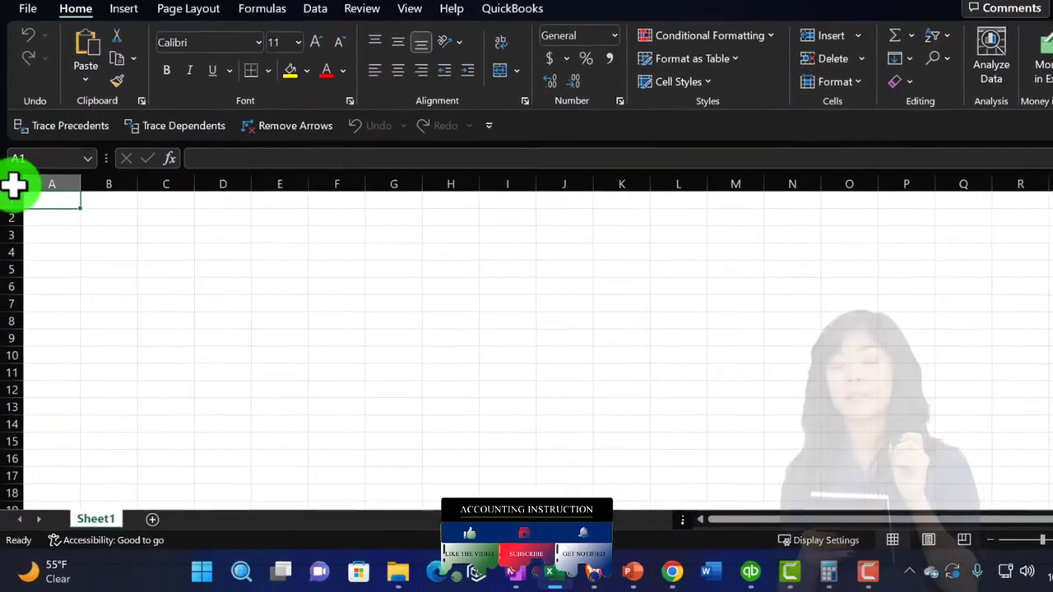
right_click(130, 268)
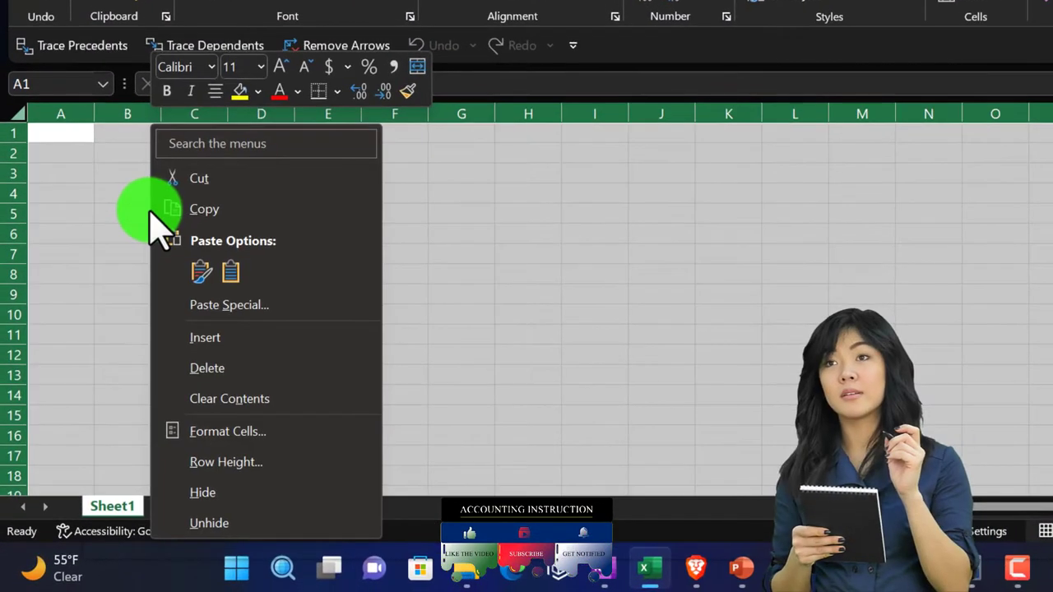
click(228, 432)
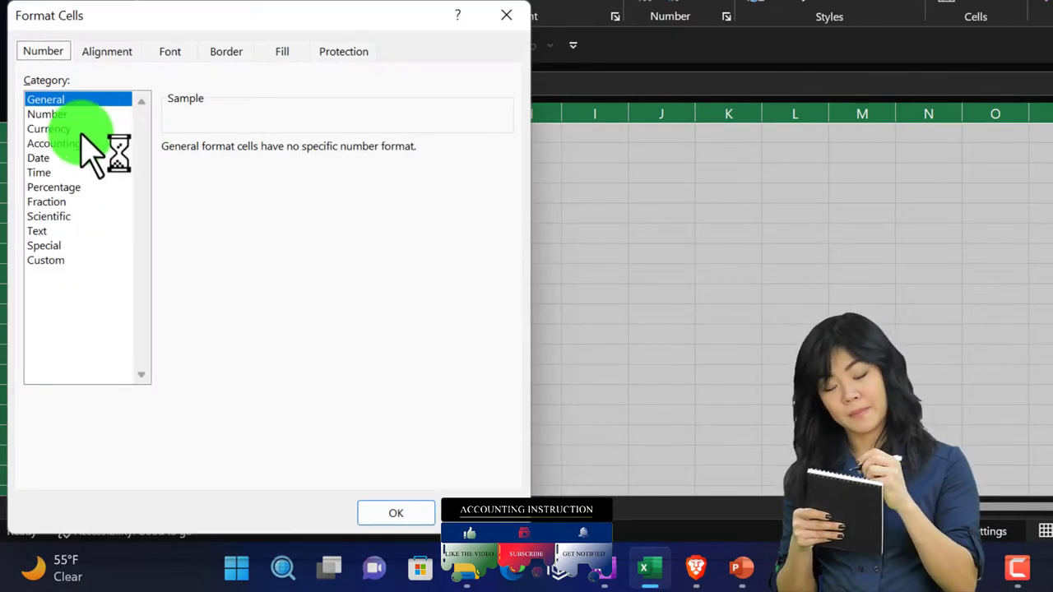
click(66, 129)
click(194, 261)
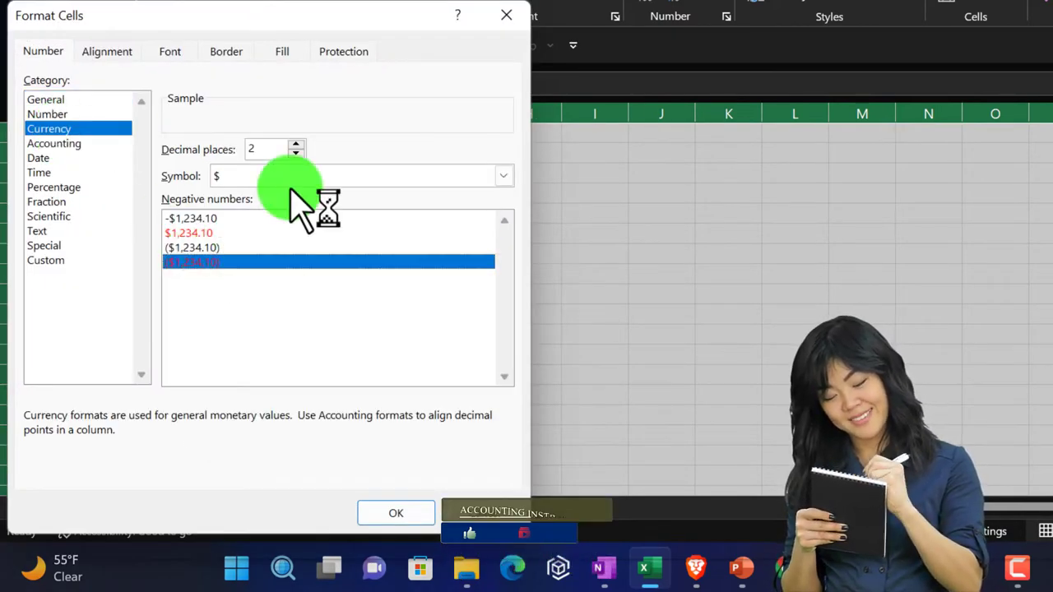
click(289, 176)
click(280, 195)
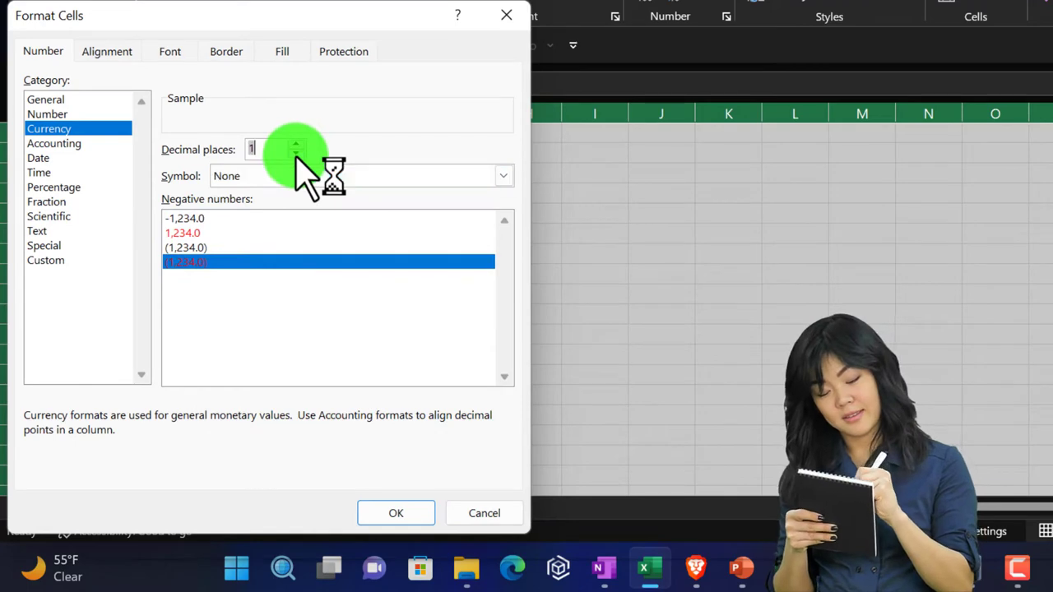
click(295, 146)
click(396, 512)
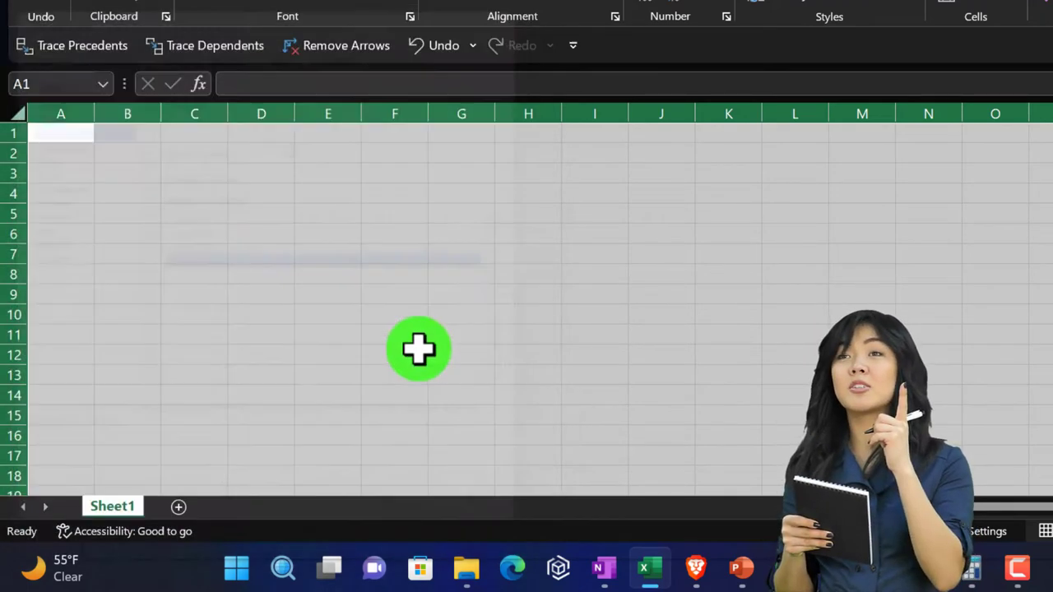
Step: Widen column A and enter Payroll expense in A3 with 4583.33 in B3
click(399, 333)
ctrl+scroll(352, 332, up, 5)
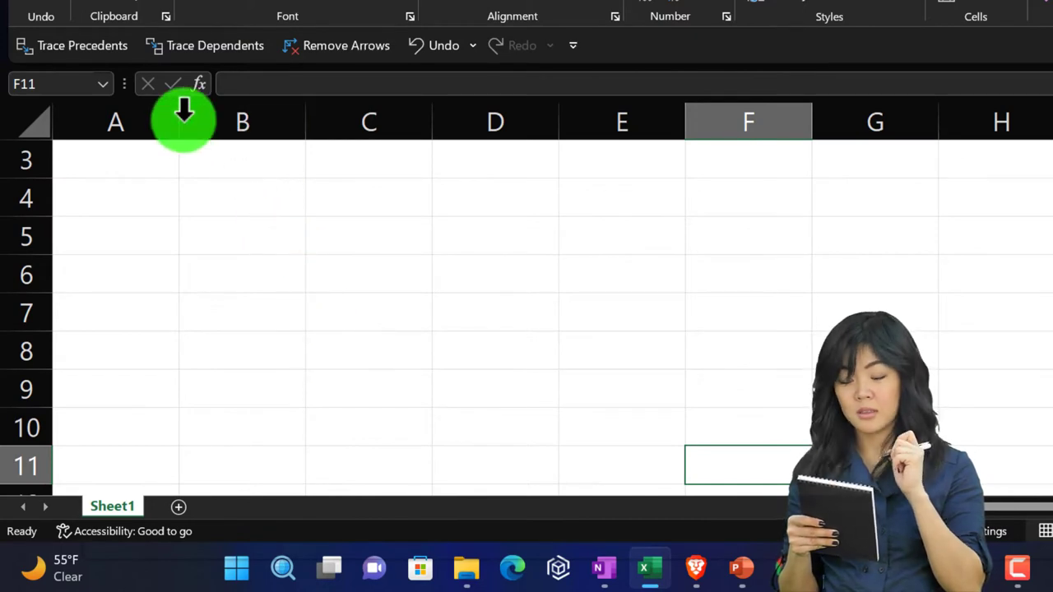
drag(180, 121, 341, 156)
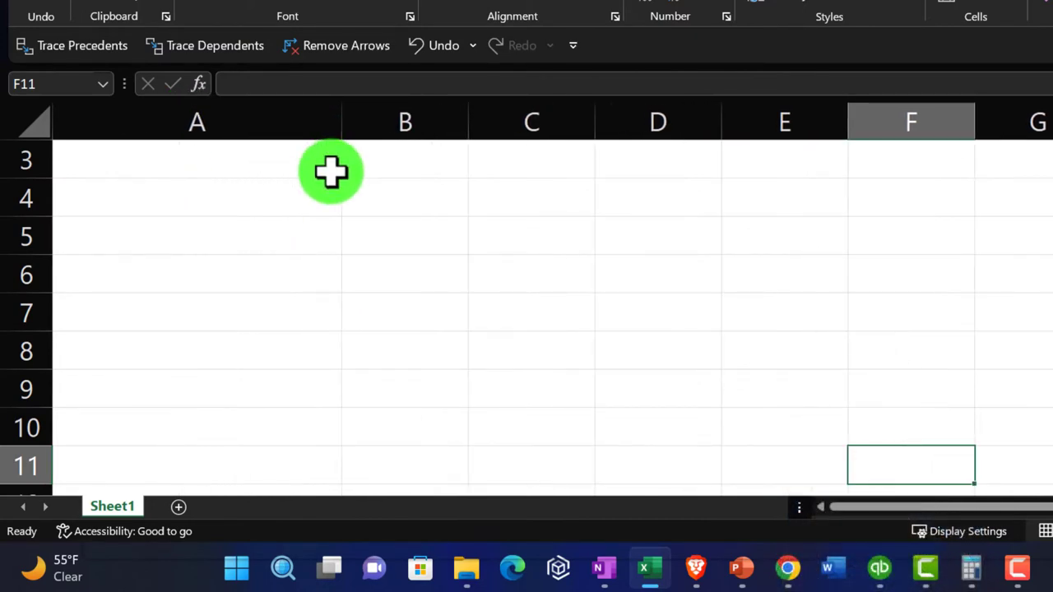
click(171, 163)
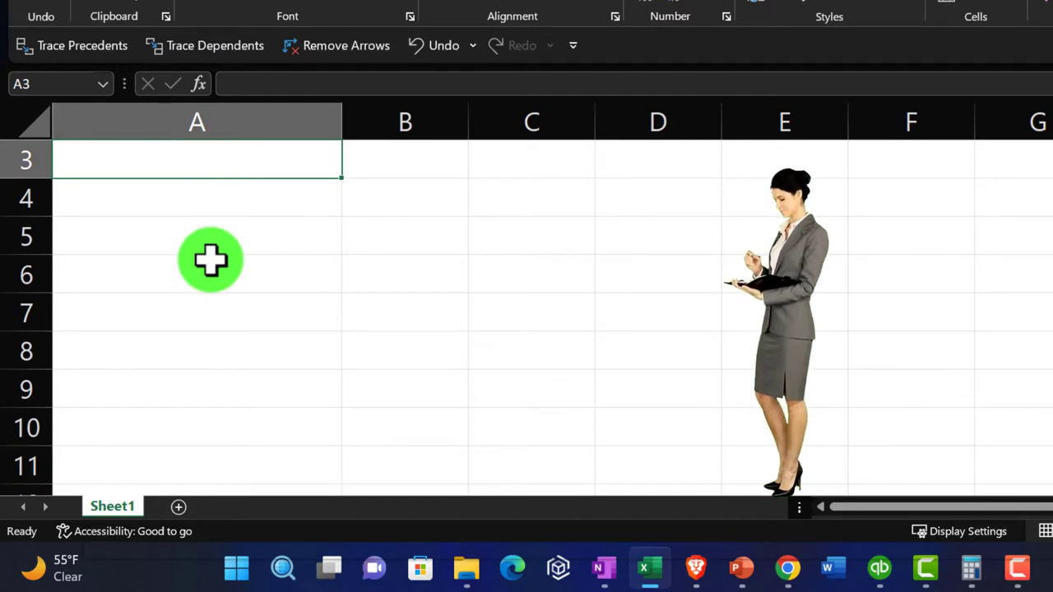
text(Payroll expense)
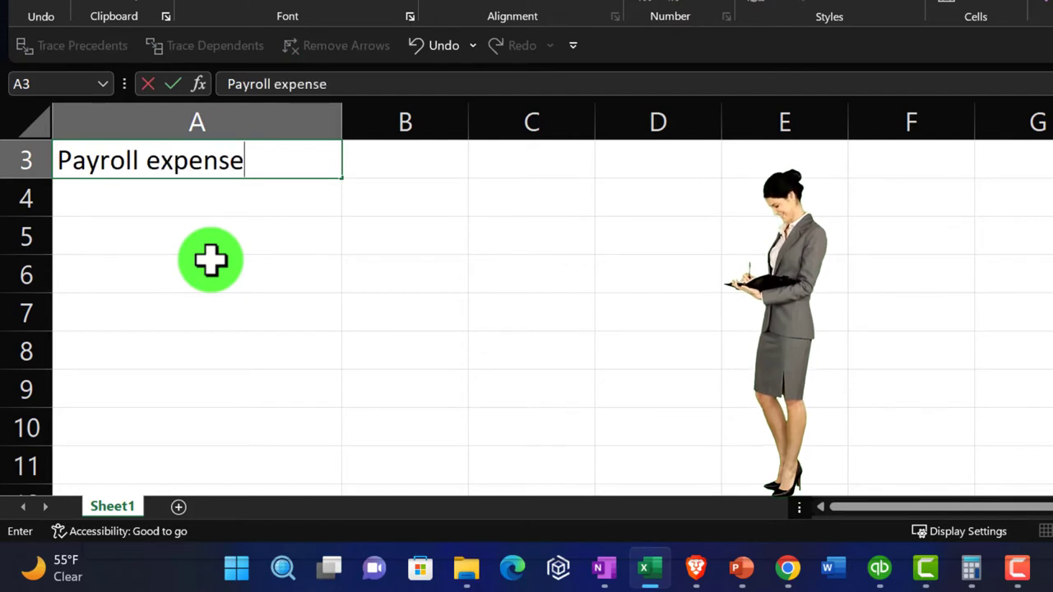
key(Tab)
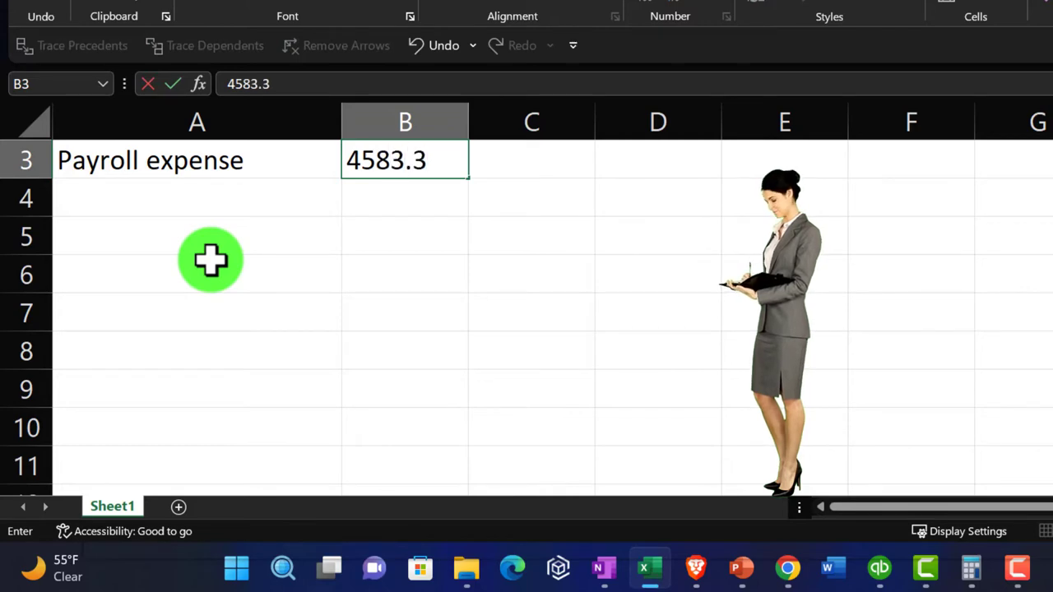
key(Return)
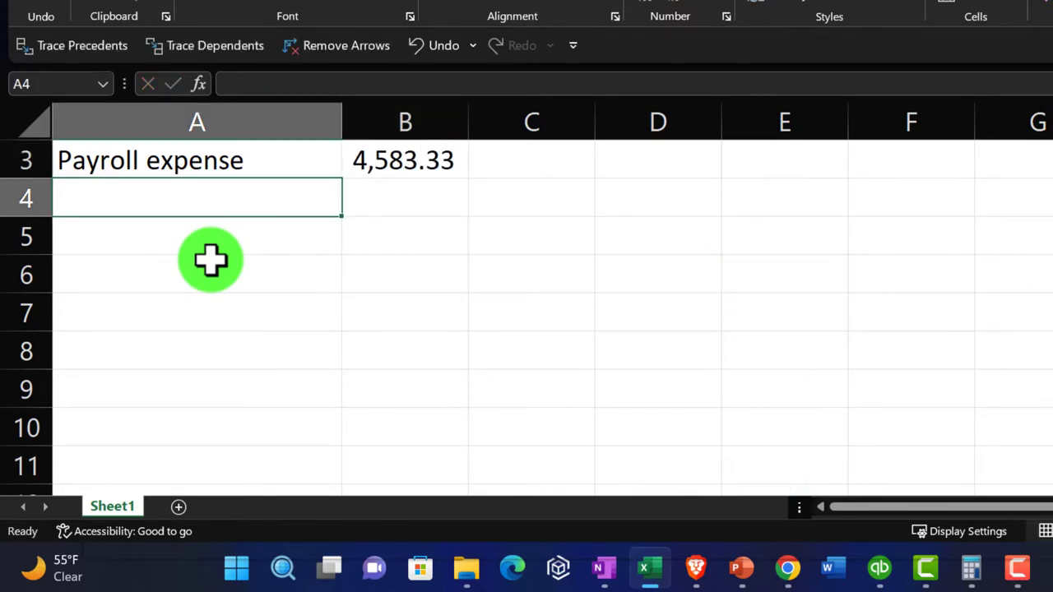
Step: Label cell A4 as Payroll liability
text(Witholdin)
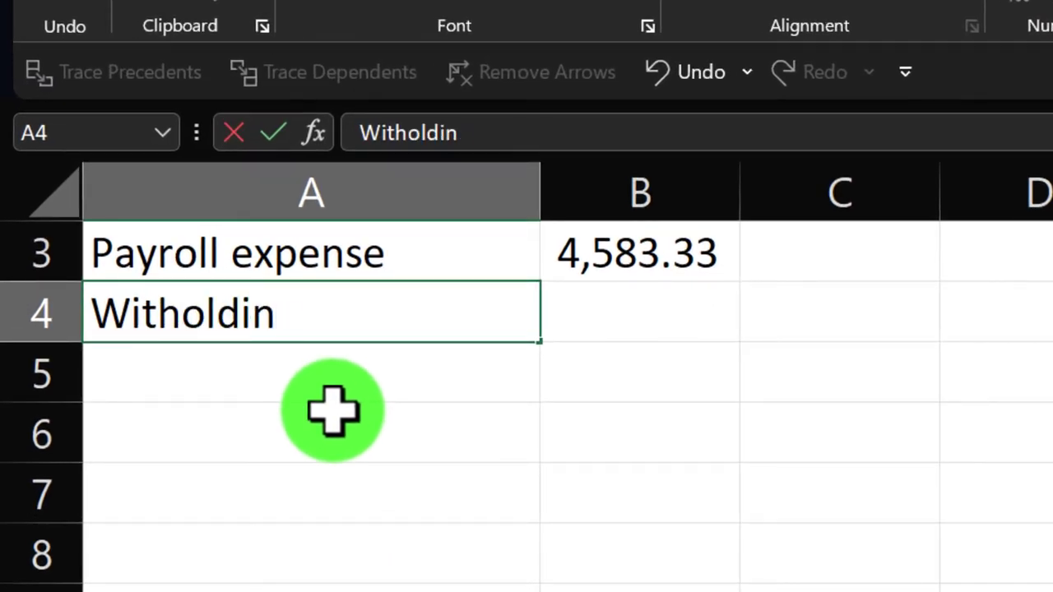
text(Payroll)
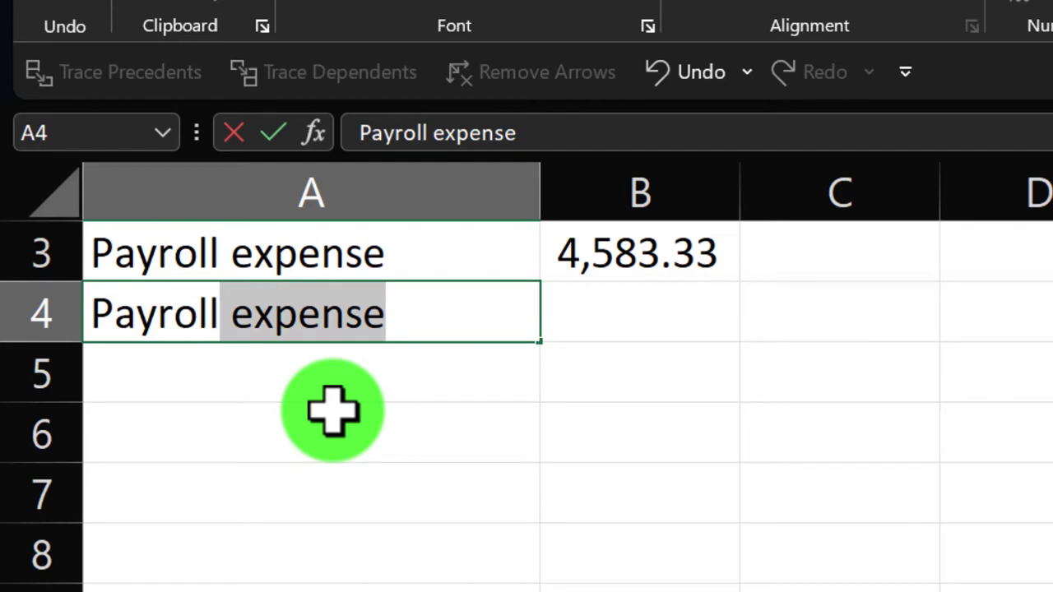
text( lia)
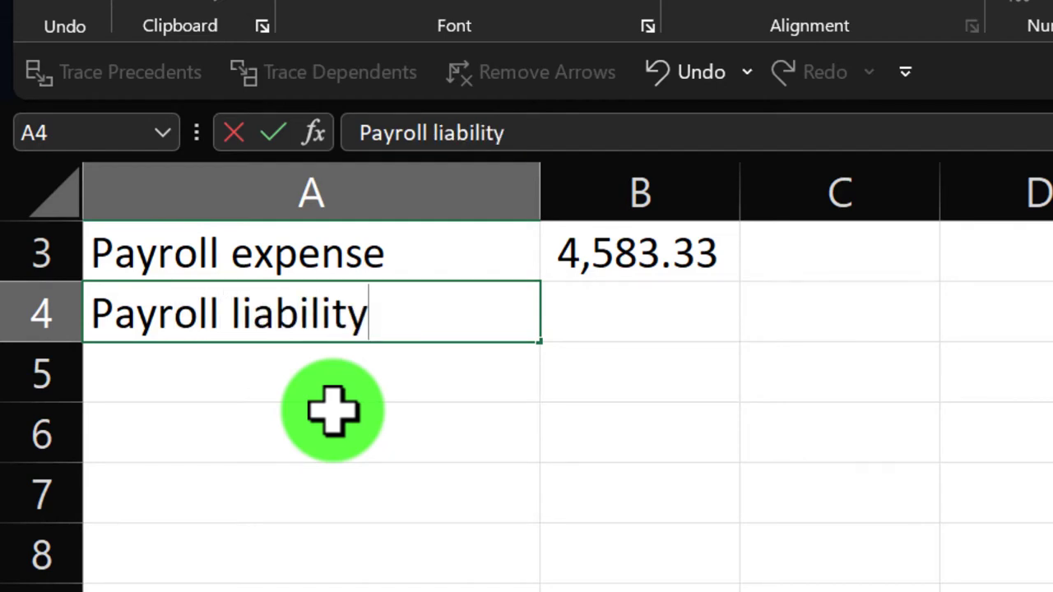
text(bility)
key(Tab)
key(Tab)
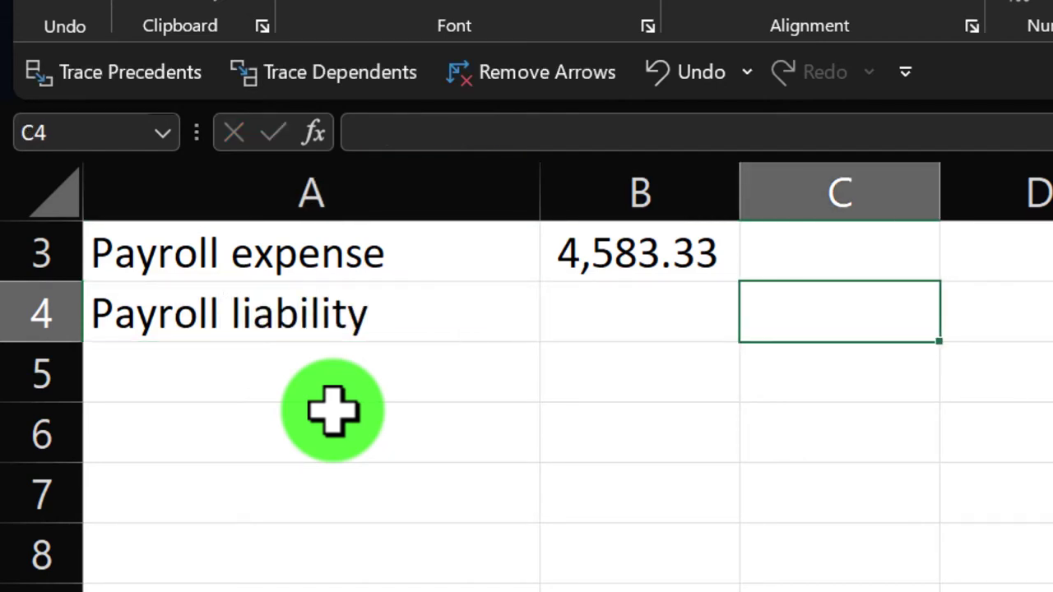
Step: Enter the formula -720-284.17-6.46 in C4 as the payroll liability credit and check that cell
text(-720-284)
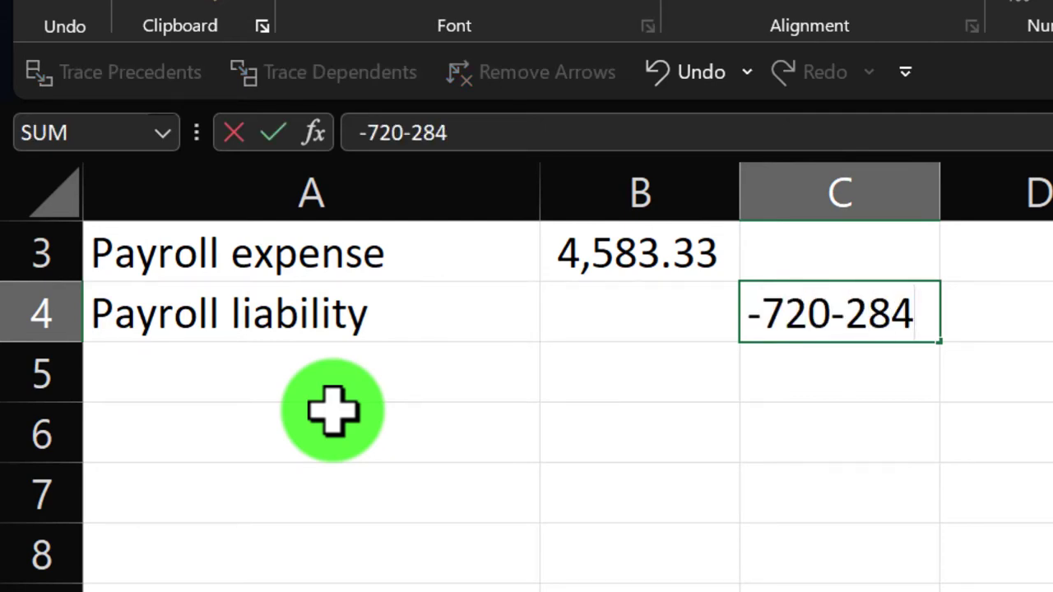
text(.17-6.46)
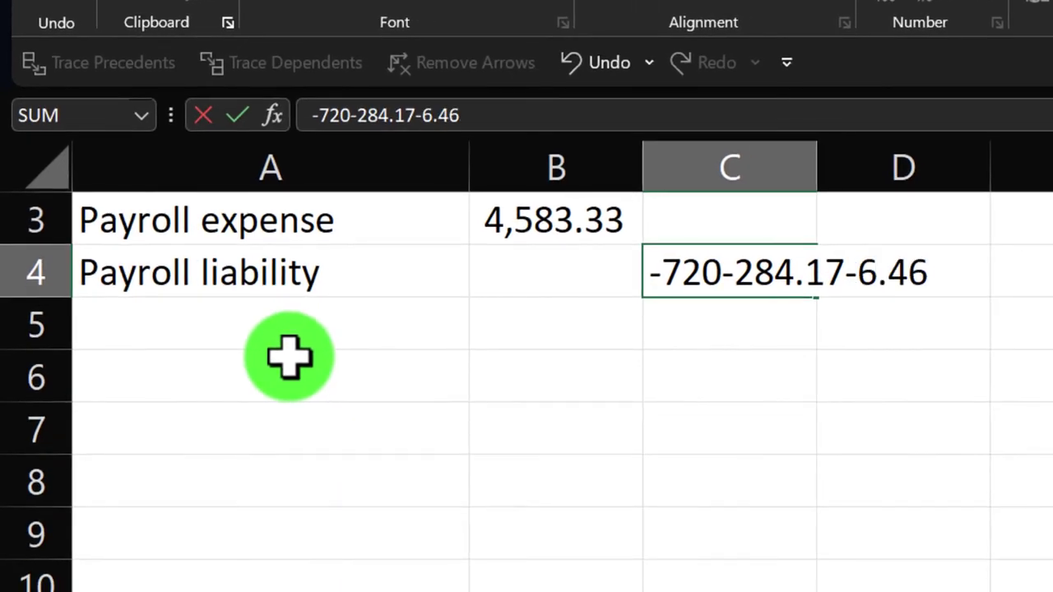
key(Return)
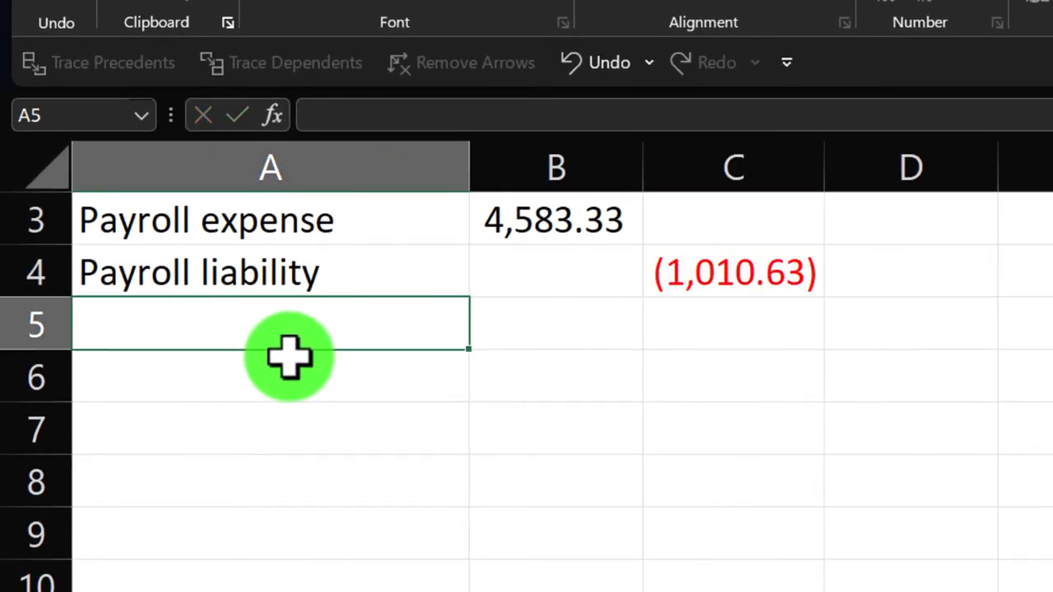
key(Up)
key(Right)
key(Right)
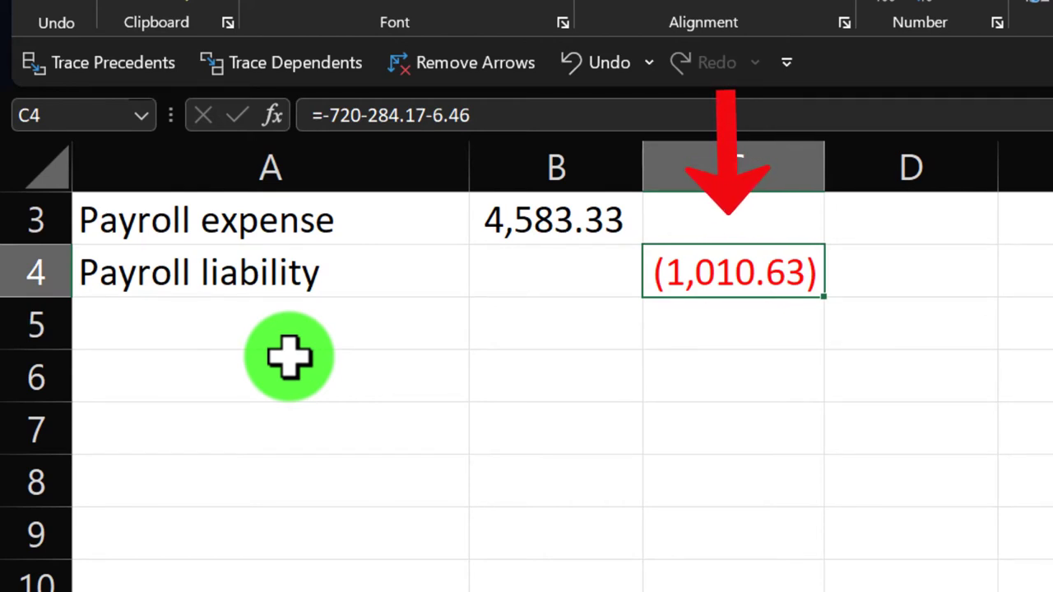
Step: Label cell A5 as Checking account
key(Down)
key(Left)
key(Left)
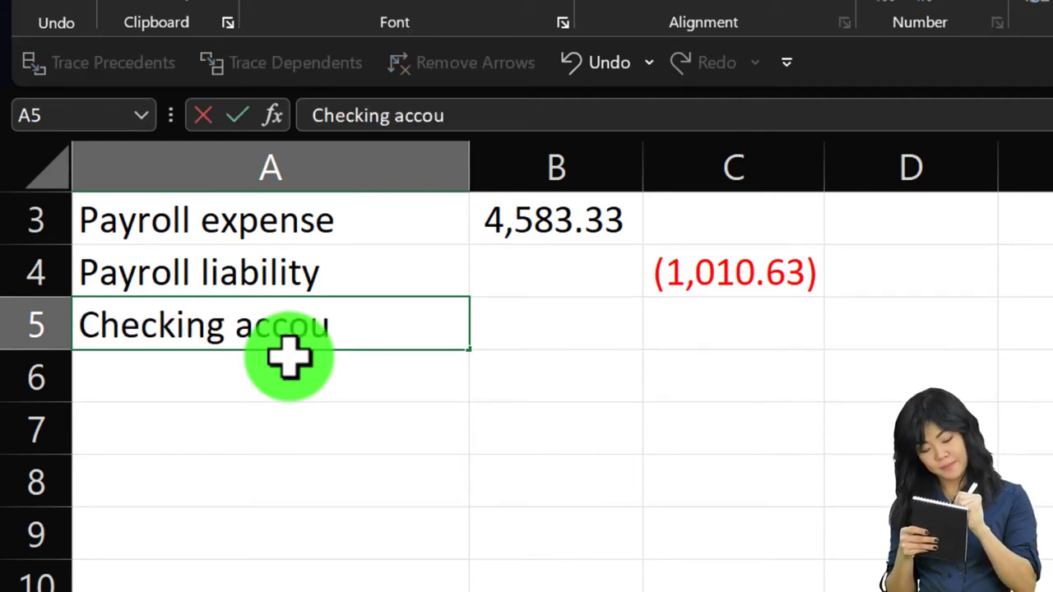
key(BackSpace)
key(Tab)
key(Tab)
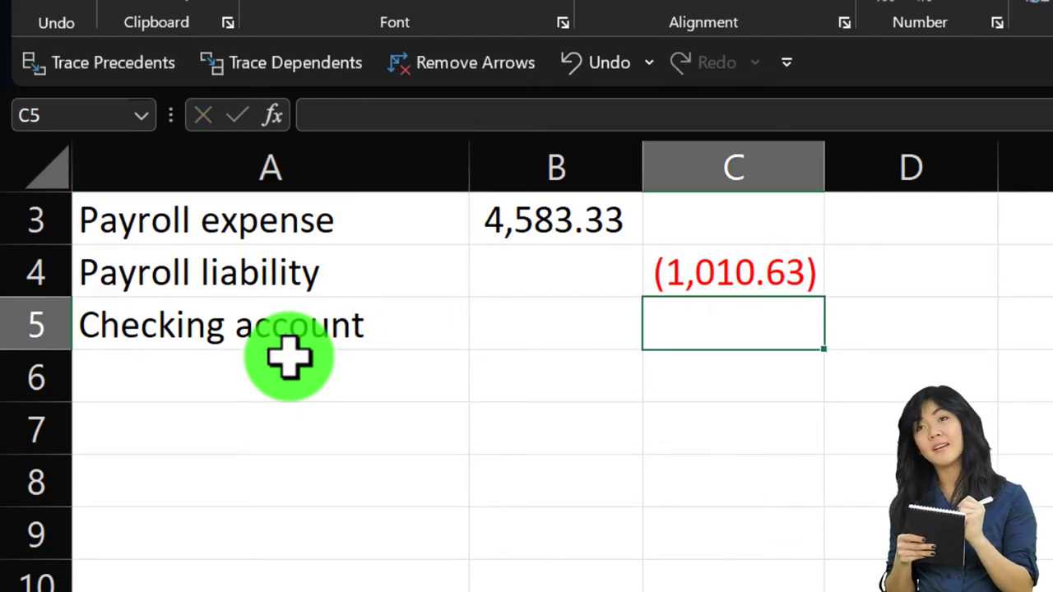
Step: Enter a negative SUM formula in C5 that totals the amounts above as the checking account credit
text(-sum()
key(Up)
key(shift+Left)
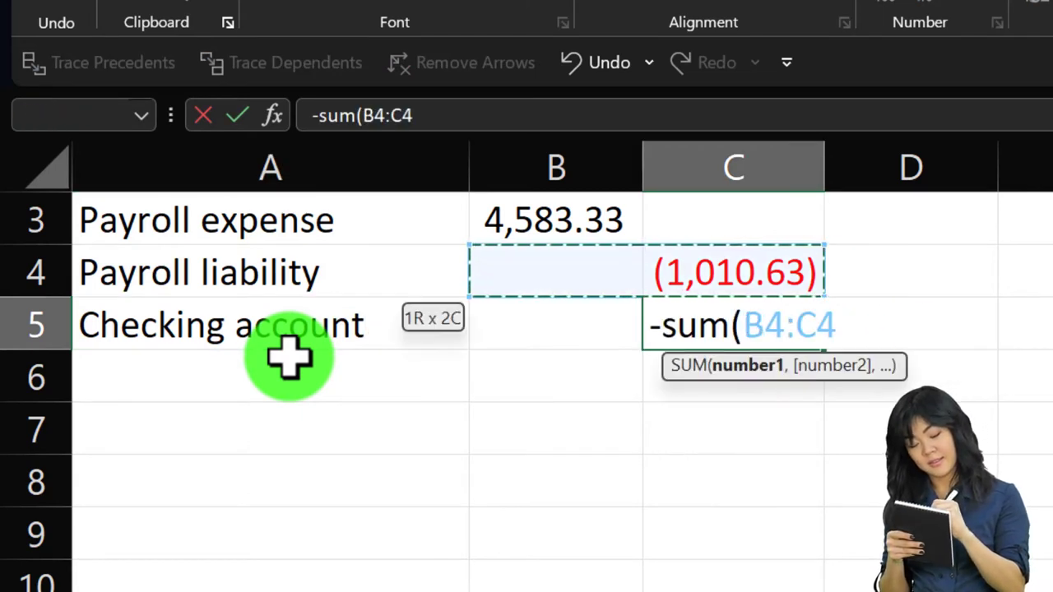
key(Return)
key(Right)
key(Right)
key(Up)
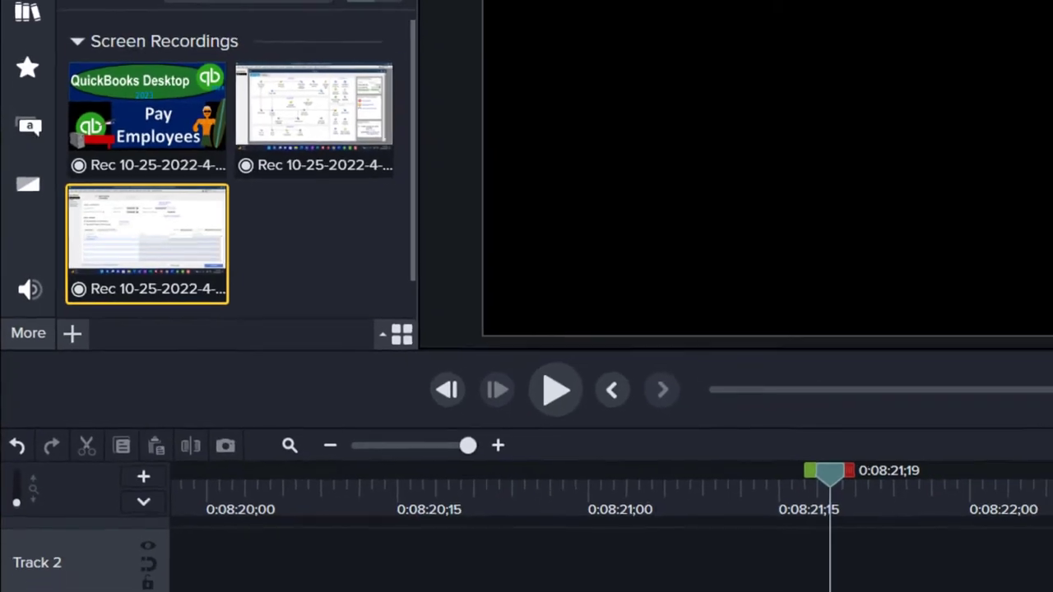
Step: Check the company taxes on the QuickBooks paycheck, and in Excel label A7 as Payroll taxes with the debit formula =284.17+6.46 in B7
click(707, 580)
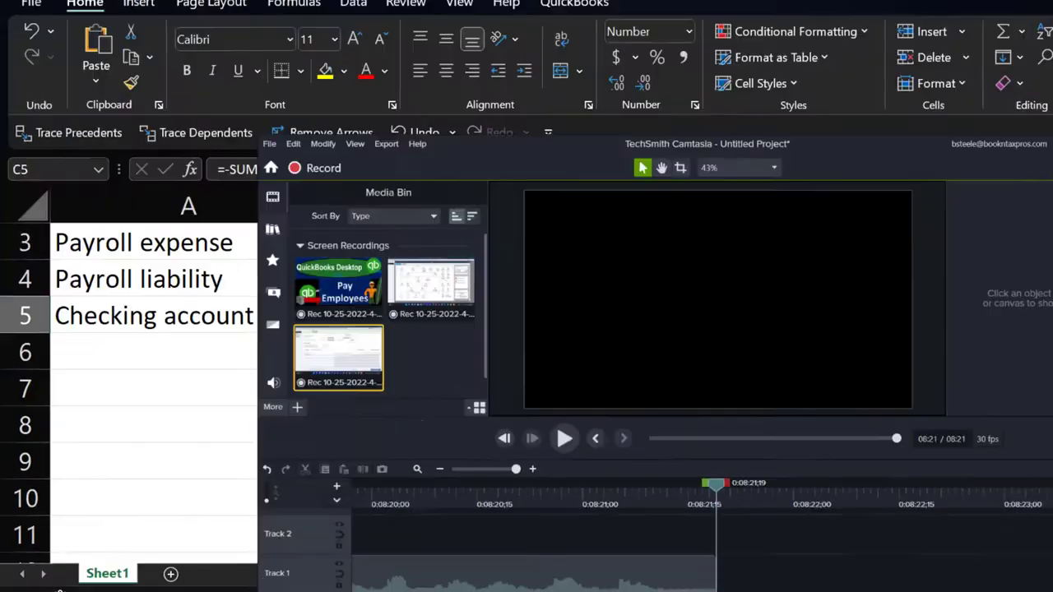
click(647, 436)
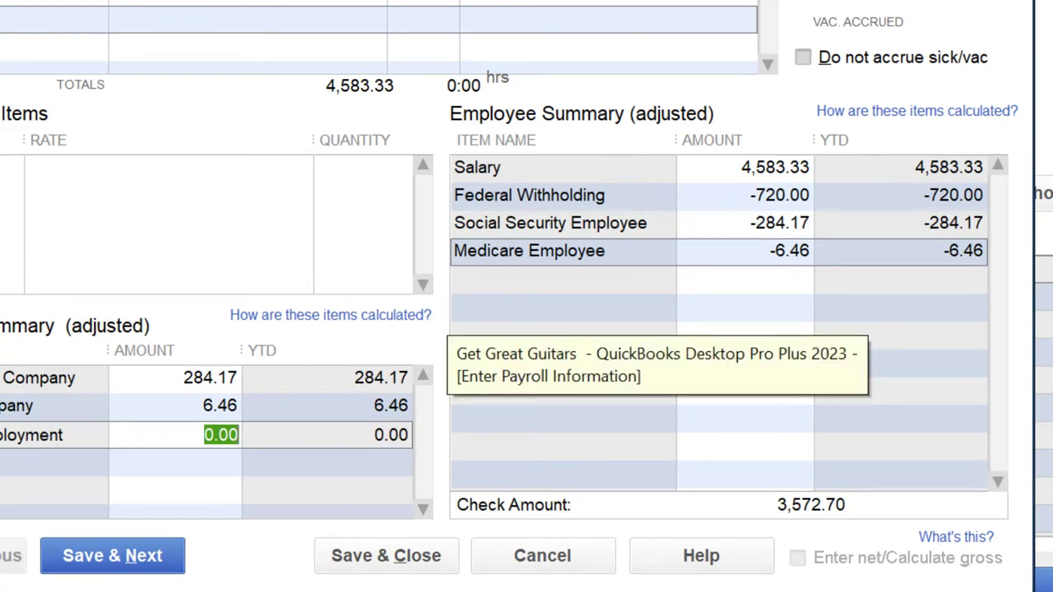
key(alt+Tab)
click(94, 336)
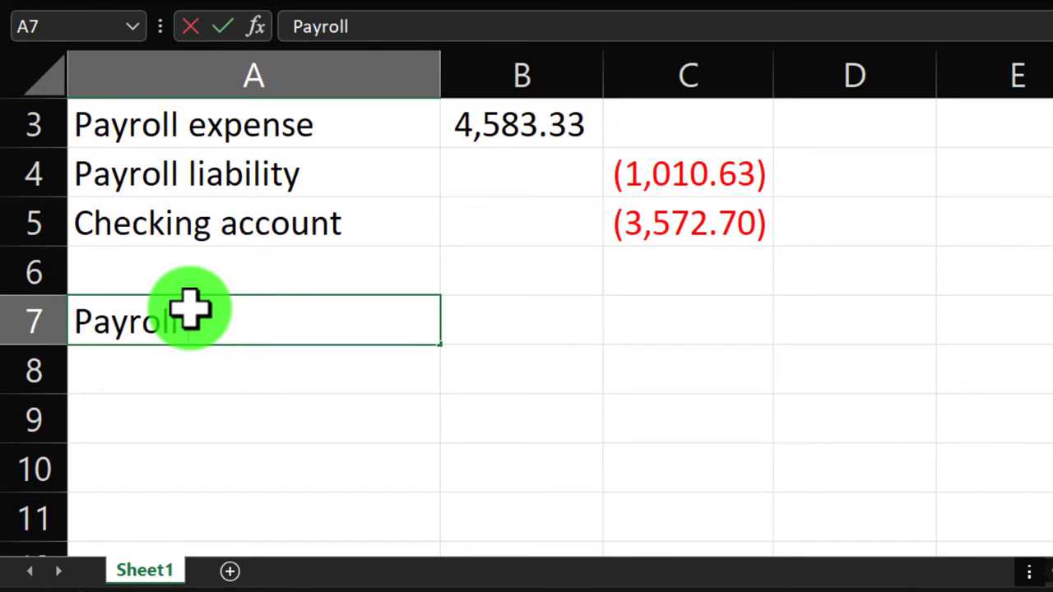
text(Payroll taxes)
key(Tab)
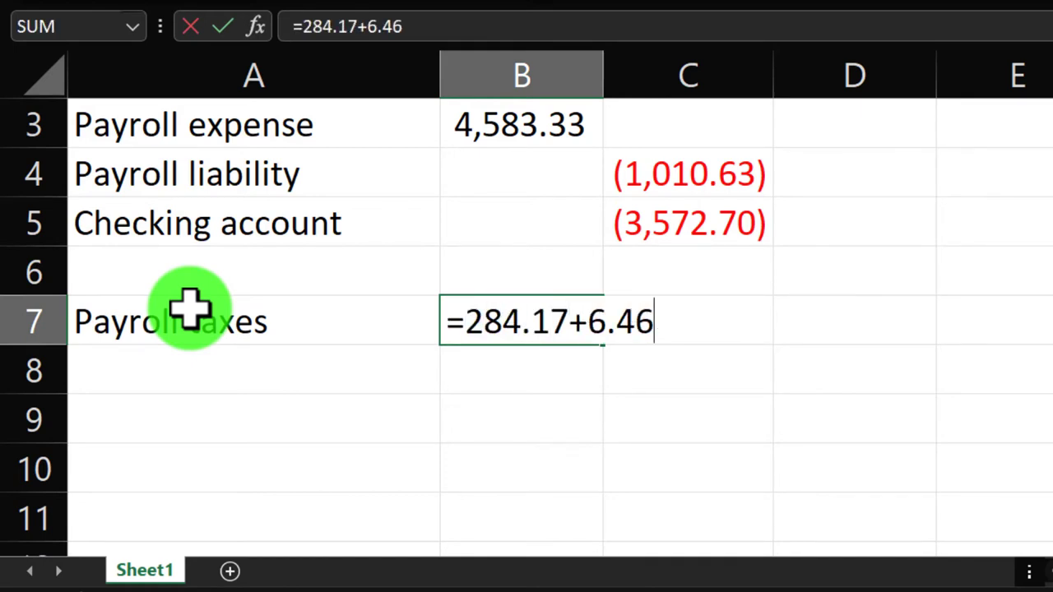
key(Return)
Step: Enter a formula in C8 that gives the negative of B7 as the credit for the payroll taxes entry
key(Right)
key(Right)
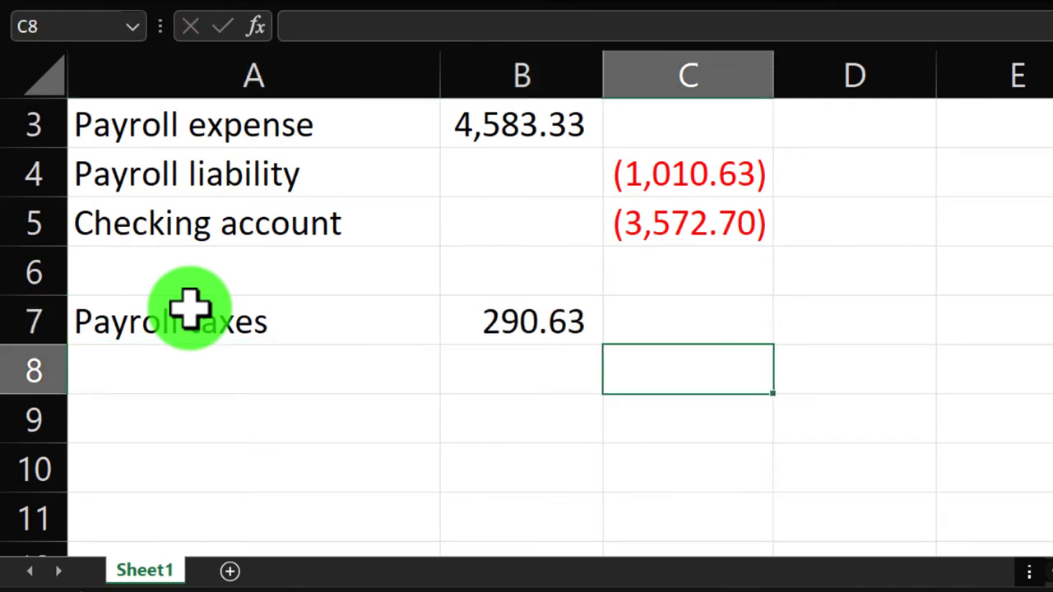
text(-)
key(Left)
key(Up)
key(Return)
Step: Change the A7 label to Payroll taxes expense and label A8 as Payroll liability by referencing cell A4
click(319, 319)
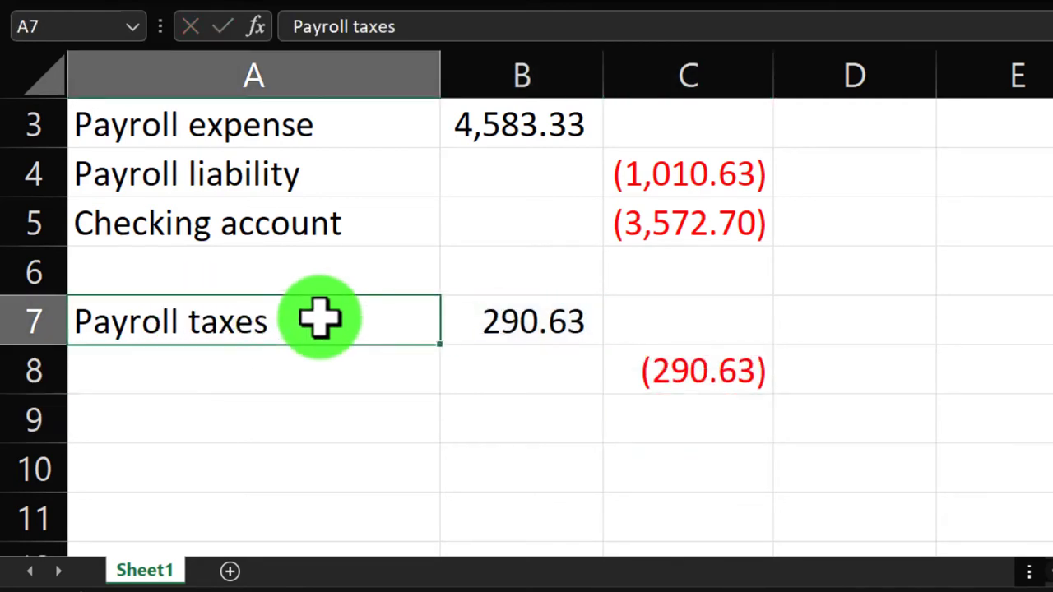
key(Return)
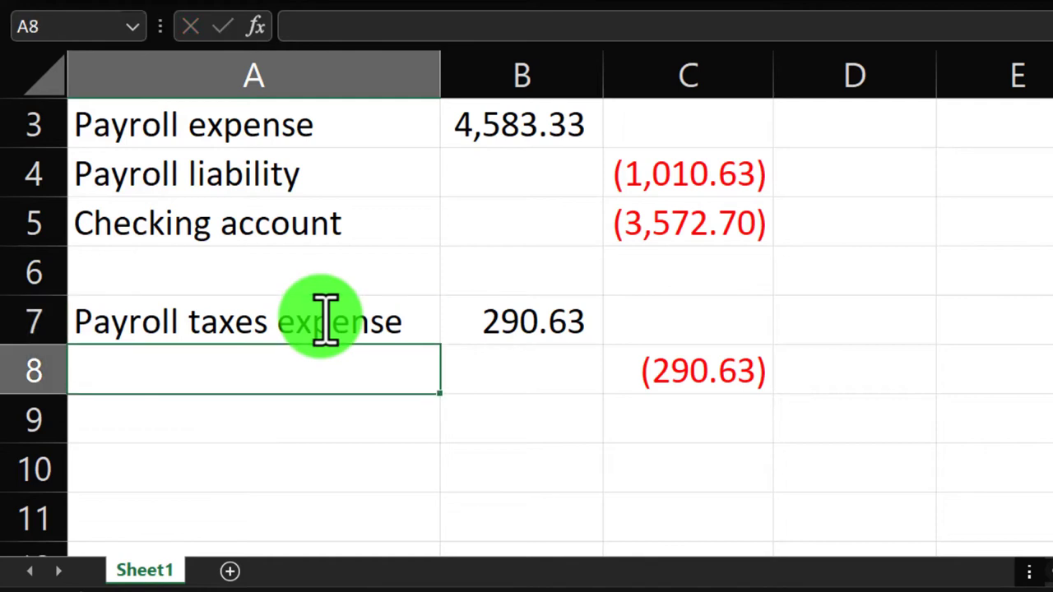
text(+)
key(Up)
key(Up)
key(Up)
key(Up)
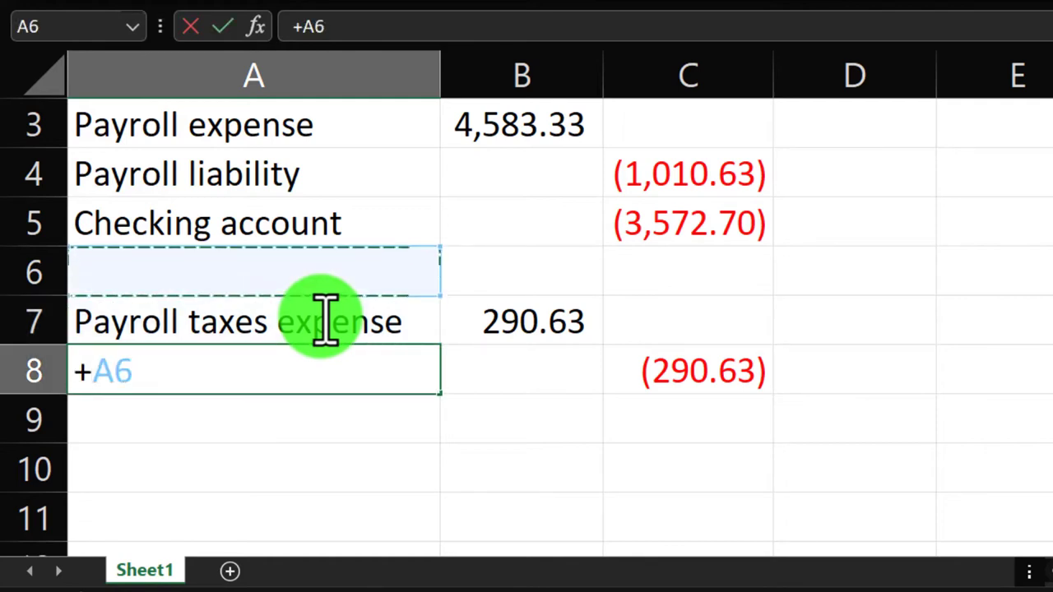
key(Tab)
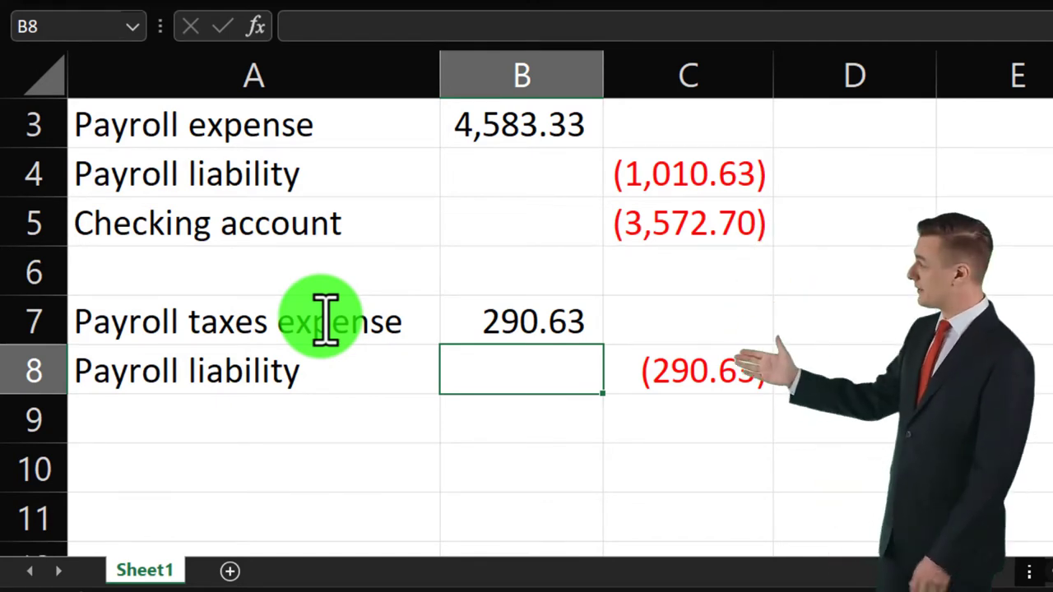
click(219, 174)
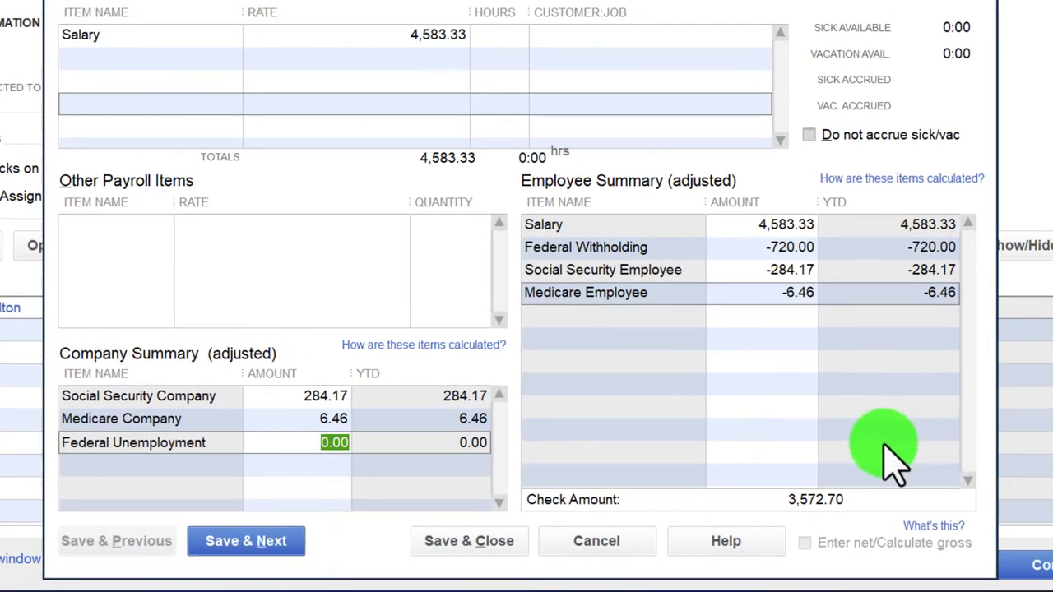
Step: Save the salaried employee's paycheck in QuickBooks and set the rate on the hourly employee's paycheck to 15.00
click(444, 542)
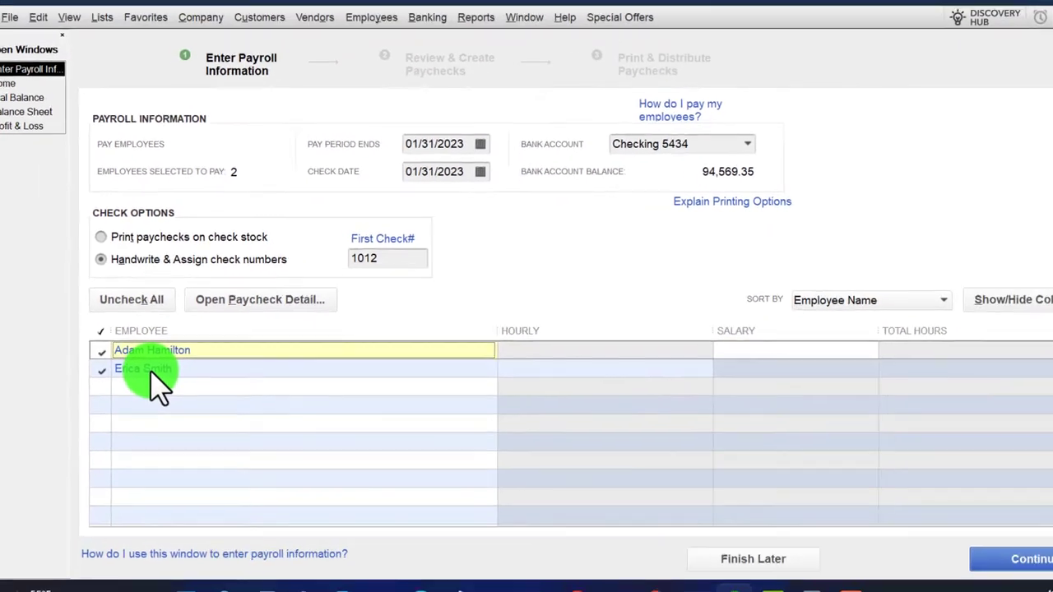
double_click(124, 469)
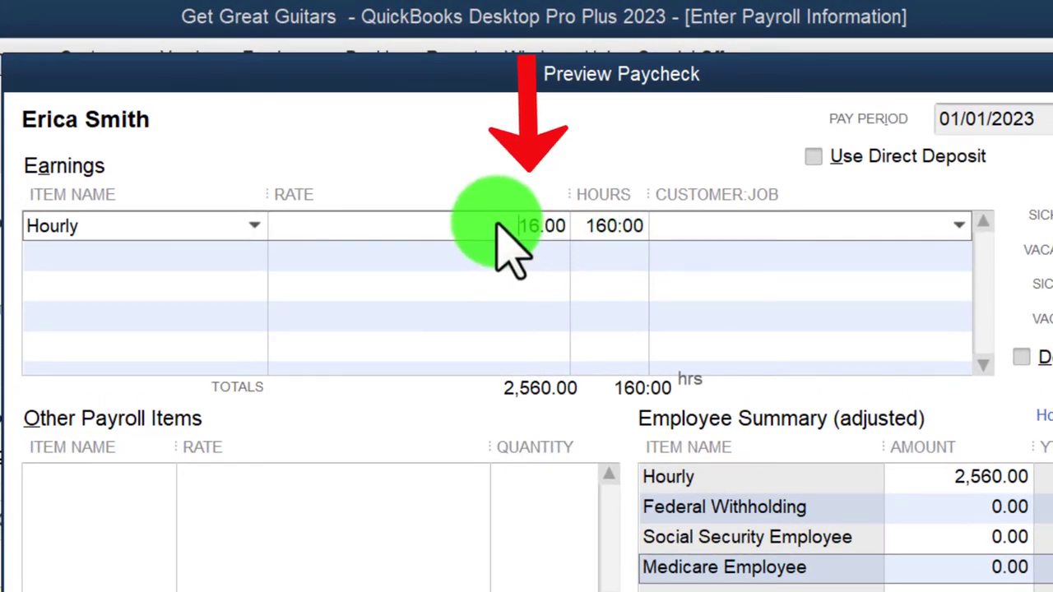
drag(498, 223, 585, 231)
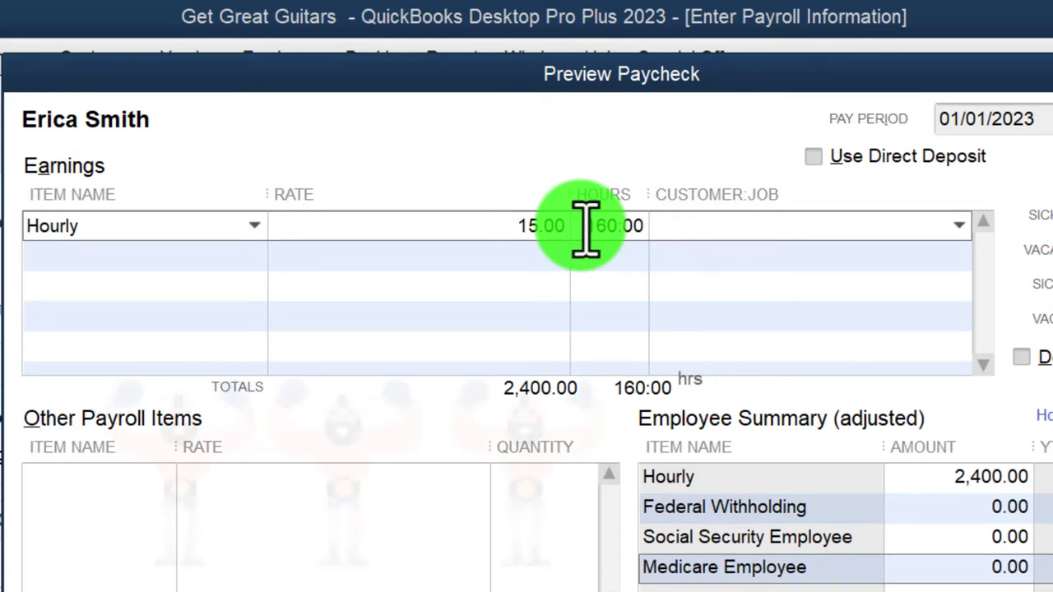
key(Tab)
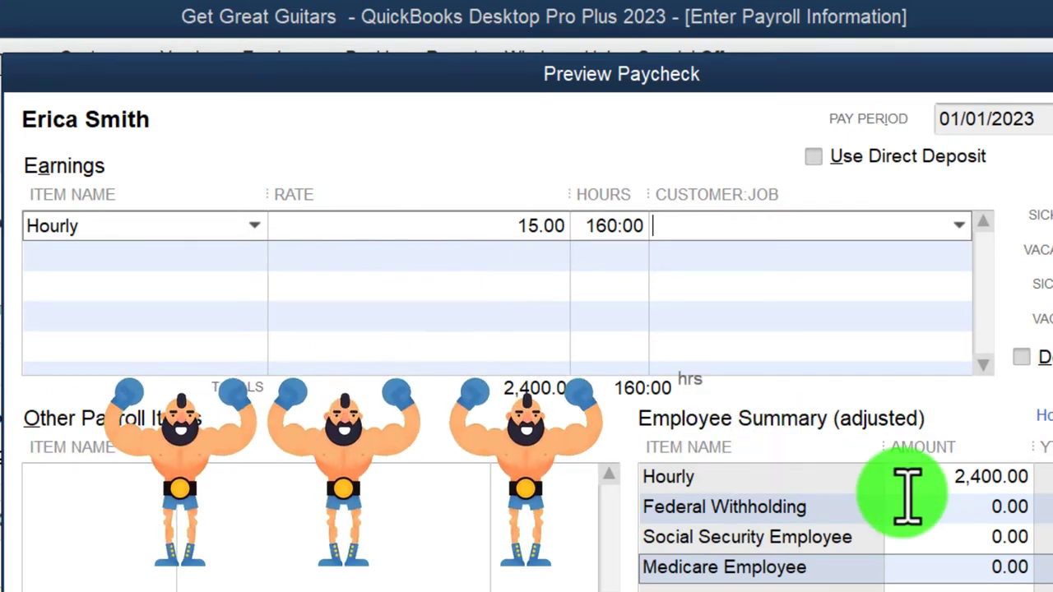
Step: Set the Federal Withholding amount on the hourly employee's paycheck to -360
click(978, 508)
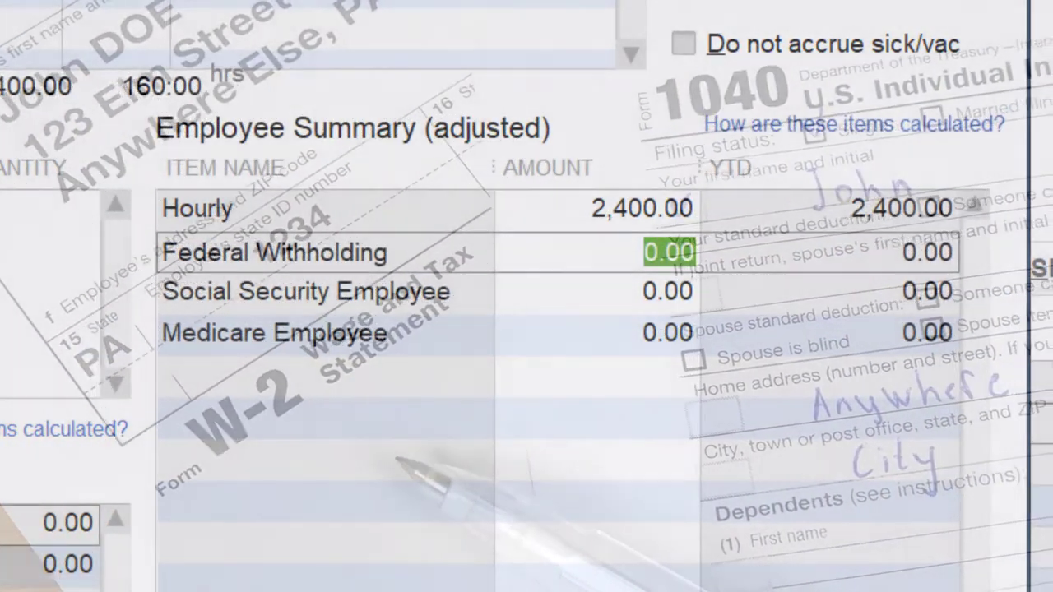
key(BackSpace)
text(-360)
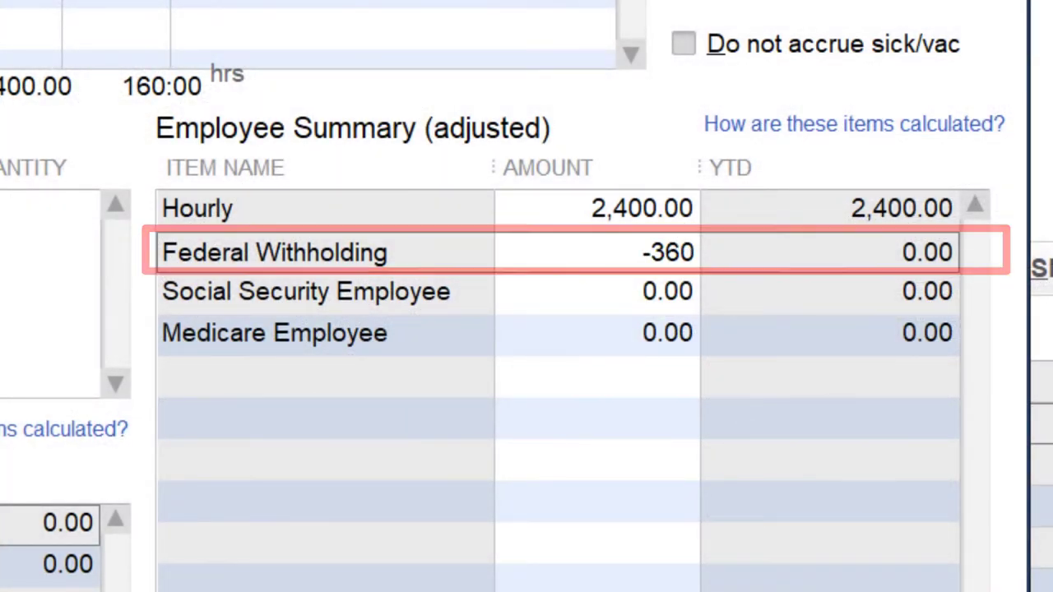
key(Tab)
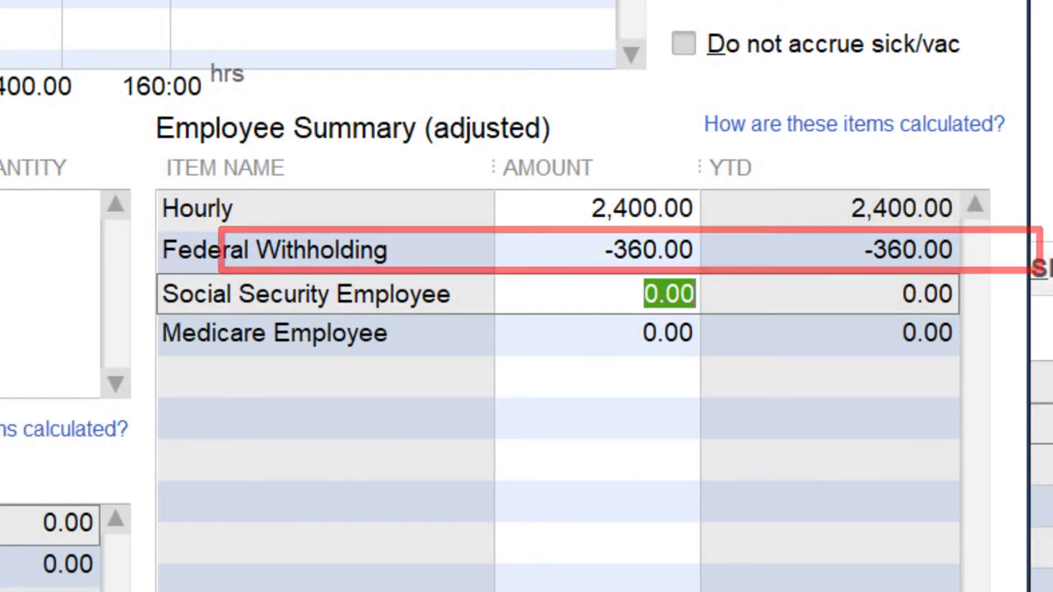
Step: Work out the Social Security tax on 2,400 with Calculator and set the Social Security Employee amount to -148.80
key(super+s)
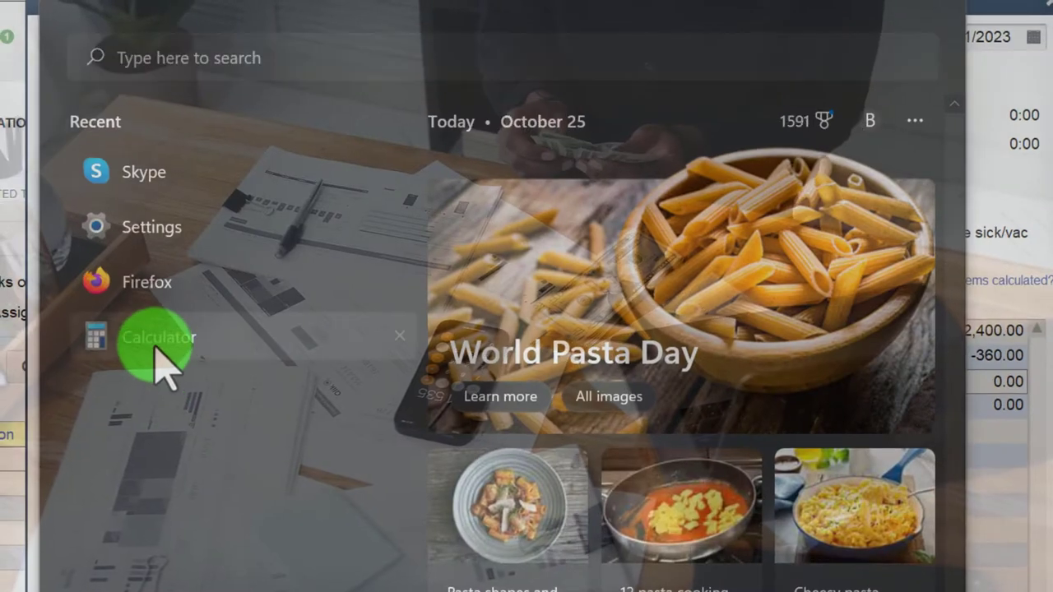
click(154, 345)
drag(132, 115, 57, 175)
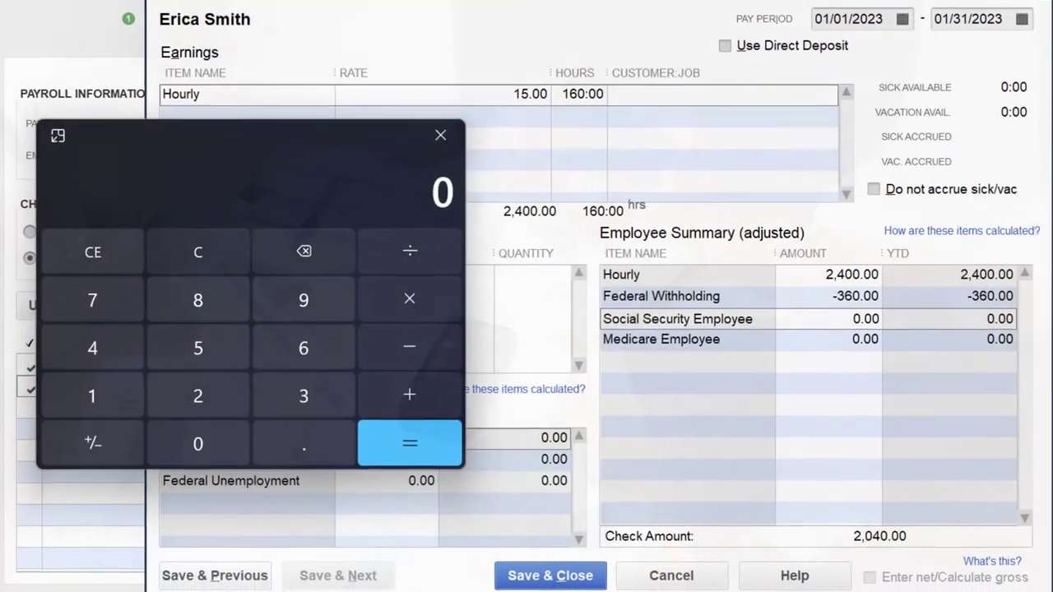
text(24)
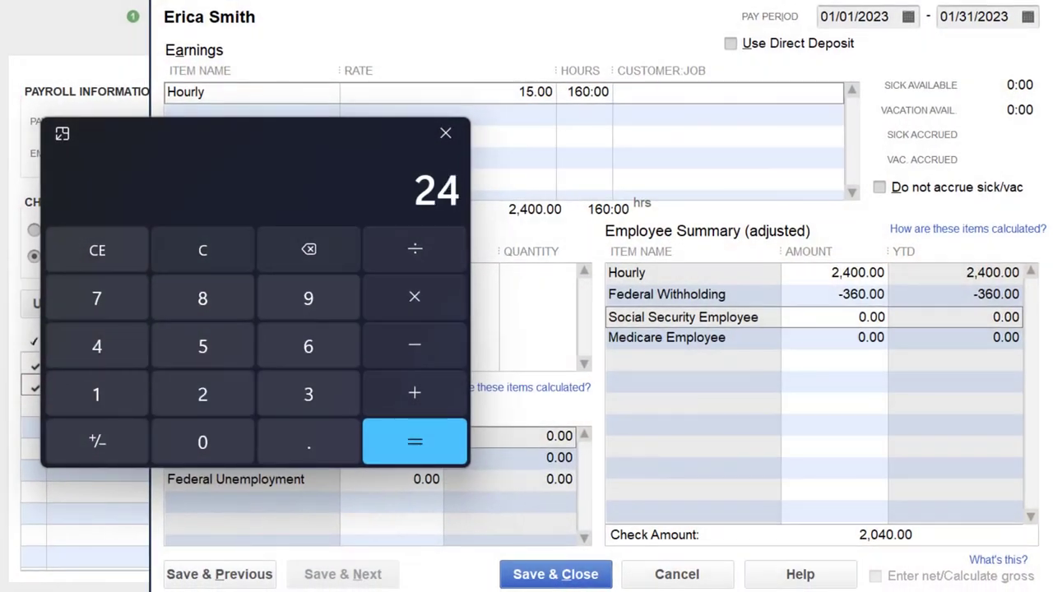
text(014)
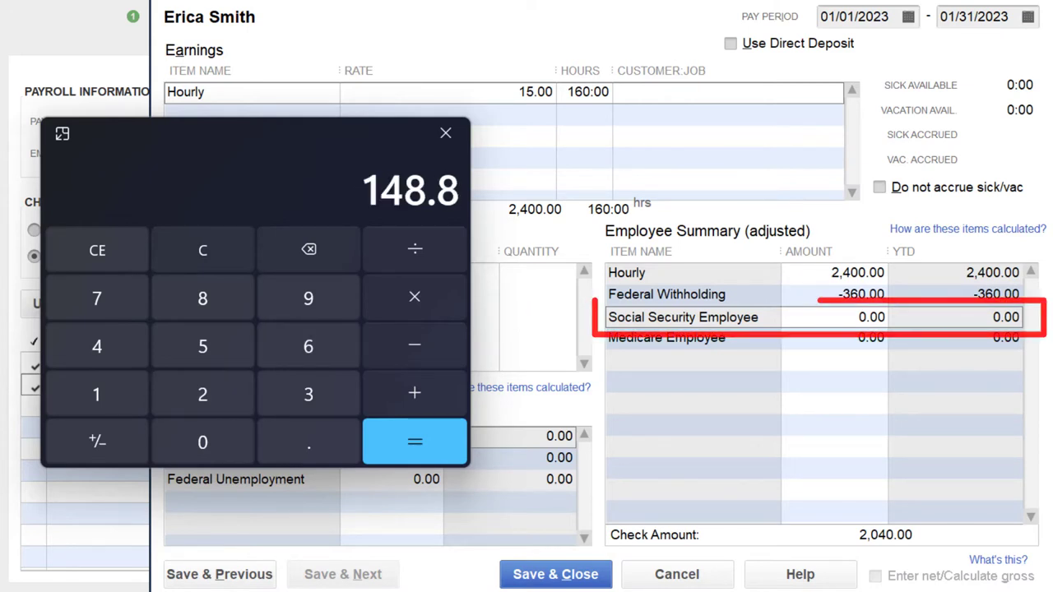
click(855, 316)
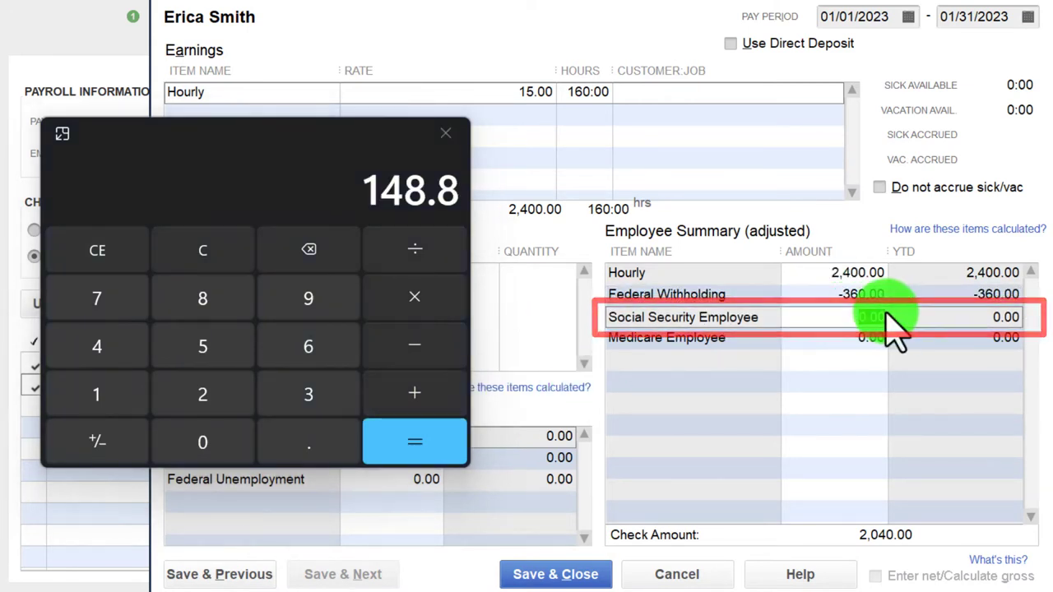
key(Tab)
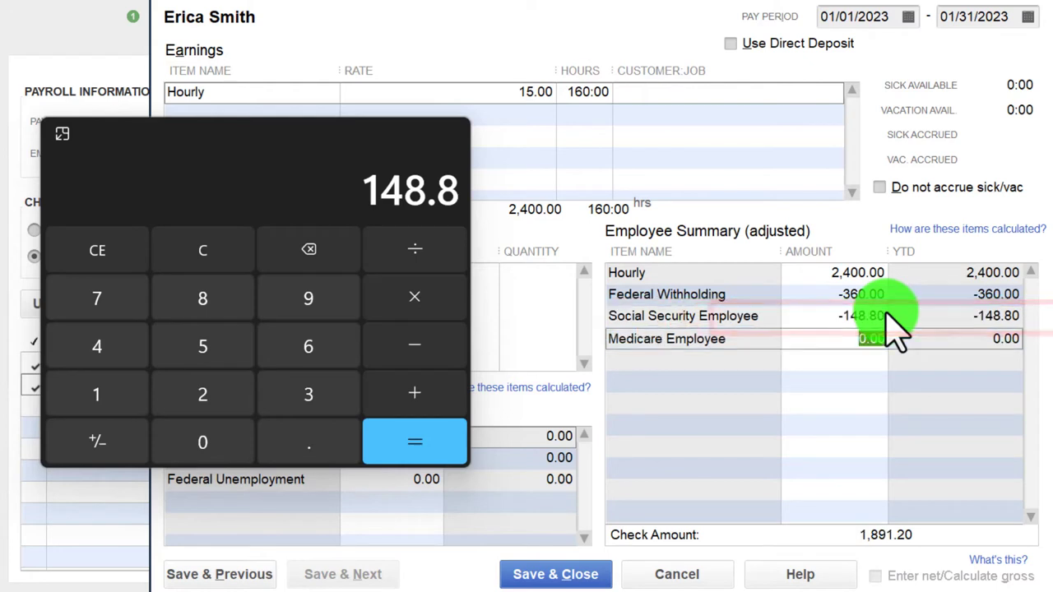
Step: Work out the Medicare tax on the hourly wages with Calculator and set the Medicare Employee amount to -34.80
click(216, 247)
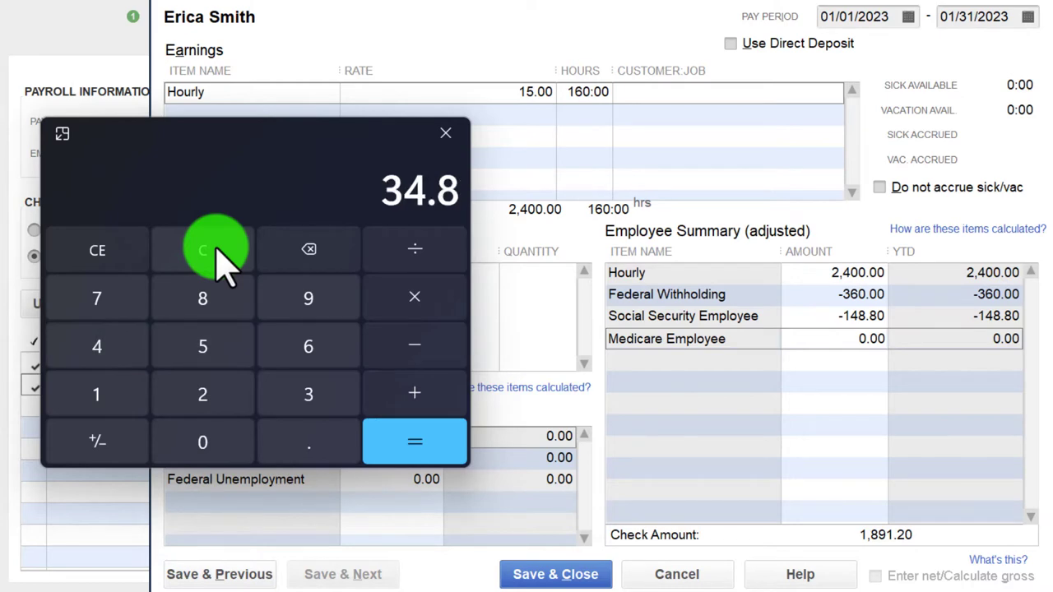
click(847, 338)
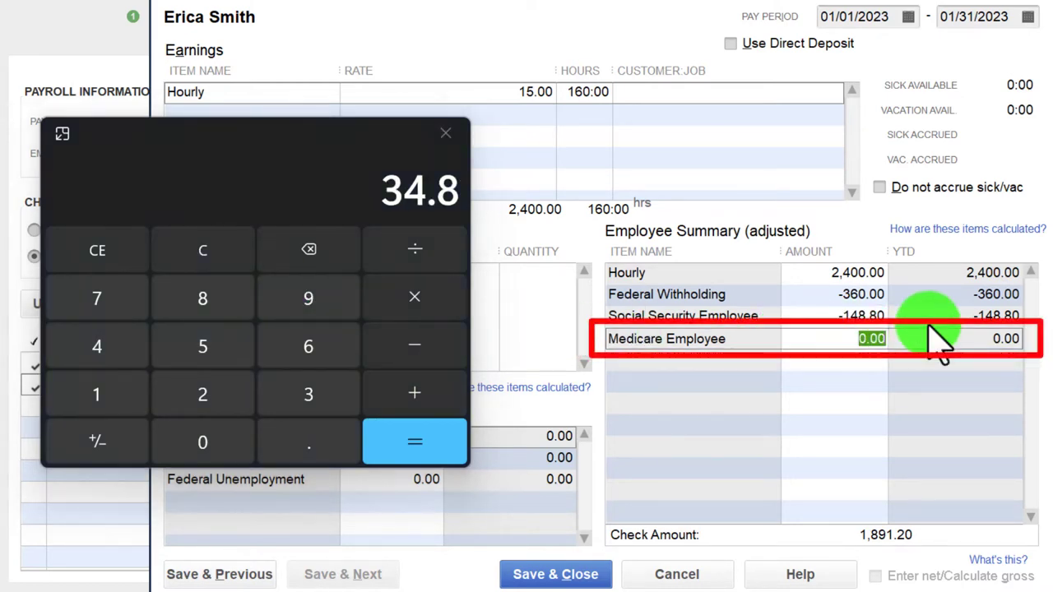
key(Tab)
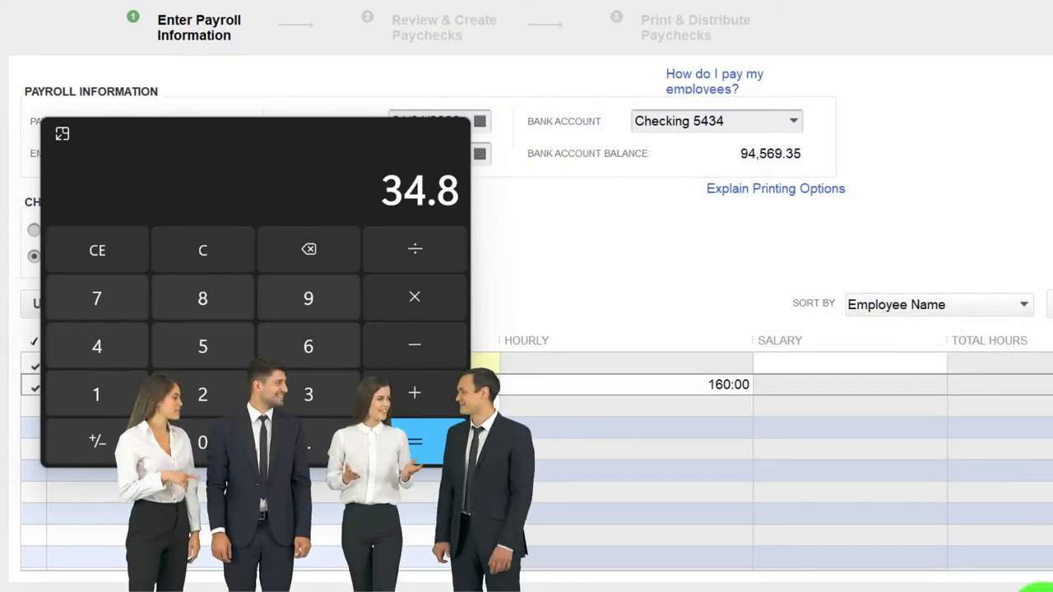
Step: Reopen the hourly employee's paycheck and set Social Security Company to 148.80 and Medicare Company to 34.80
drag(299, 141, 286, 3)
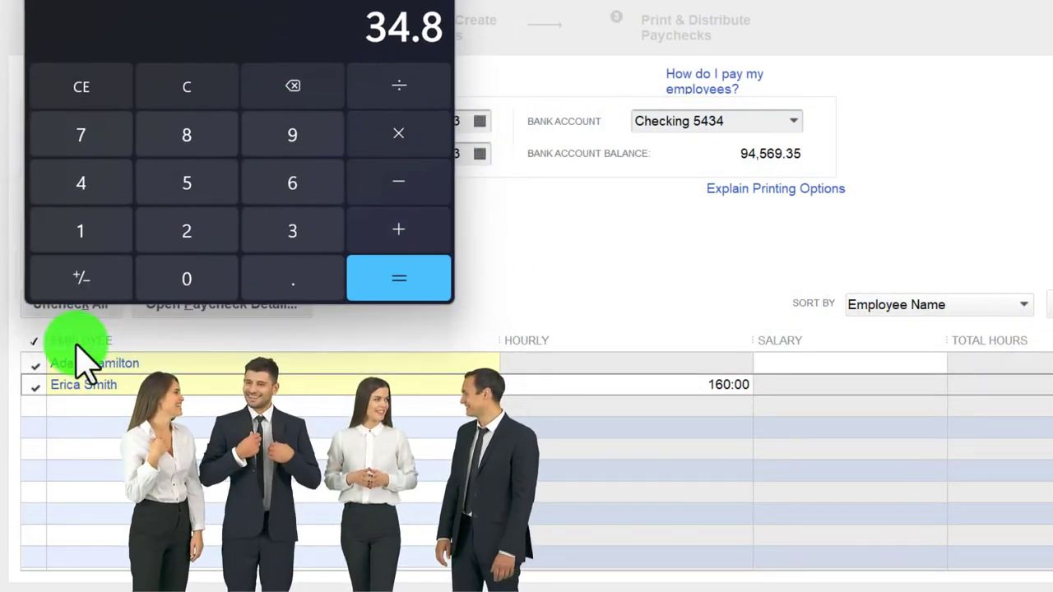
double_click(71, 384)
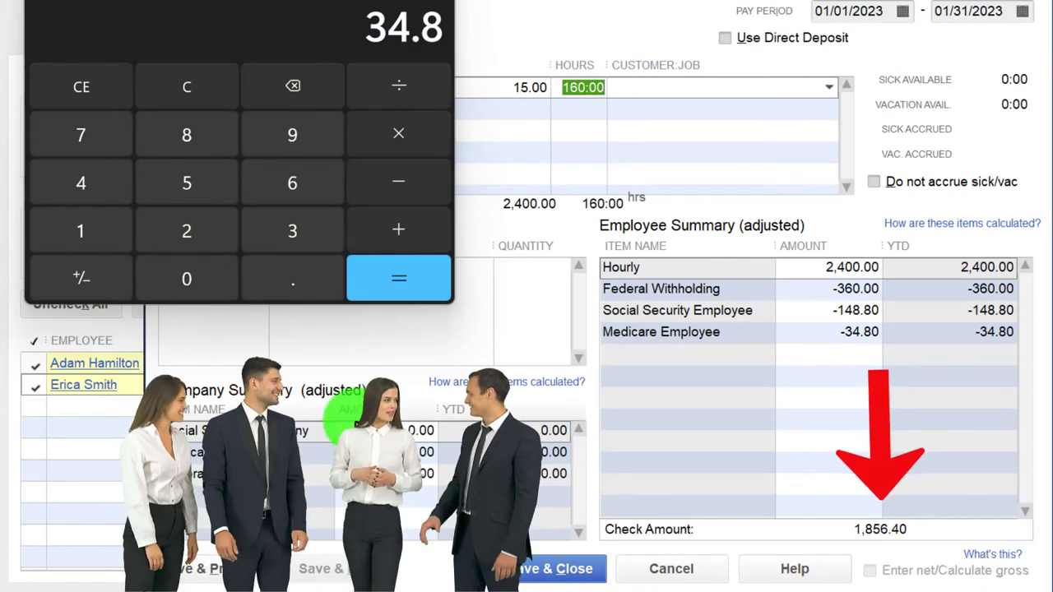
click(421, 431)
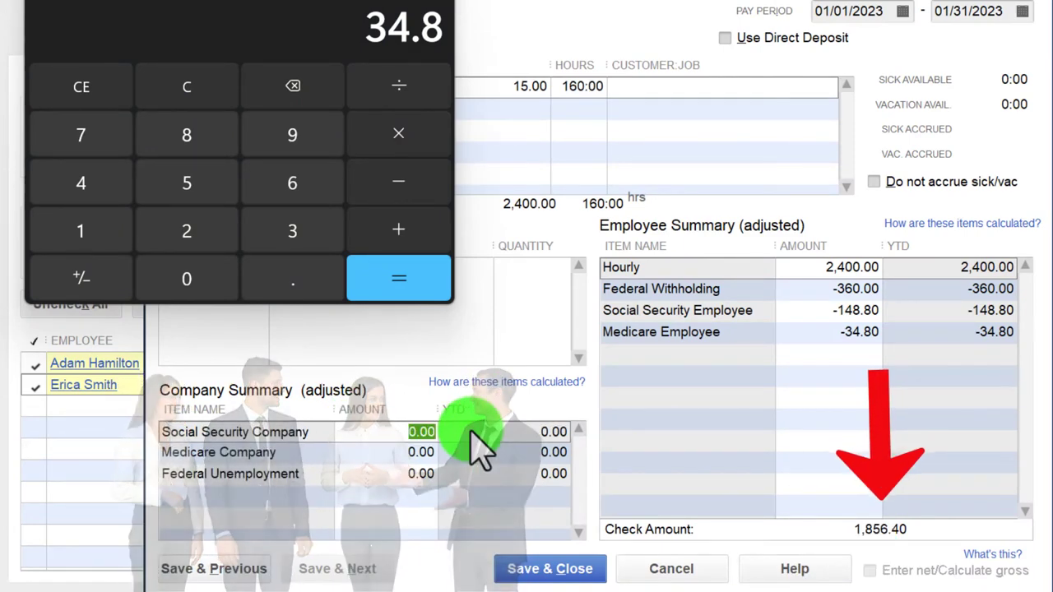
text(148.8)
key(Tab)
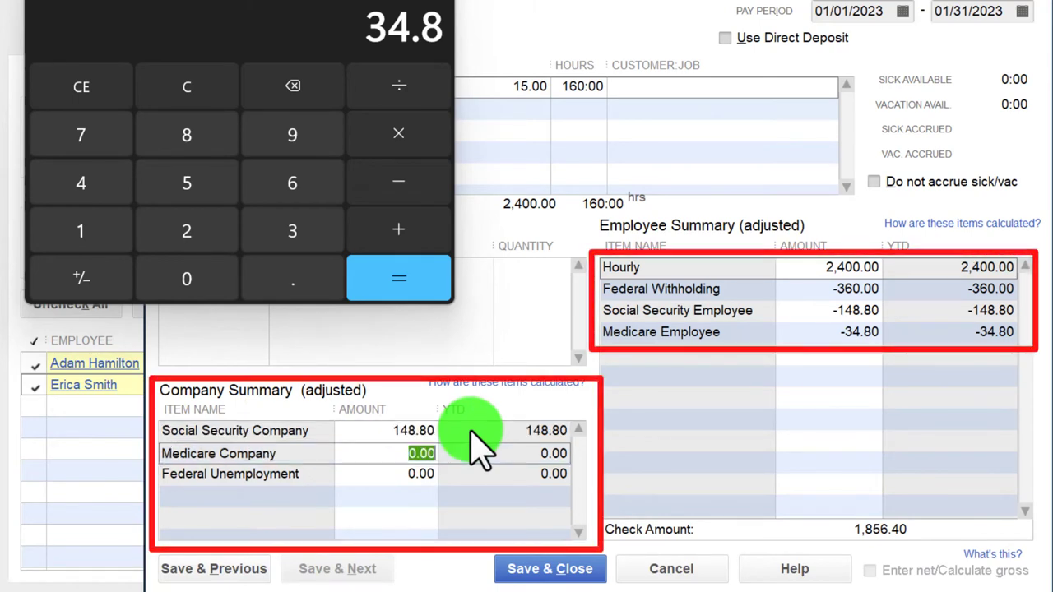
text(34.8)
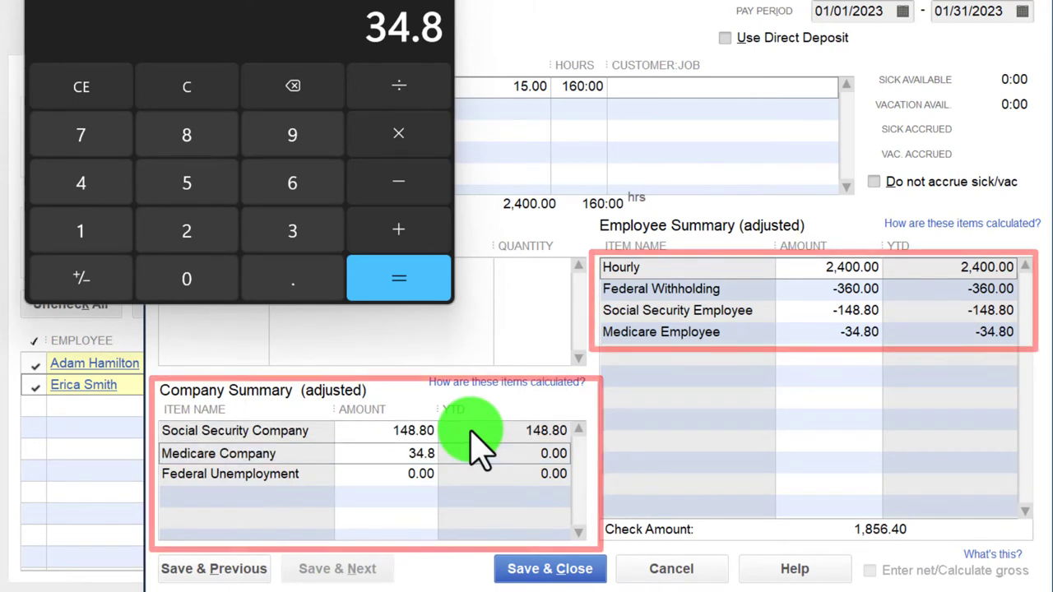
key(Tab)
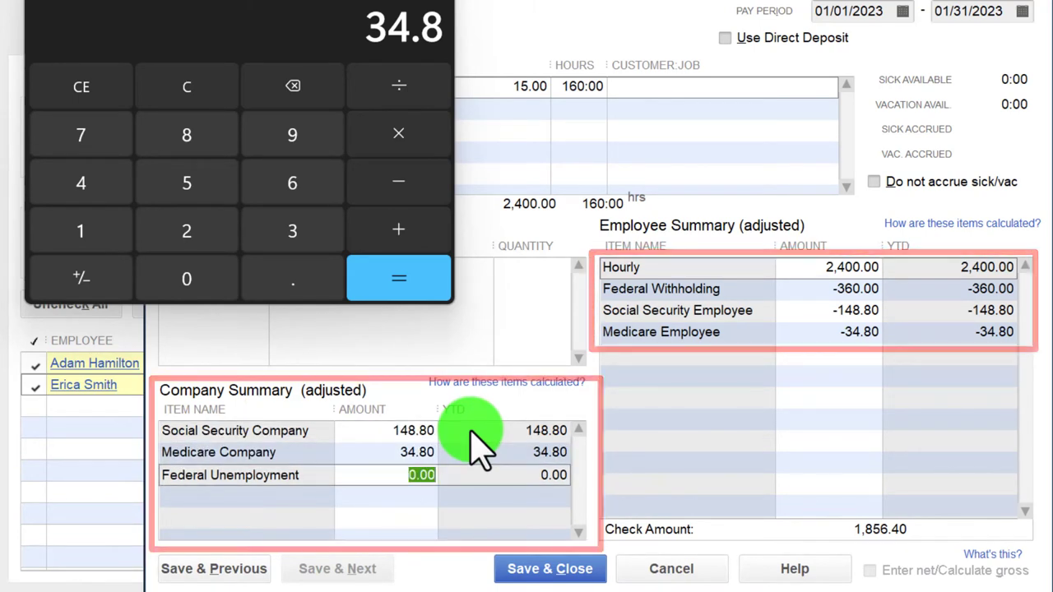
Step: Move Calculator clear of the hourly employee's paycheck, and save and close the paycheck
drag(220, 6, 1052, 124)
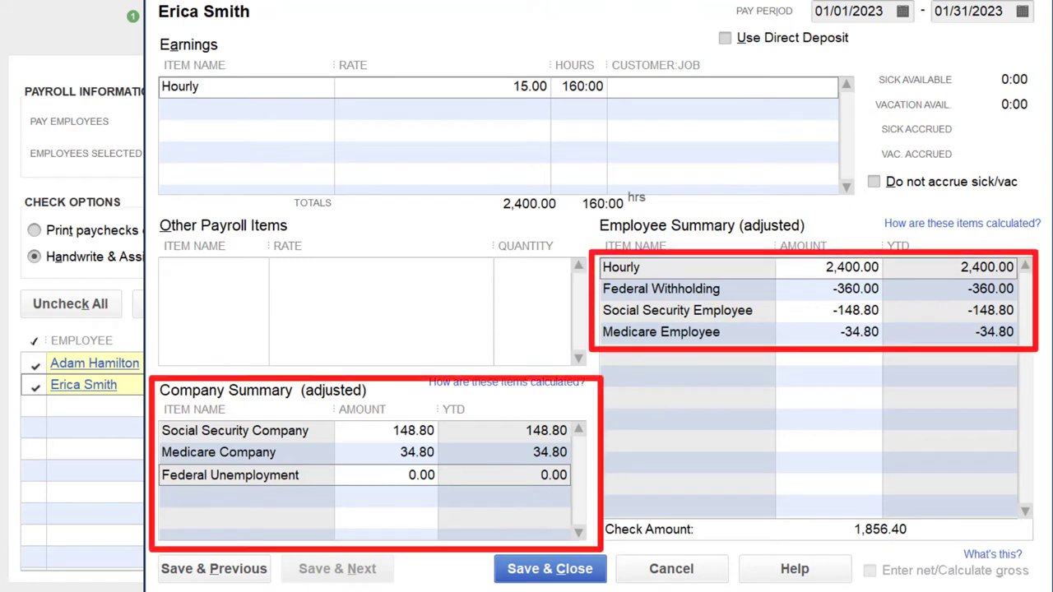
click(565, 571)
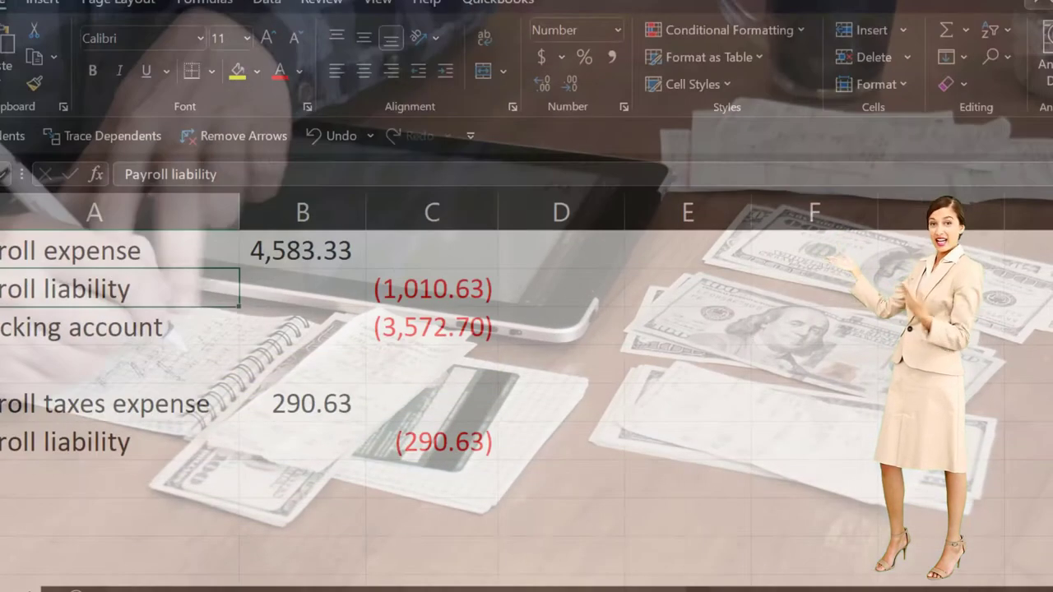
Step: Switch to Excel and review the journal entry for payroll expense, payroll liability and checking account in A3:C5
click(159, 526)
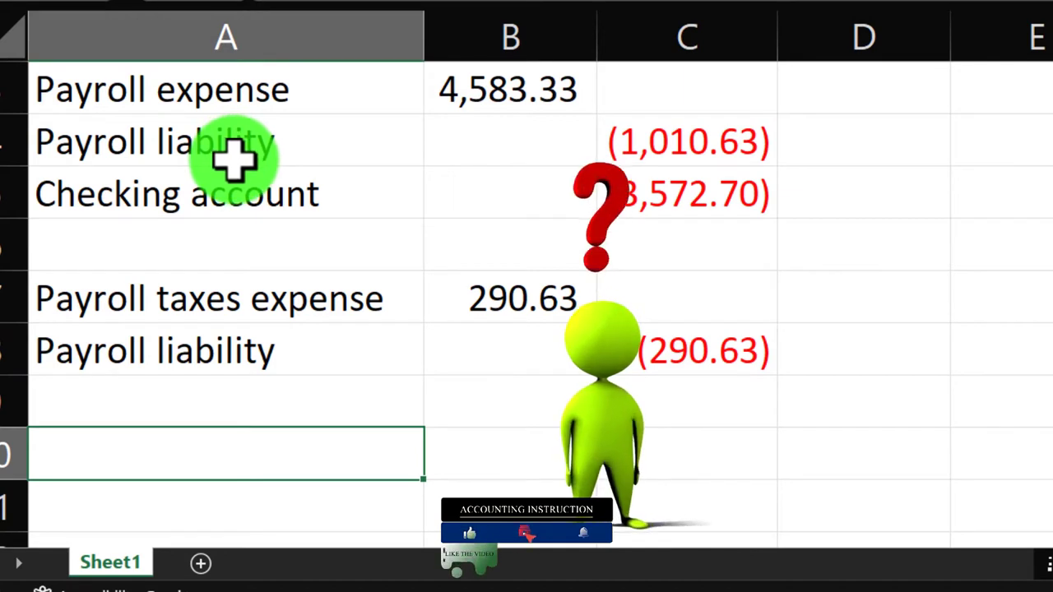
drag(182, 92, 621, 191)
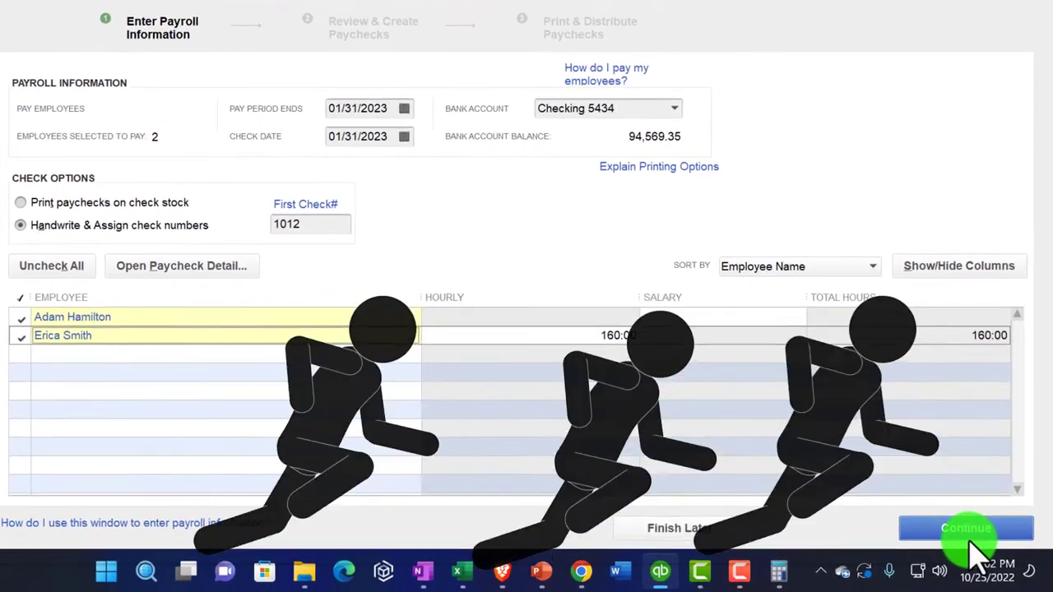
Step: Switch to QuickBooks, proceed to the paycheck review and create the January paychecks for both employees
click(971, 531)
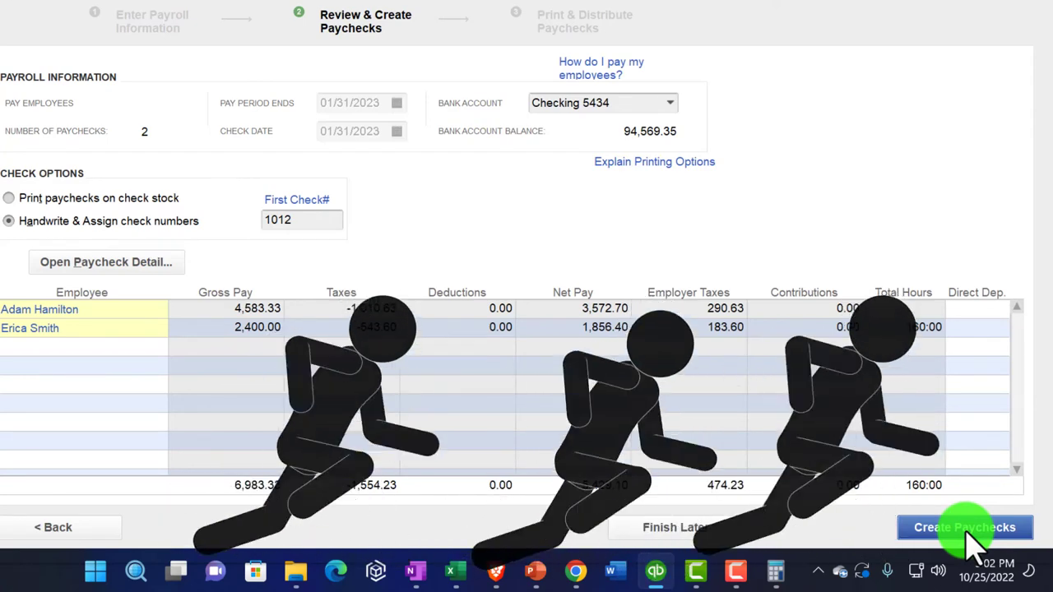
click(968, 529)
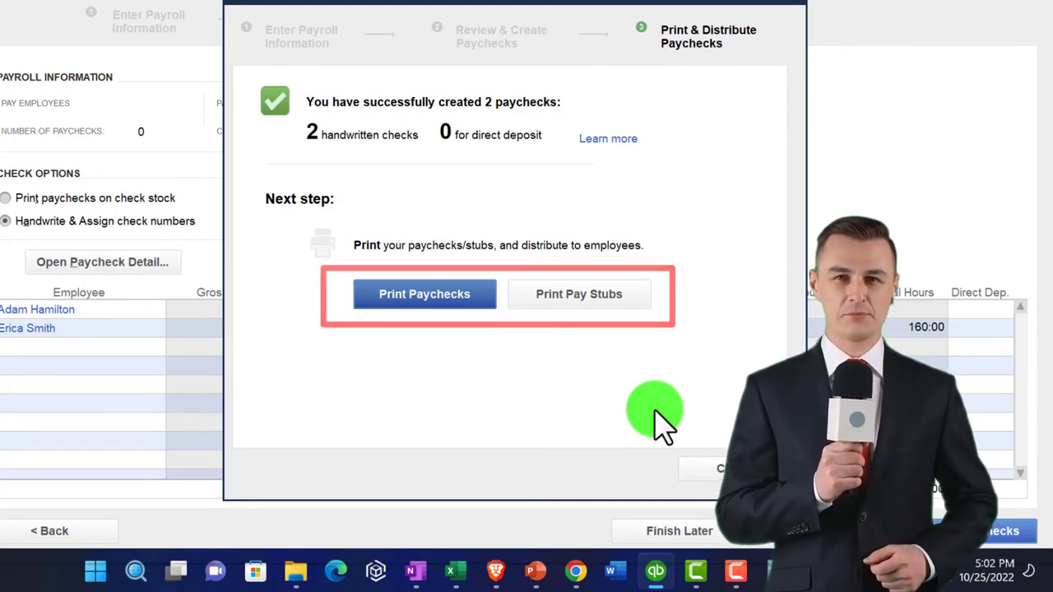
Step: Preview the pay stubs for both employees dated 01/31/2023, examine the salaried employee's stub, and close the preview
click(605, 299)
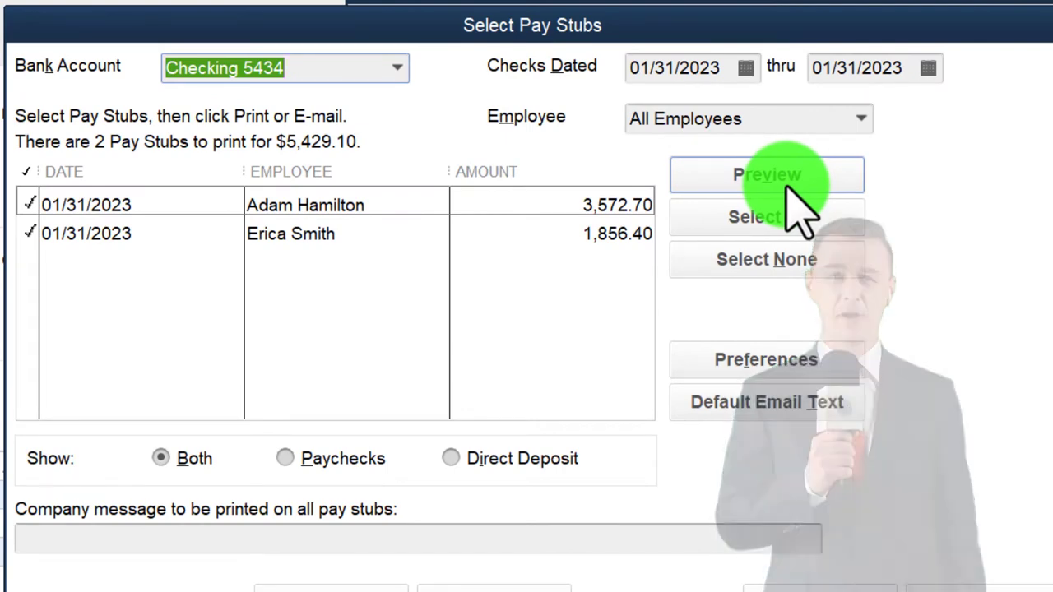
click(788, 187)
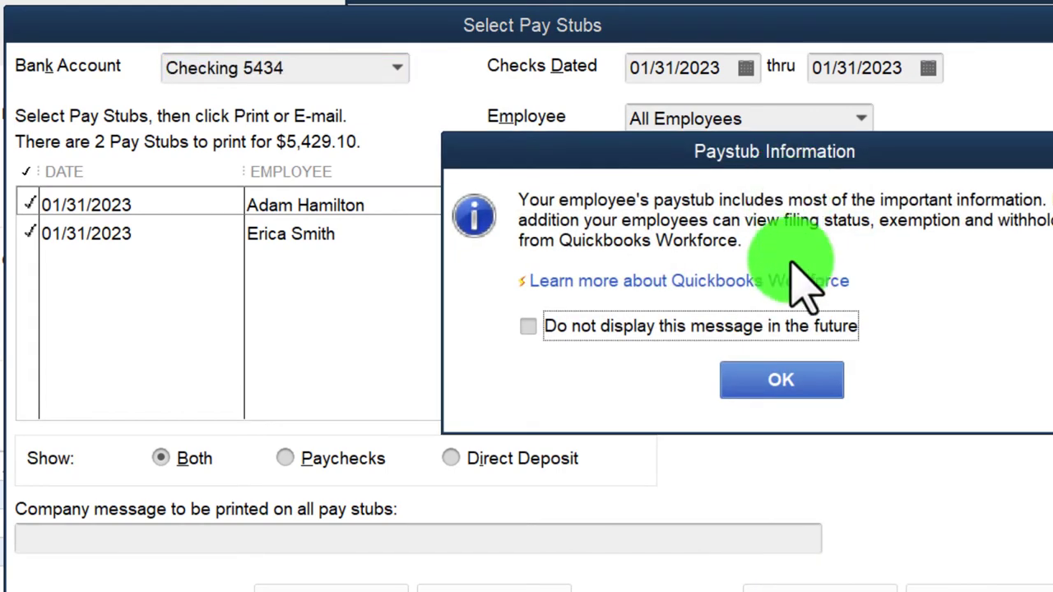
click(780, 380)
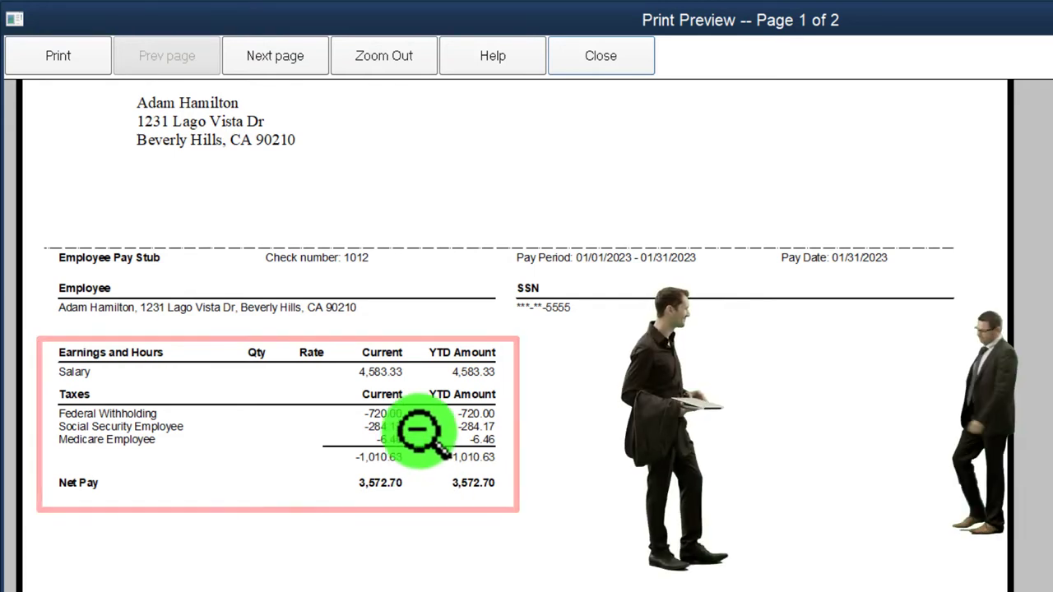
click(416, 383)
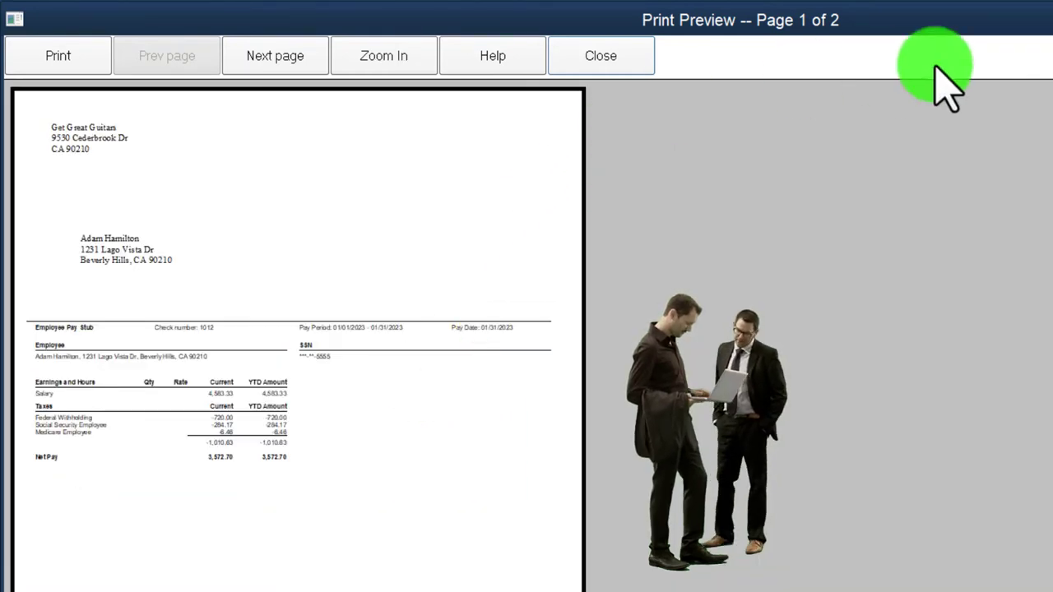
click(601, 55)
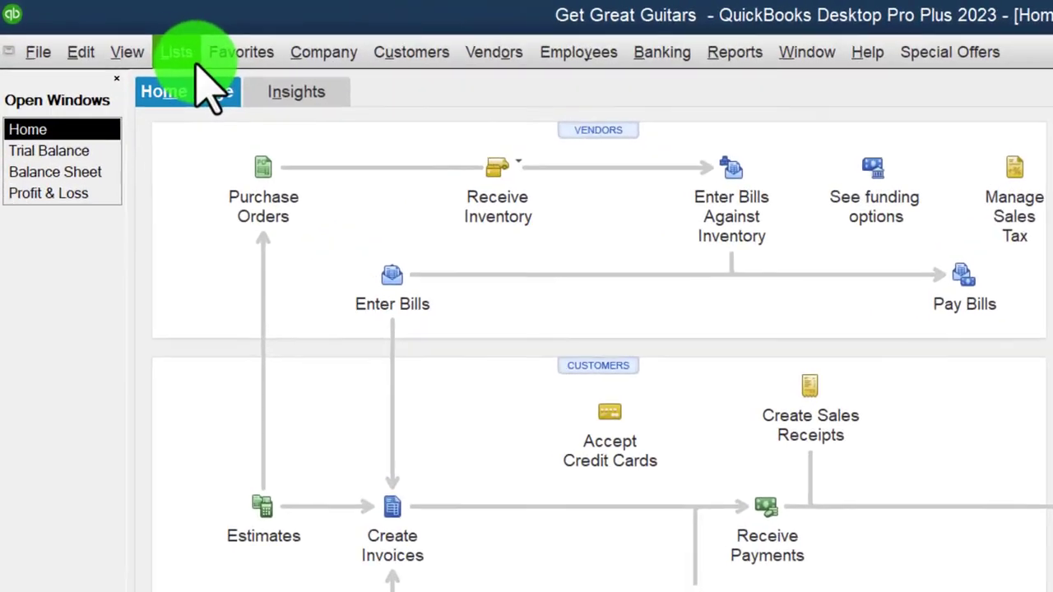
Step: Open the Checking 5434 register from the Chart of Accounts
click(109, 32)
click(329, 128)
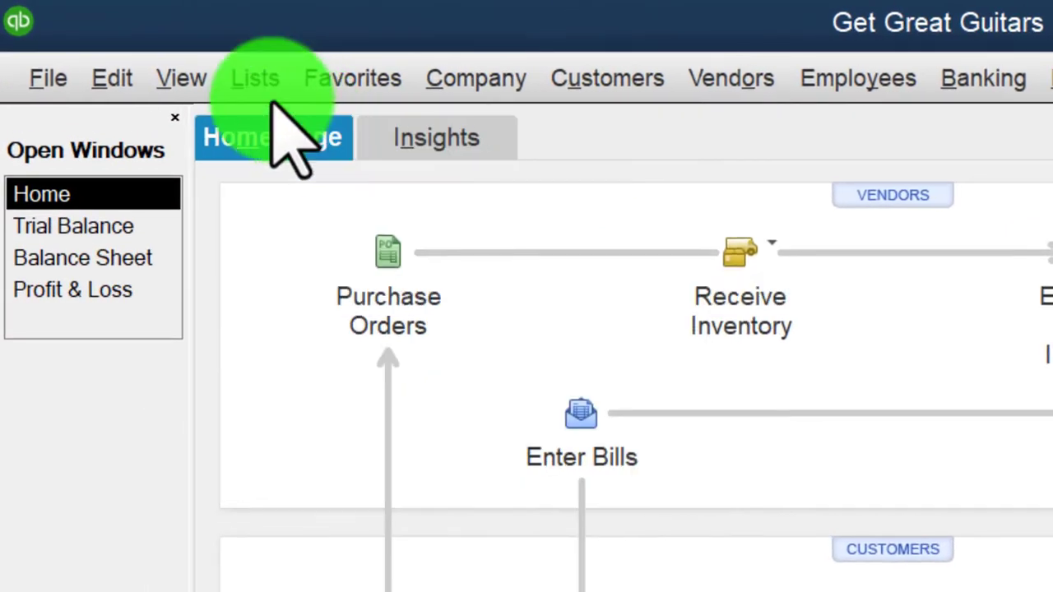
double_click(335, 296)
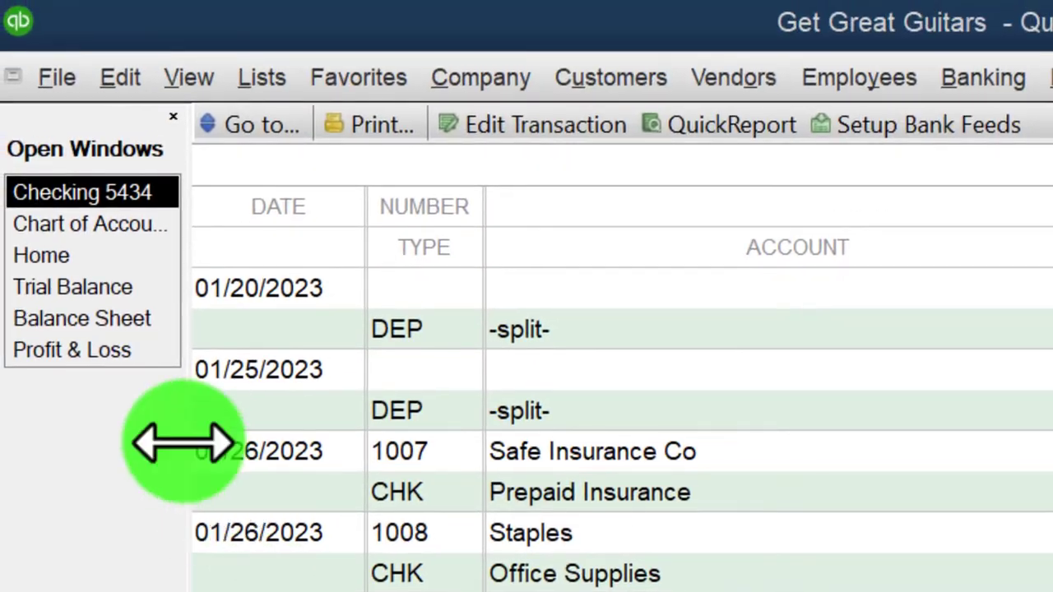
Step: Drill down from Checking 5434 on the Balance Sheet to paycheck 1012's detail and compare it with the Excel checking account entry
click(87, 321)
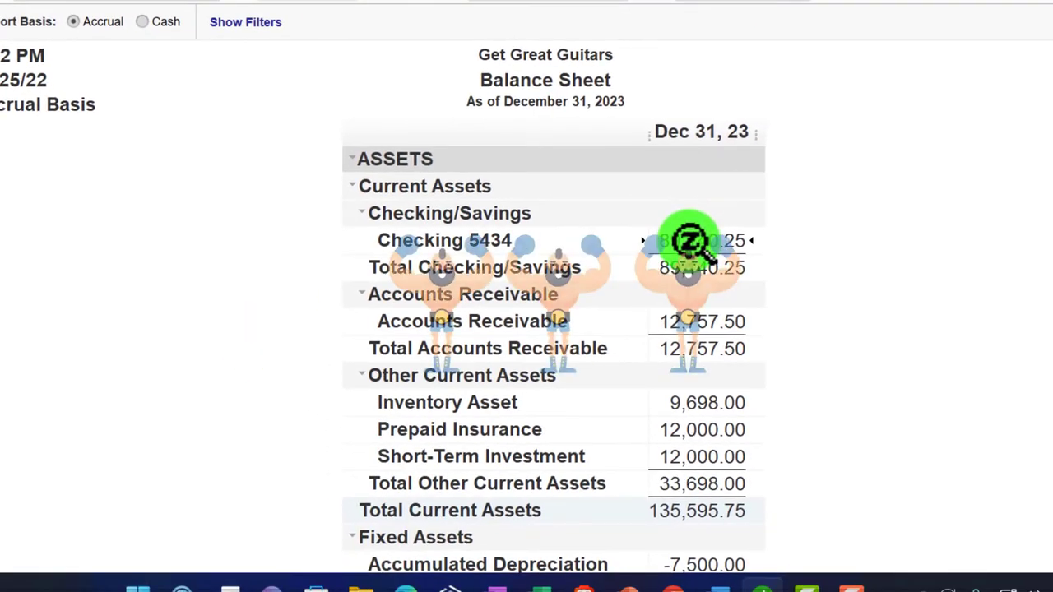
double_click(689, 240)
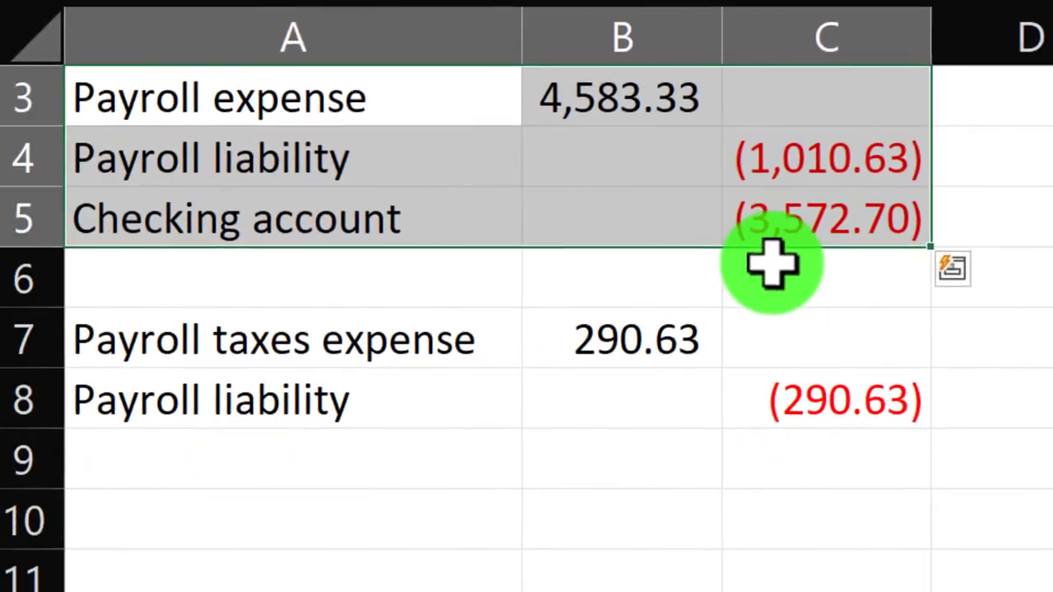
click(831, 232)
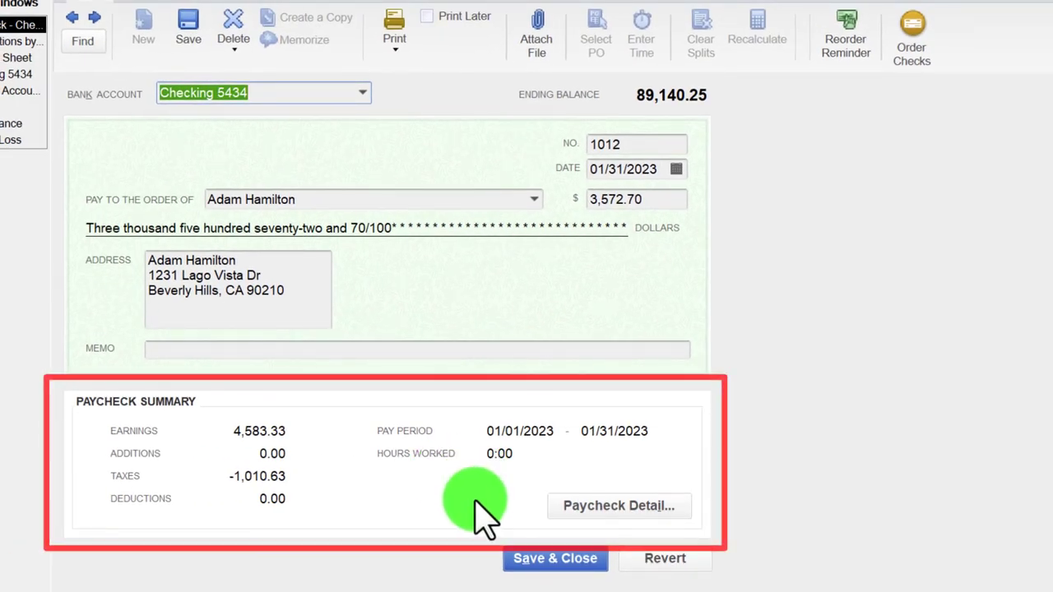
click(569, 505)
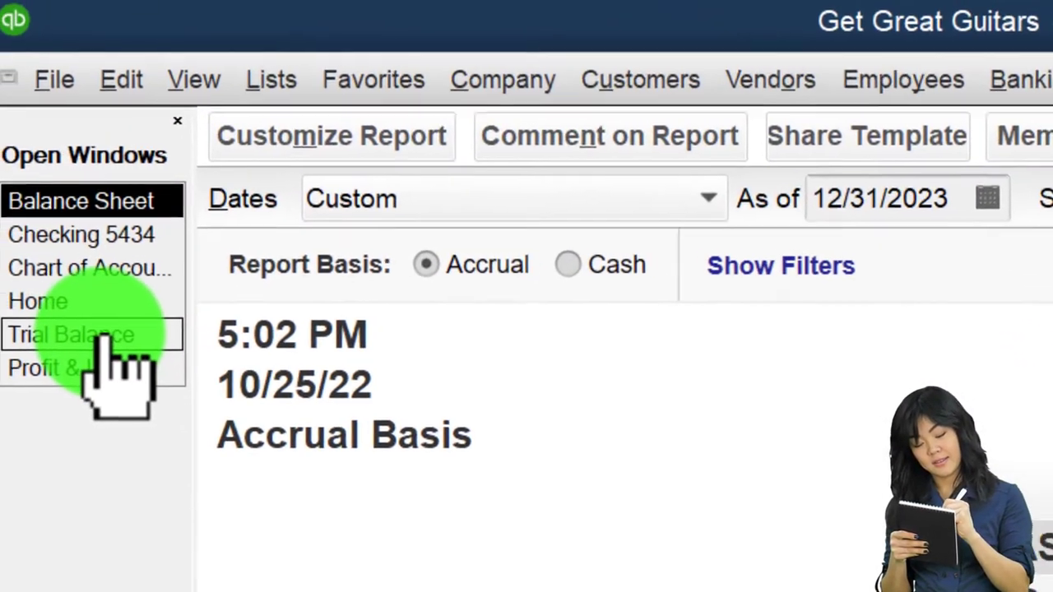
Step: Drill down from Payroll Expenses on the Profit & Loss report to the hourly employee's paycheck 1013 and its detail
click(94, 370)
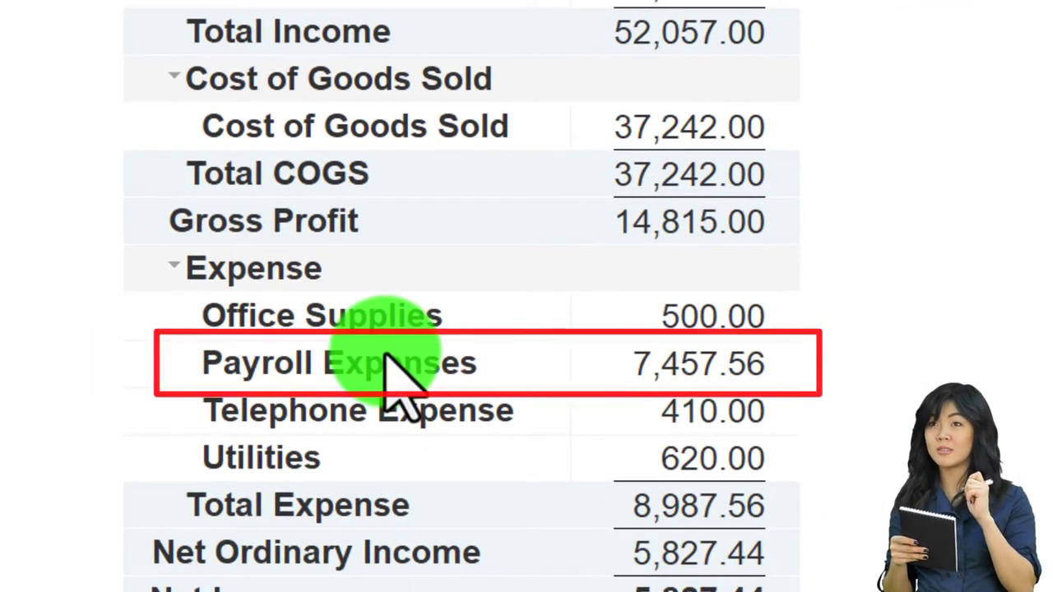
double_click(695, 362)
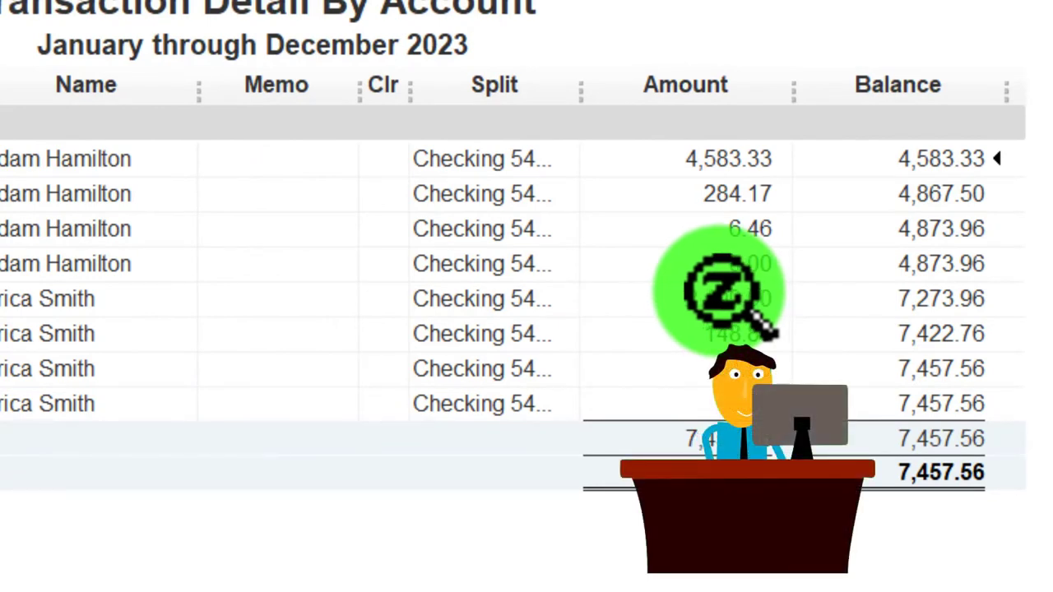
double_click(722, 294)
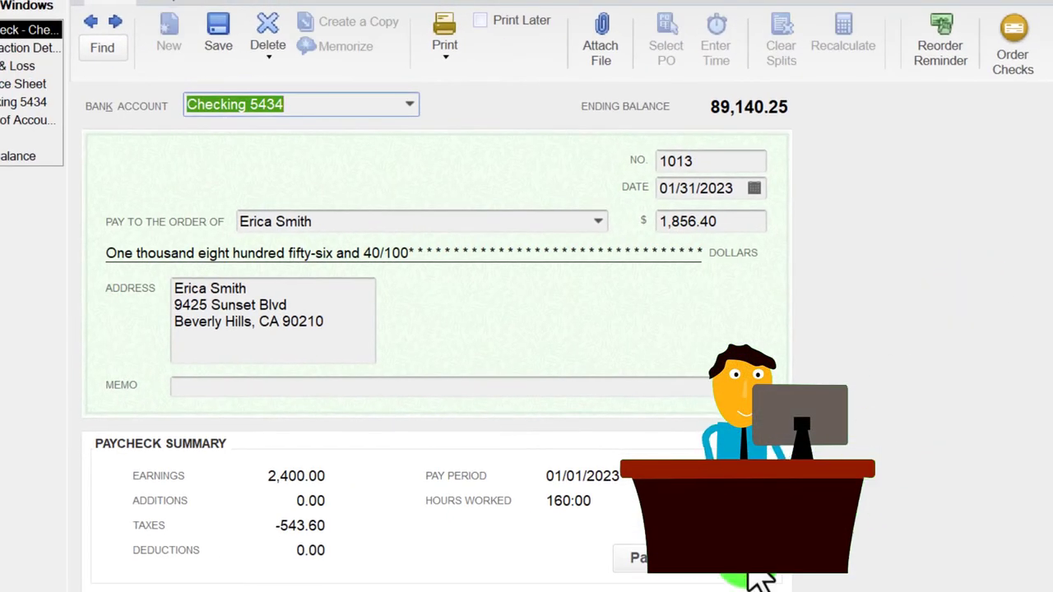
click(552, 549)
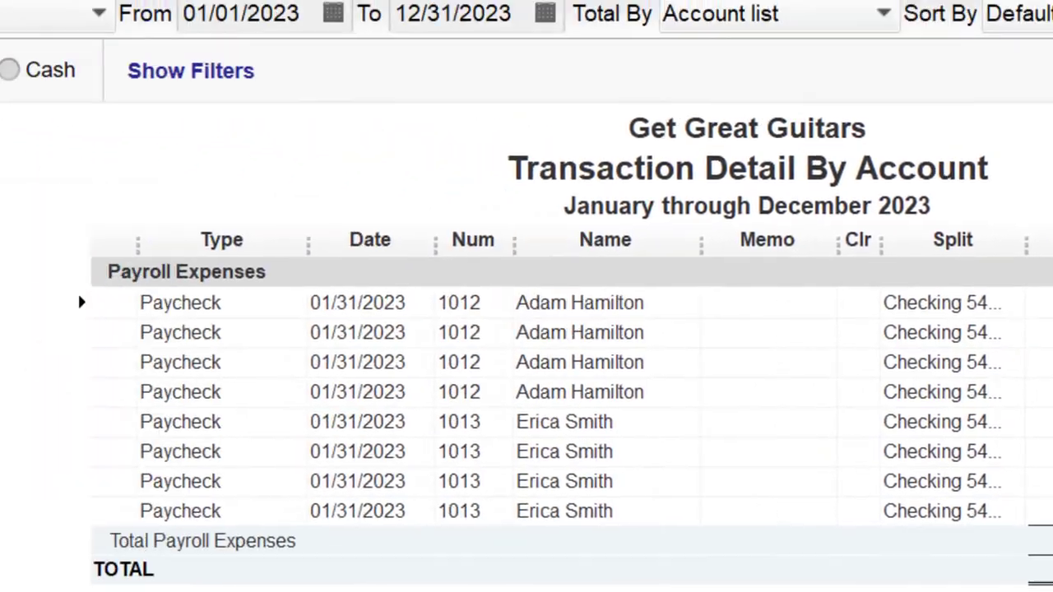
Step: View the salaried employee's paycheck detail from the Payroll Expenses transactions, and close the paycheck and the transaction report
key(Return)
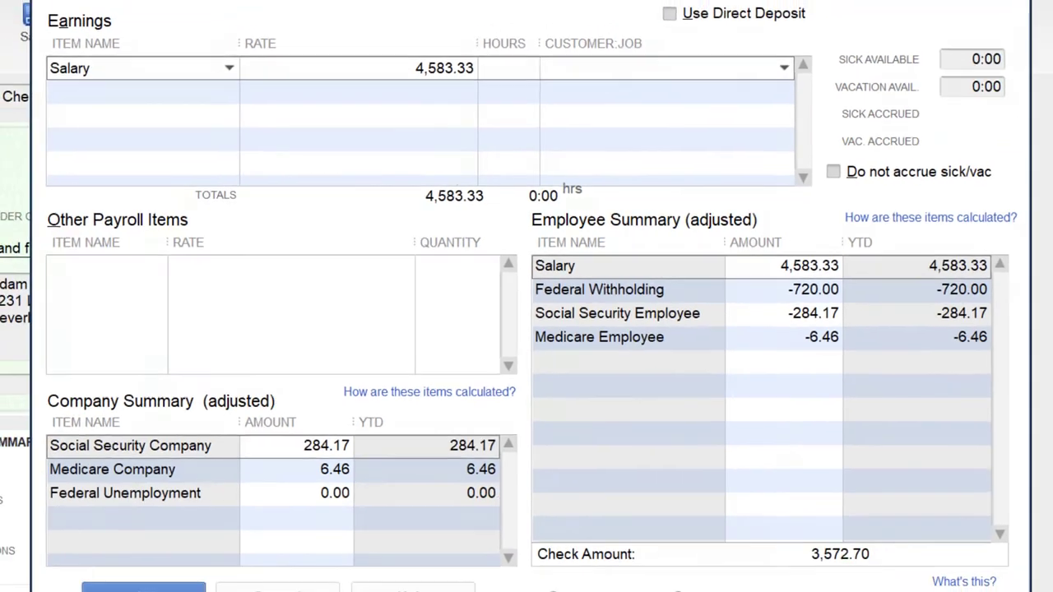
key(Escape)
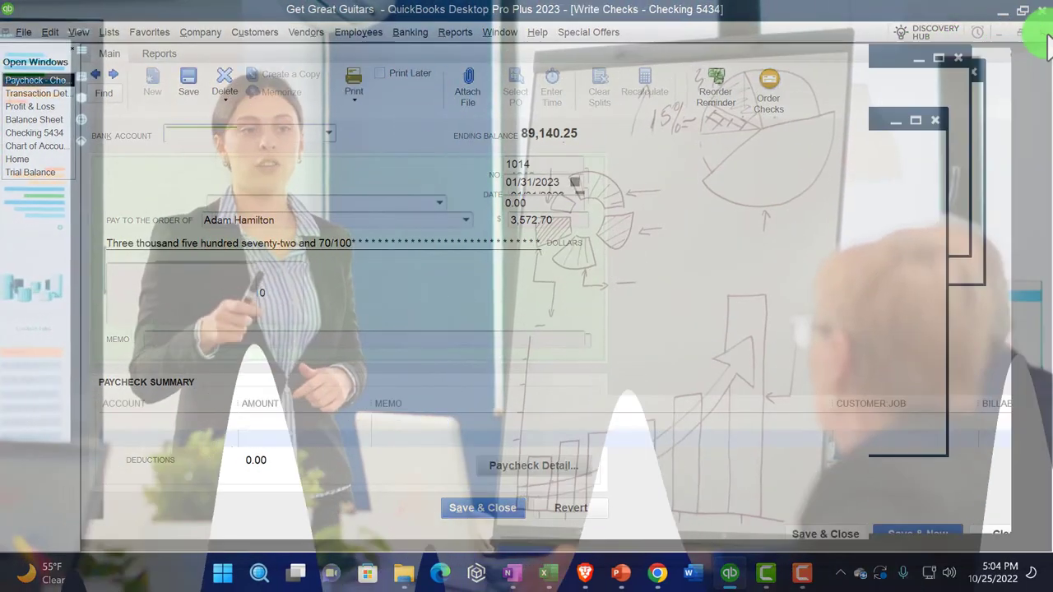
click(1037, 51)
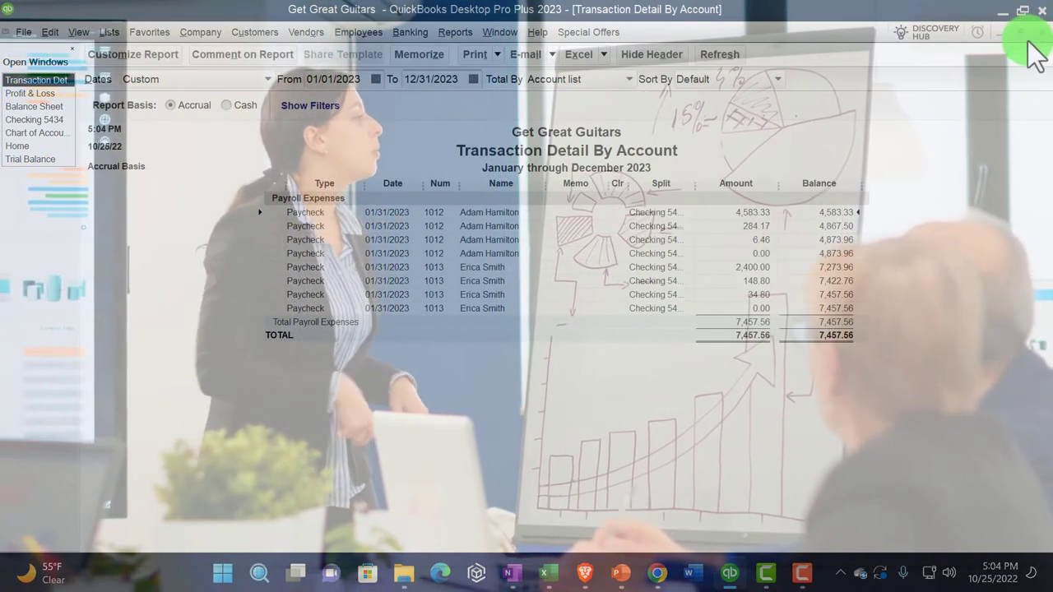
click(1030, 46)
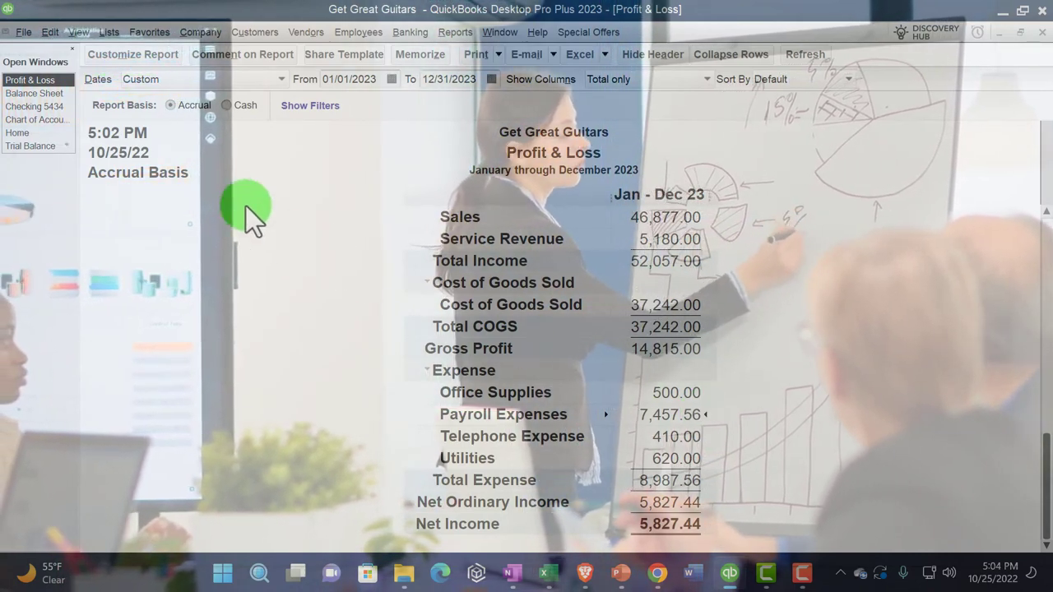
Step: Drill down from Payroll Liabilities on the Balance Sheet to paycheck 1012's detail and compare it with the Excel payroll liability entry
click(34, 93)
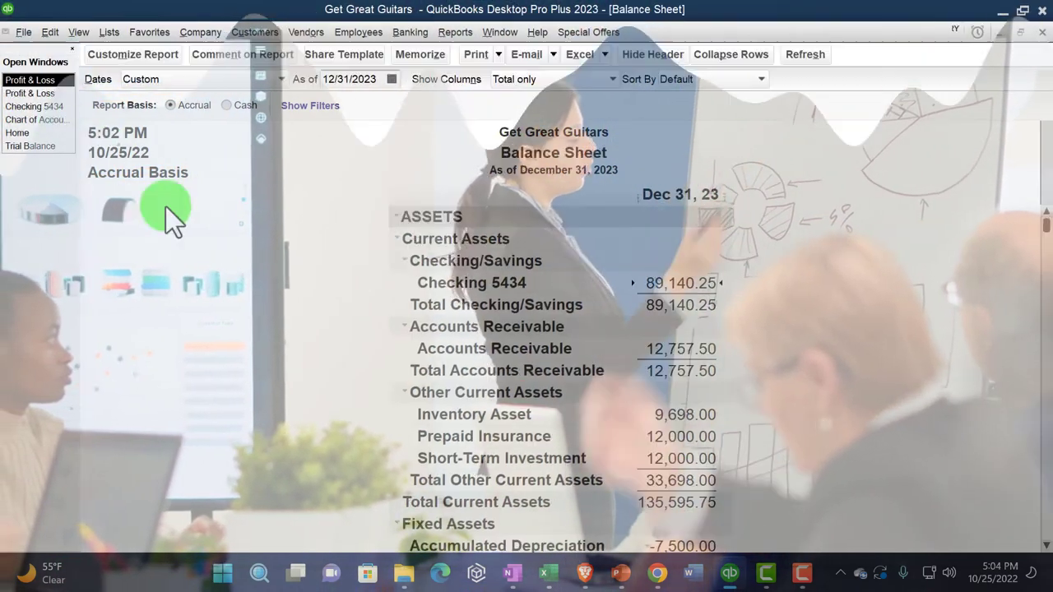
scroll(306, 328, down, 7)
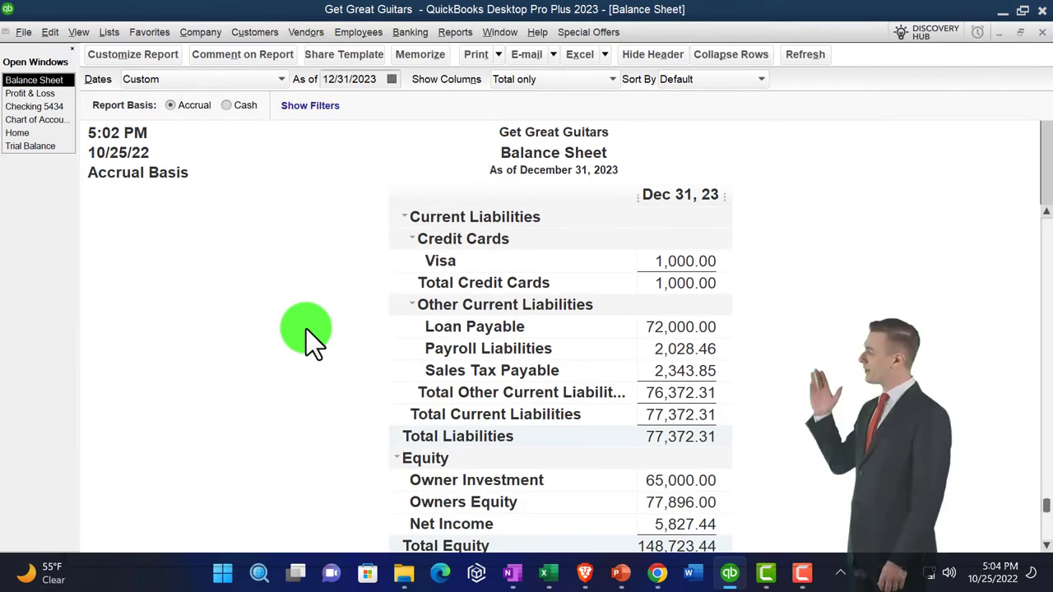
double_click(667, 348)
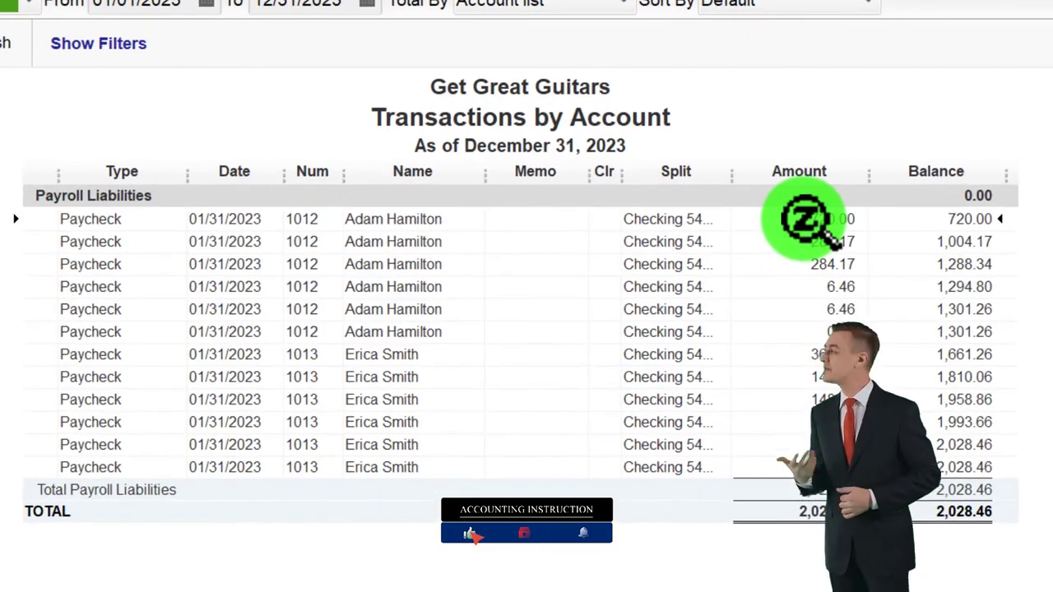
double_click(810, 226)
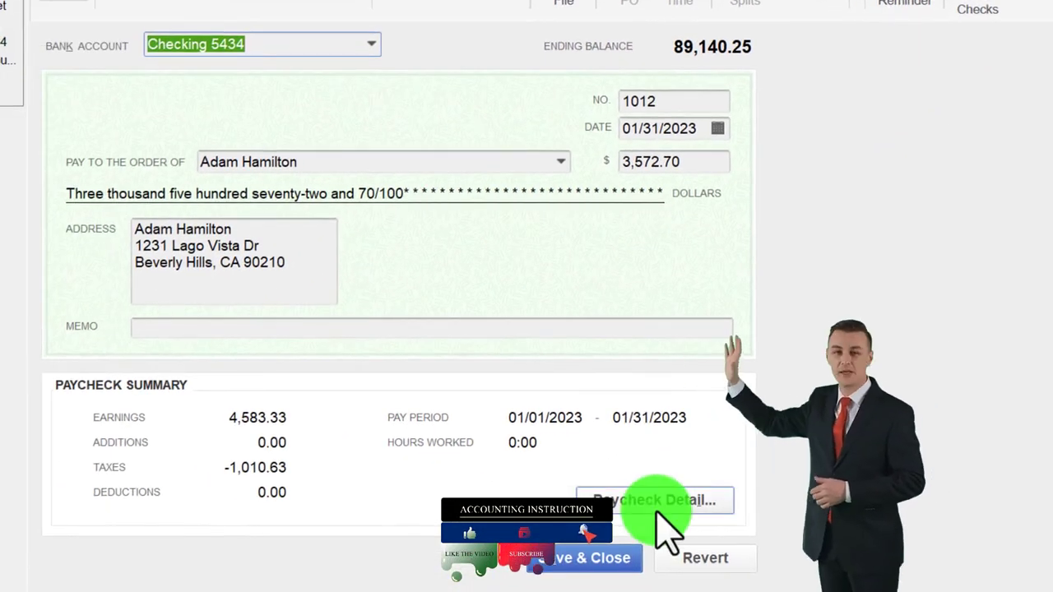
click(658, 499)
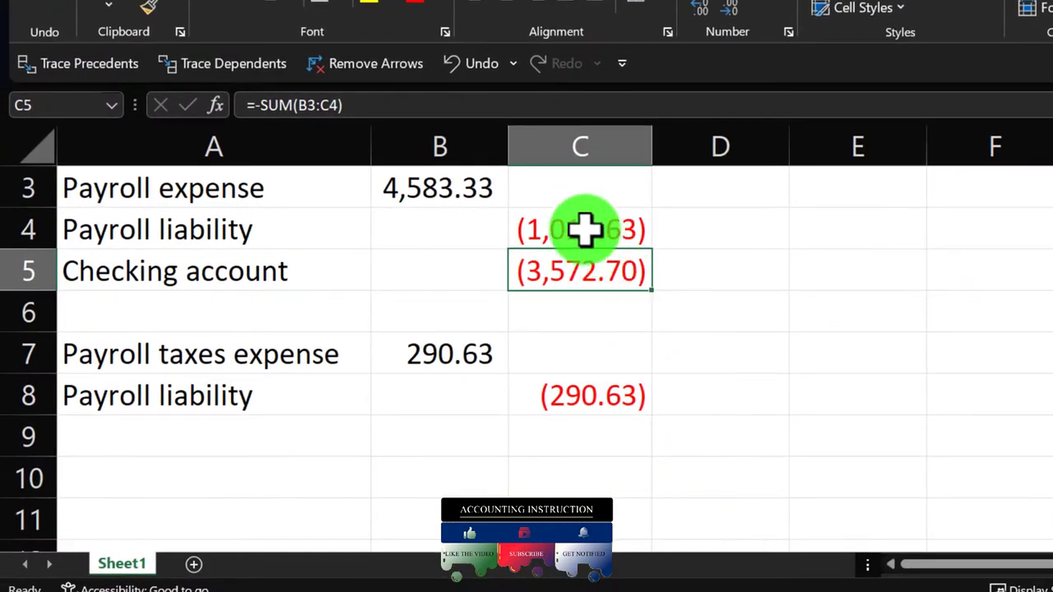
click(584, 230)
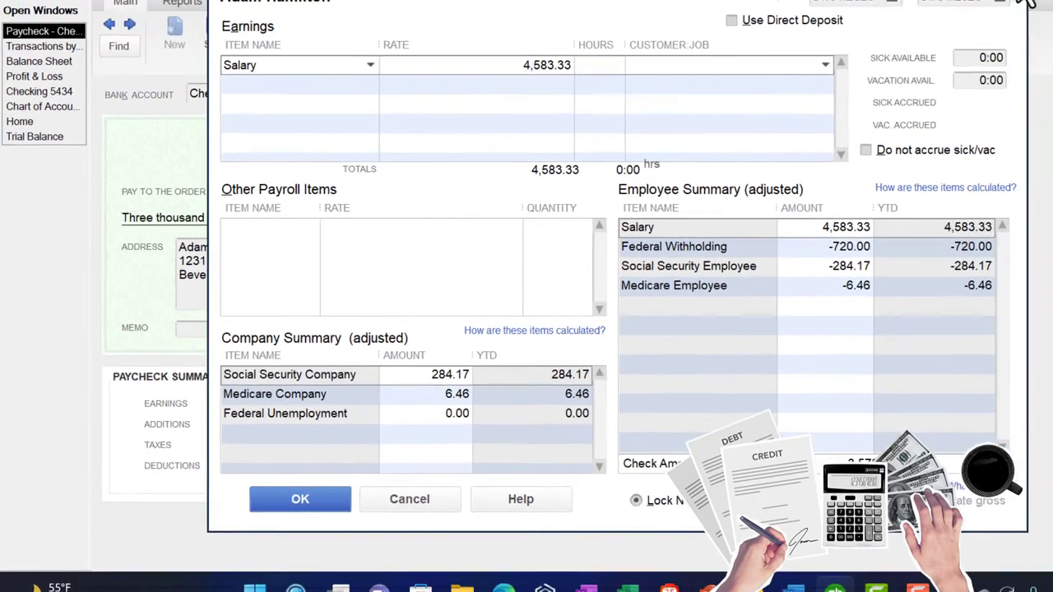
key(Return)
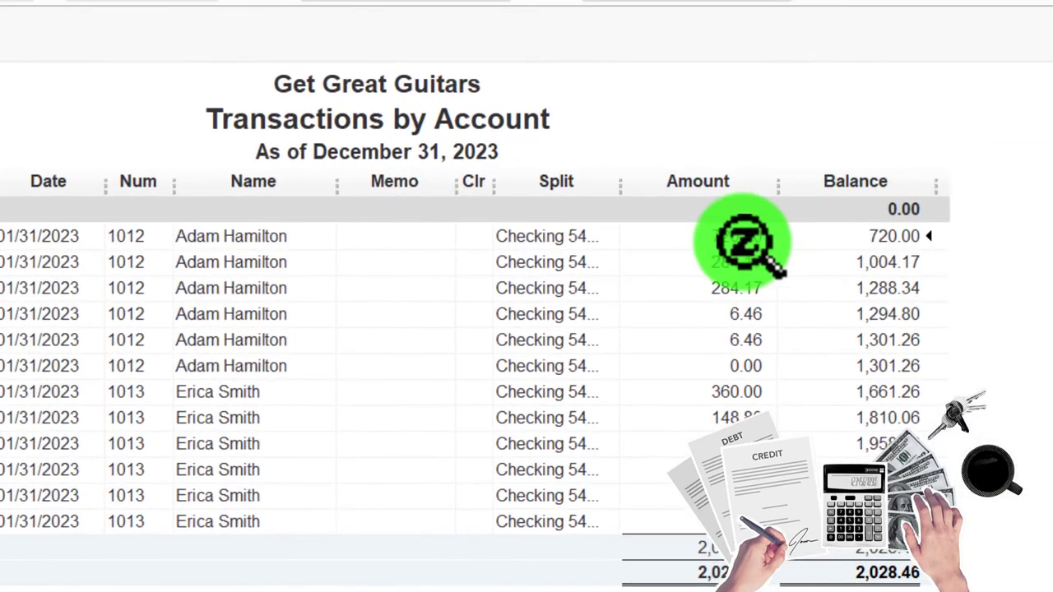
Step: Examine paycheck 1012's Social Security and Medicare amounts line by line in the Payroll Liabilities transaction report
click(744, 264)
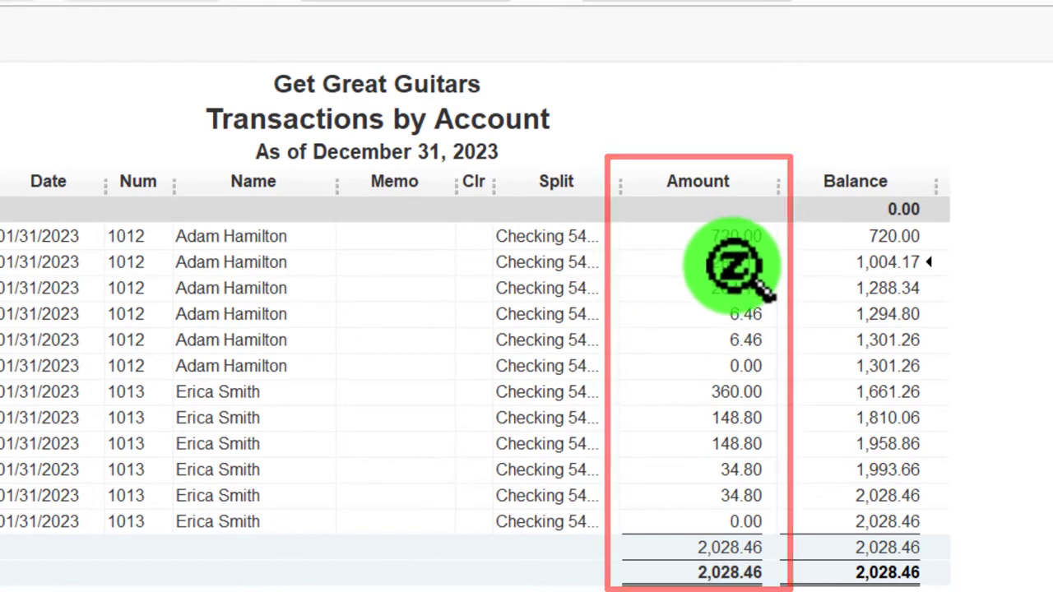
click(742, 289)
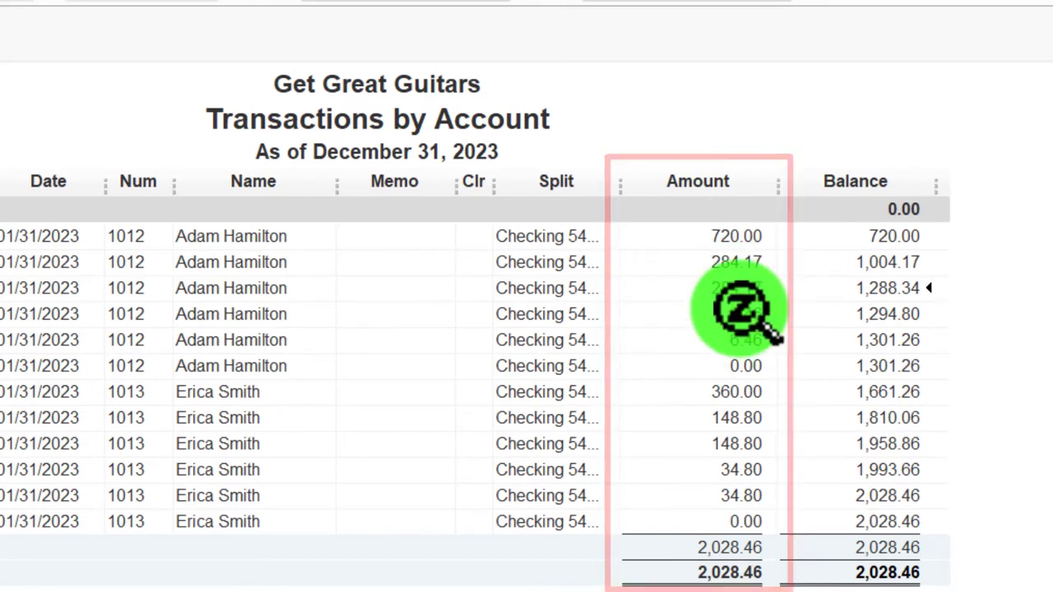
click(741, 313)
click(738, 340)
click(738, 321)
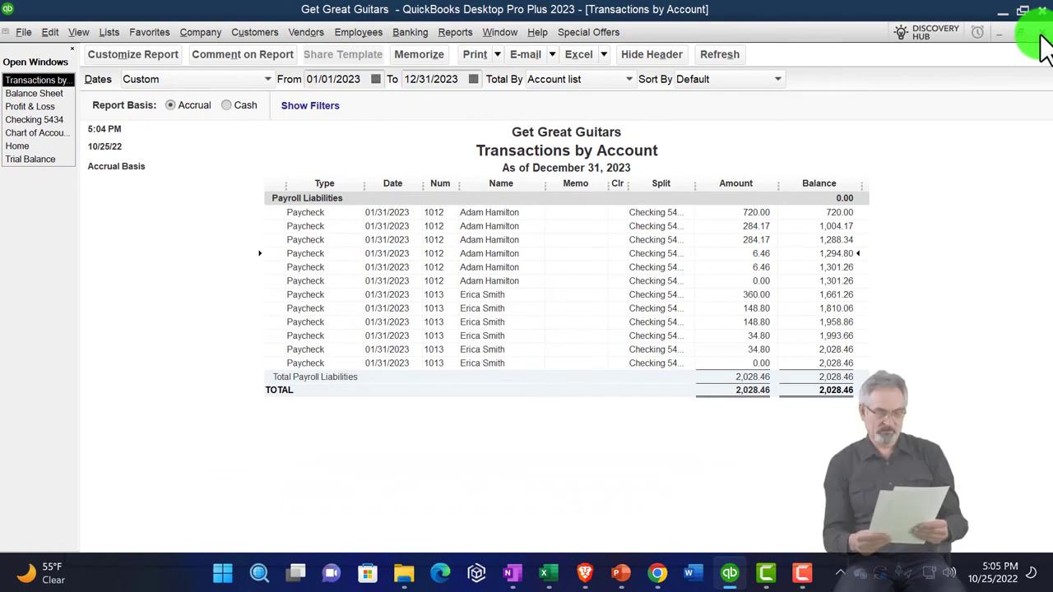
Step: Close the Payroll Liabilities transaction report, examine the payroll taxes entry in Excel cells A7:C8, and switch back to the QuickBooks Balance Sheet
click(1042, 32)
click(564, 576)
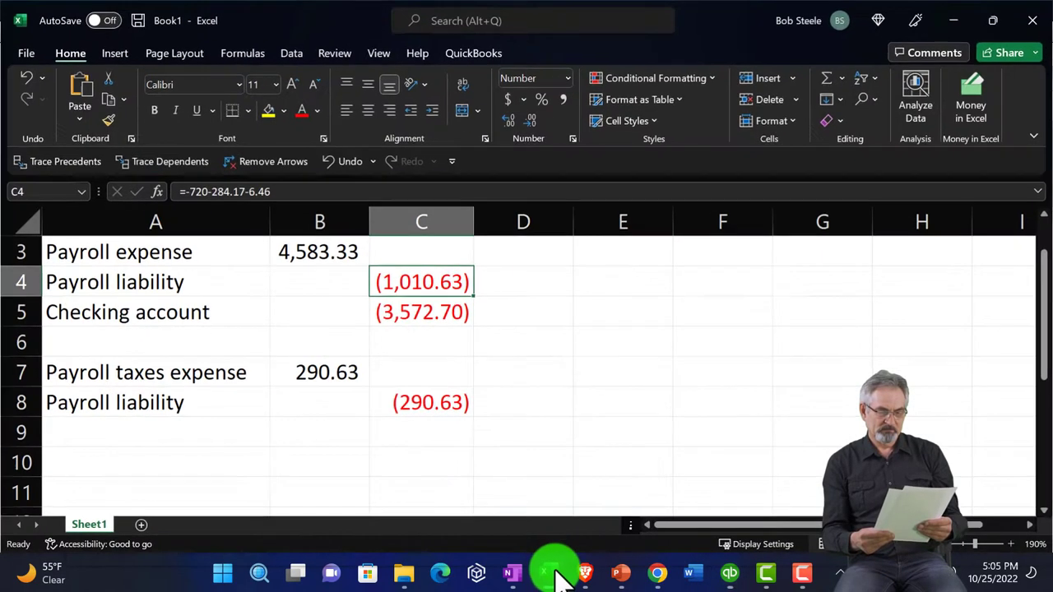
drag(195, 369, 415, 403)
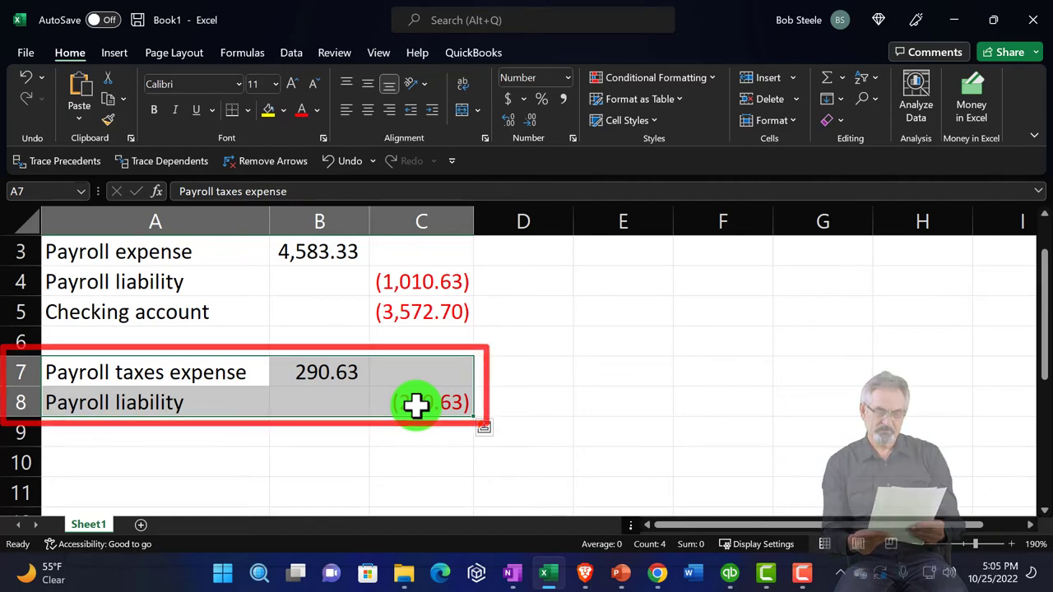
click(731, 574)
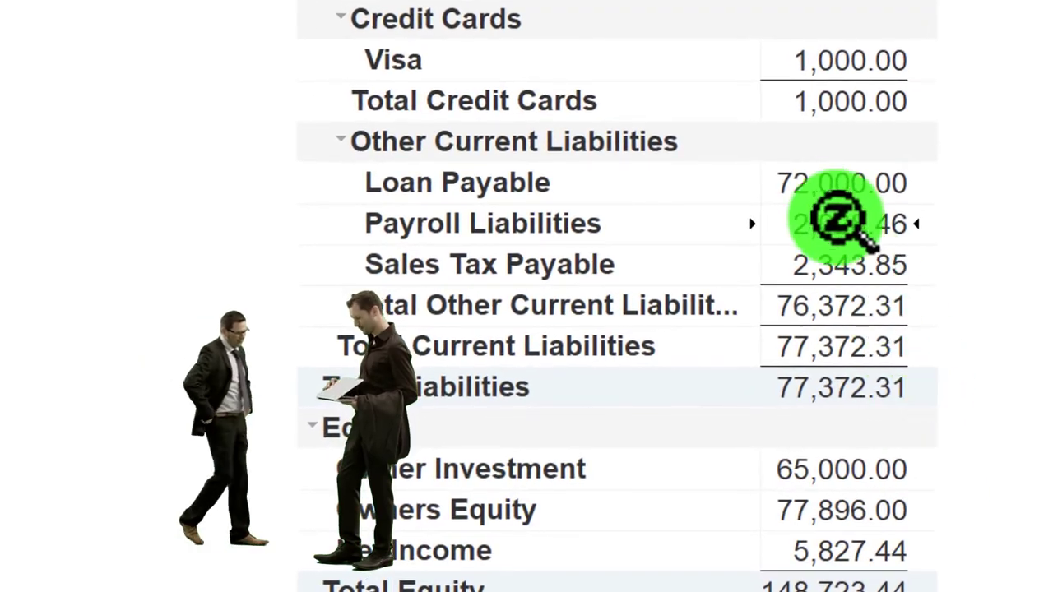
Step: Drill down into Payroll Liabilities on the Balance Sheet and Payroll Expenses on the Profit & Loss, and return to the Balance Sheet
double_click(809, 246)
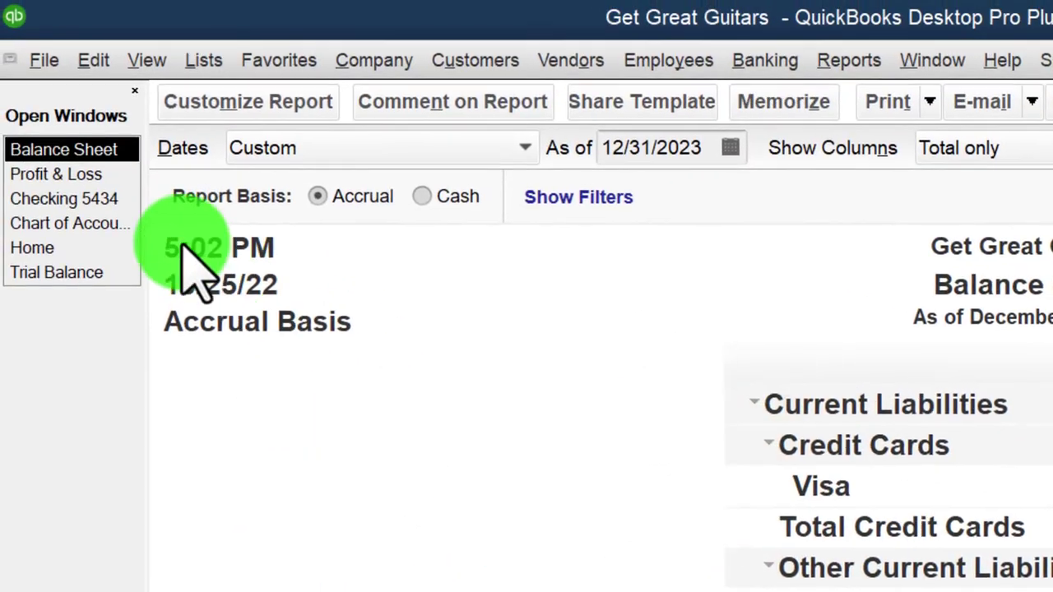
click(88, 176)
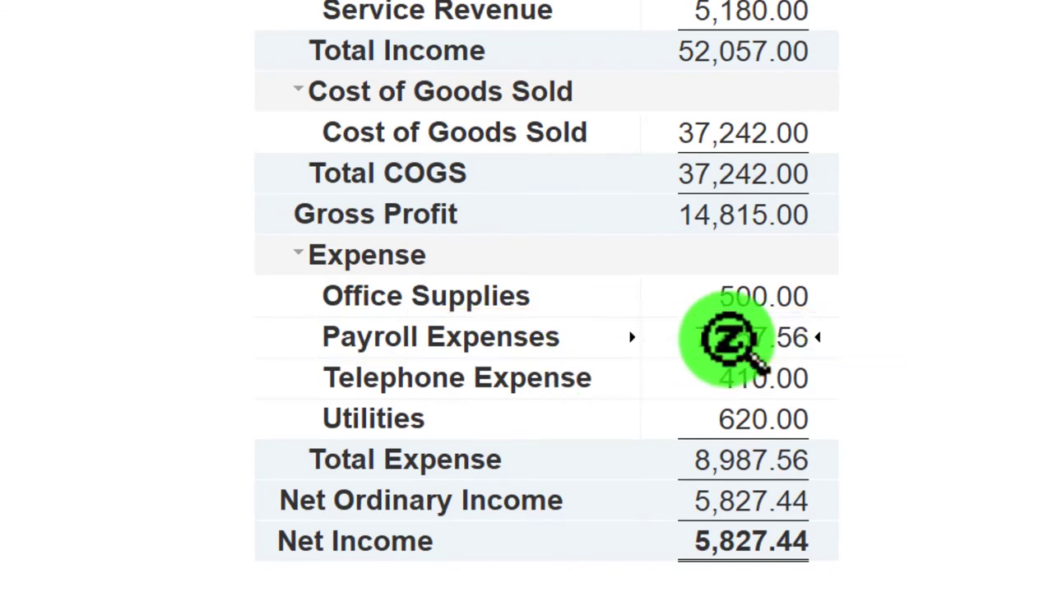
double_click(730, 339)
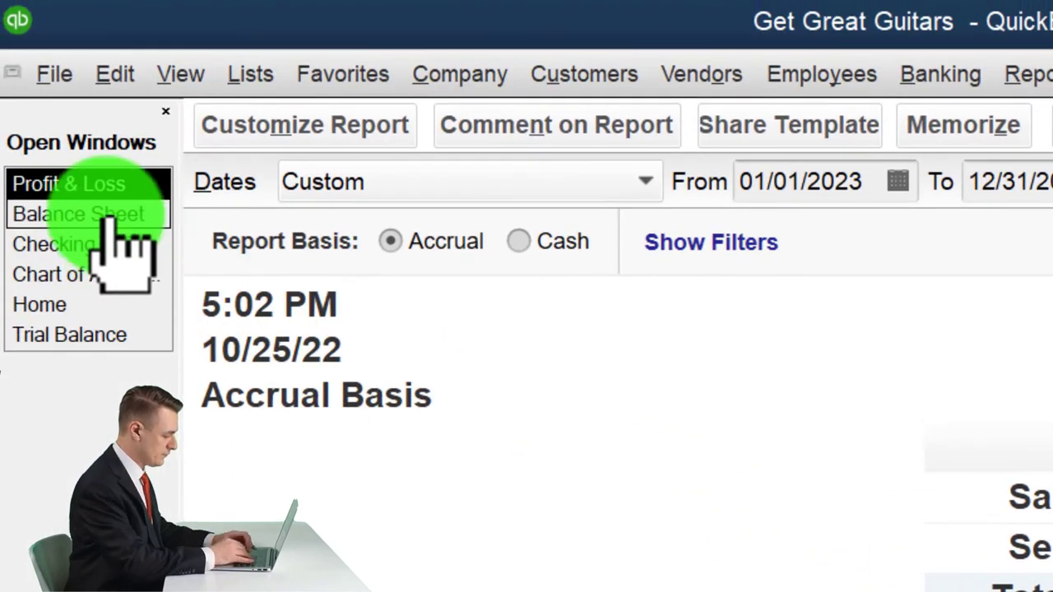
click(116, 216)
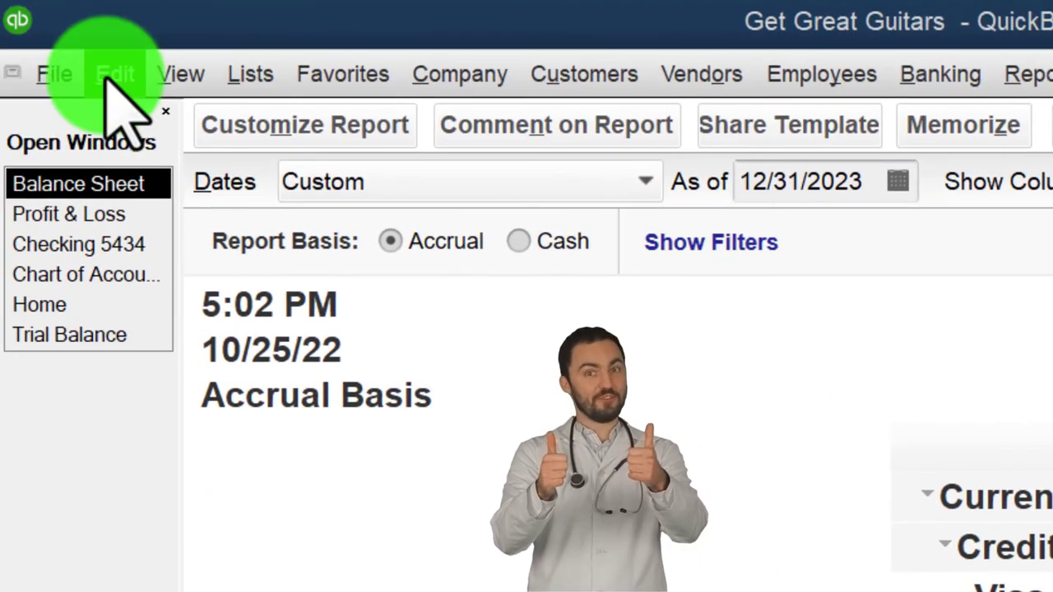
Step: Open the Payroll Item List and select the Federal Withholding item
click(250, 74)
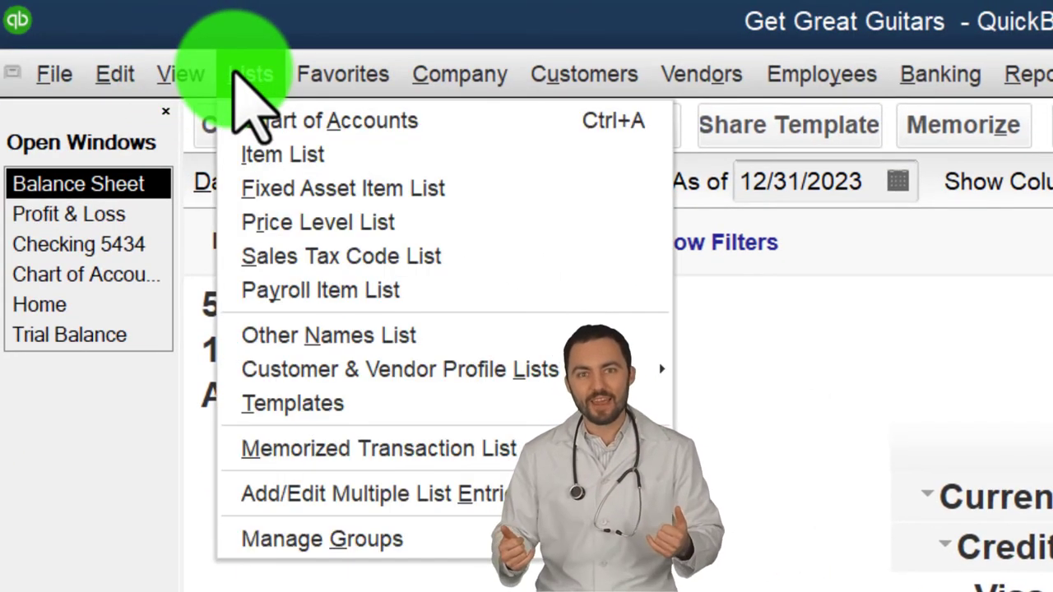
click(261, 290)
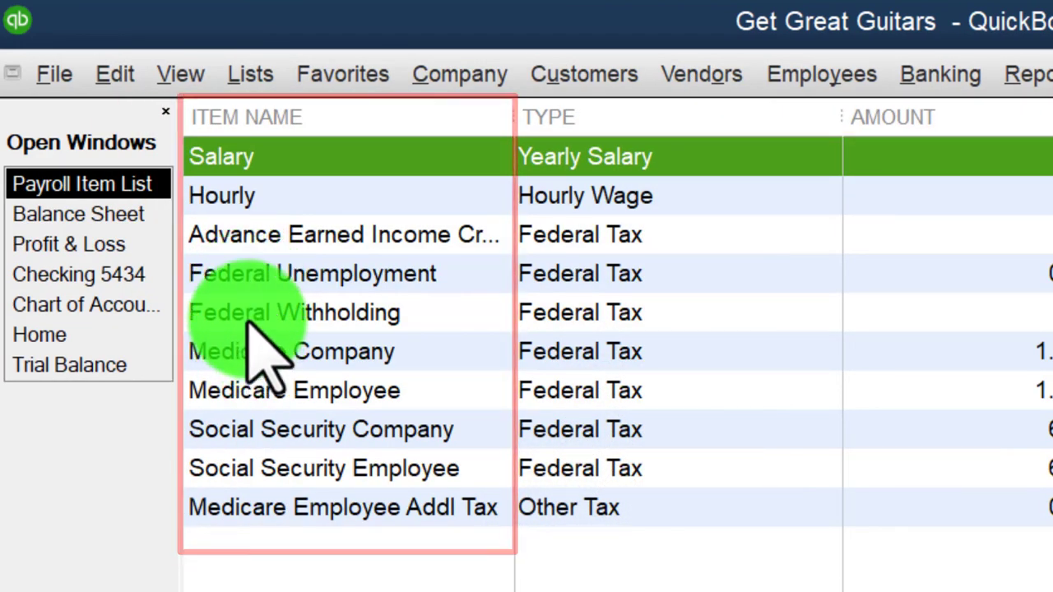
click(262, 321)
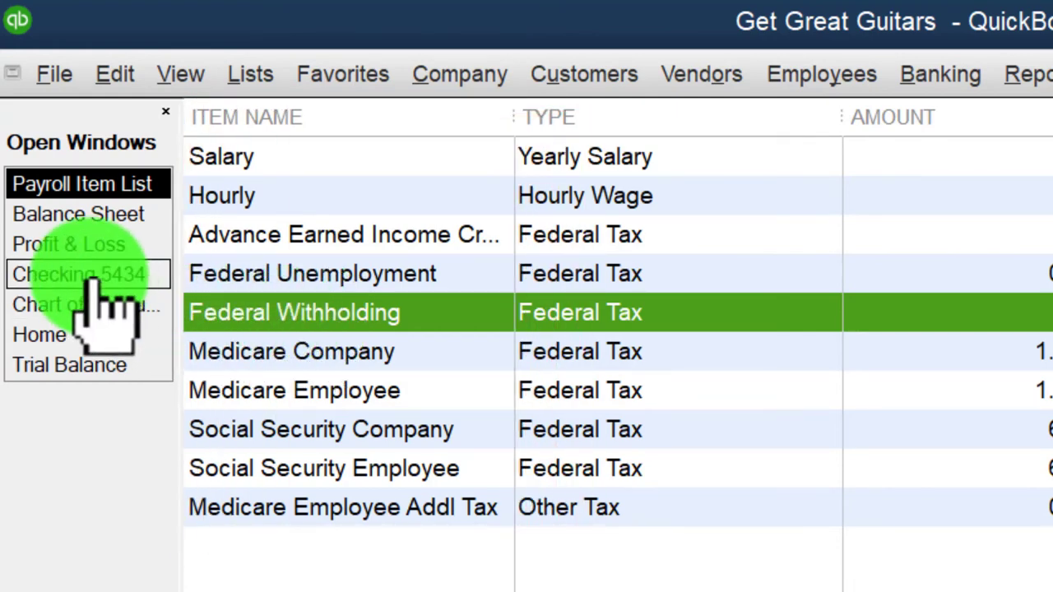
Step: Run the Payroll Summary report for 01/01/2023 through 01/31/2023
click(69, 245)
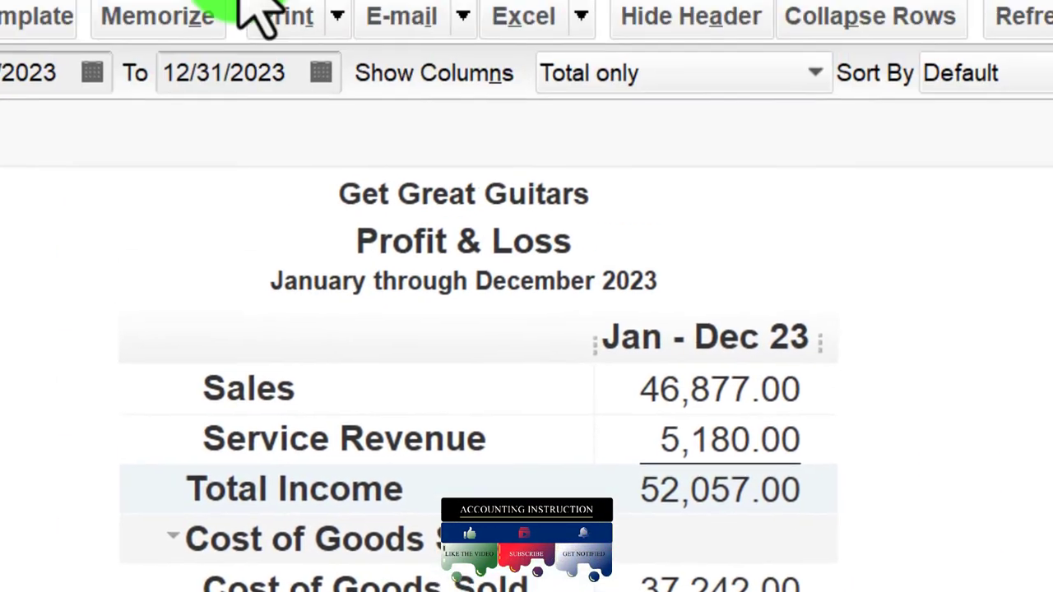
click(242, 0)
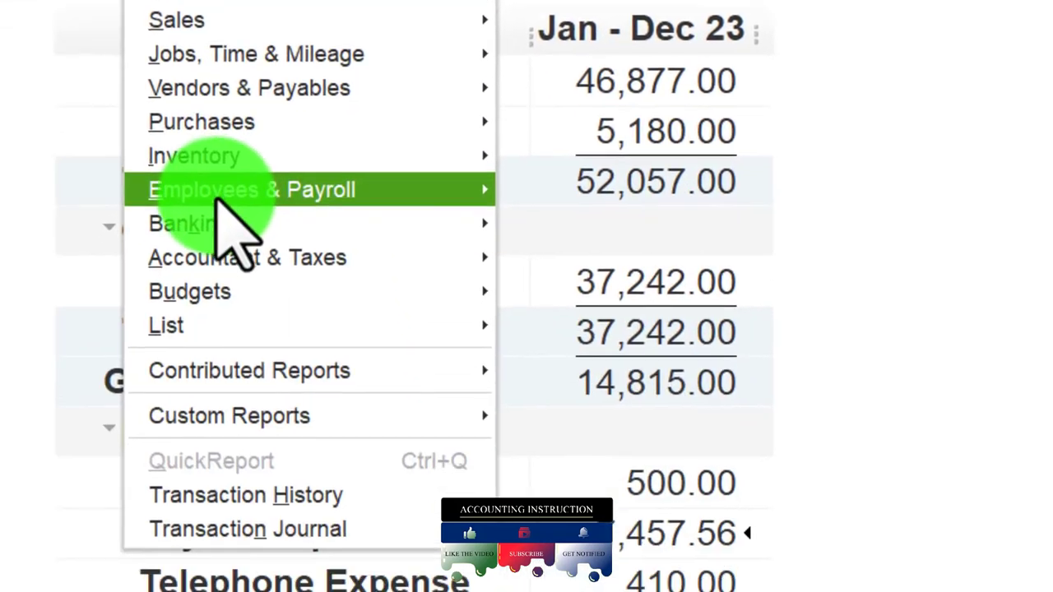
mouse_move(267, 559)
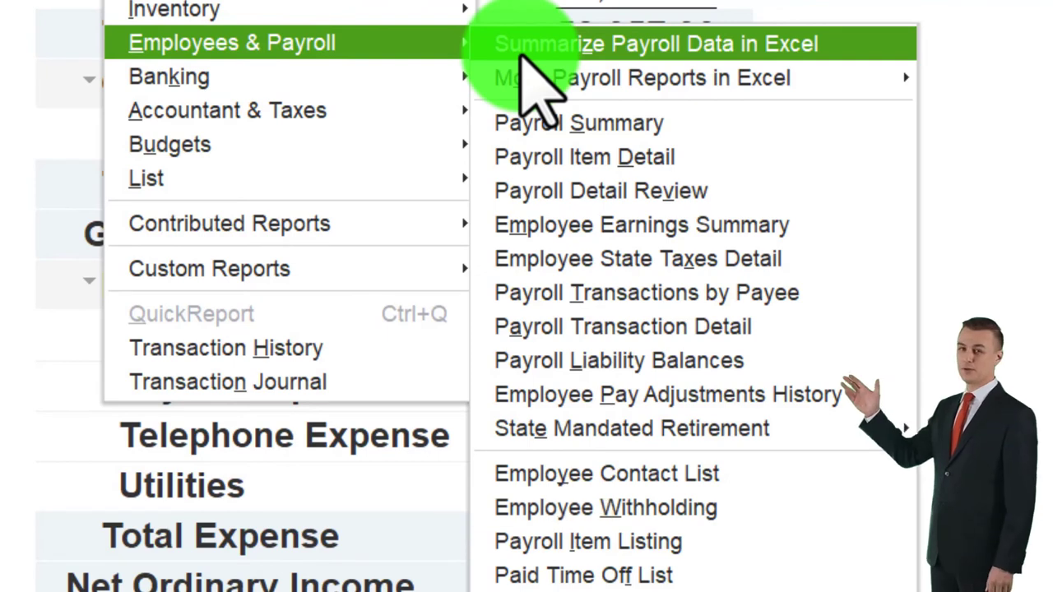
click(610, 123)
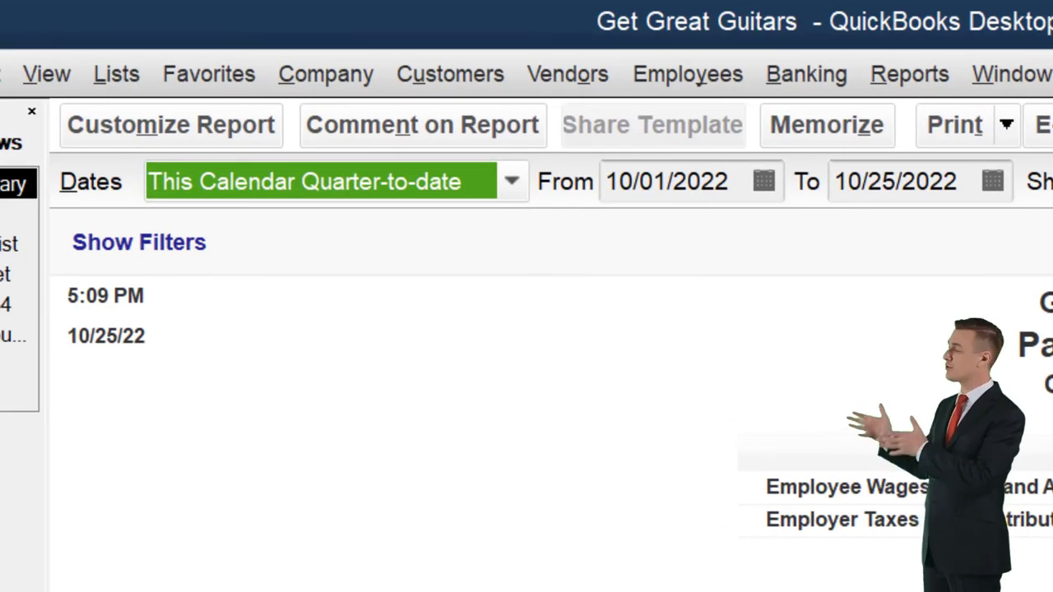
key(Tab)
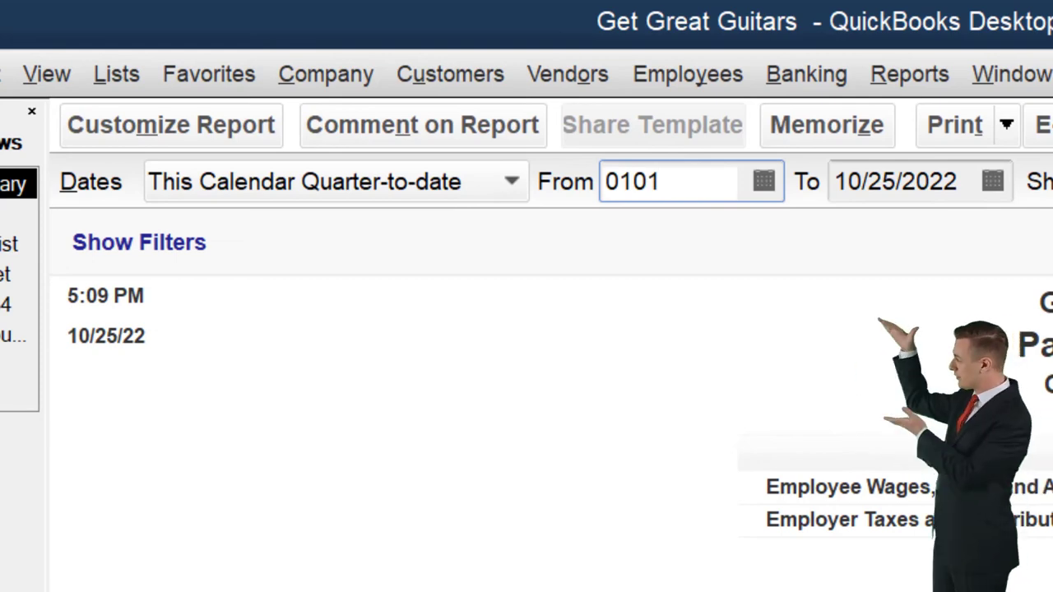
text(01/01/2023)
key(Tab)
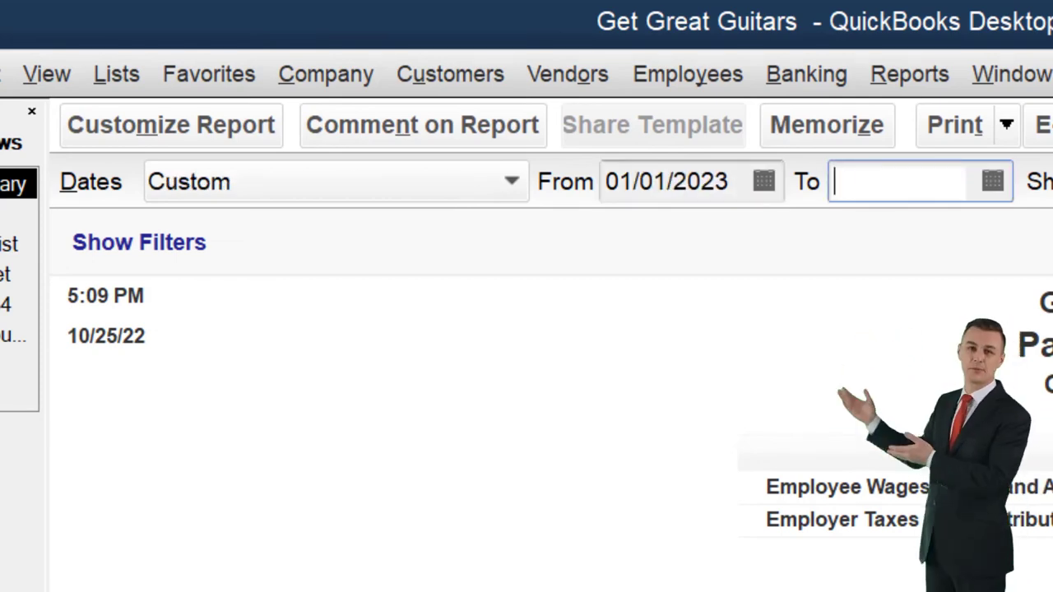
text(01312023)
key(Tab)
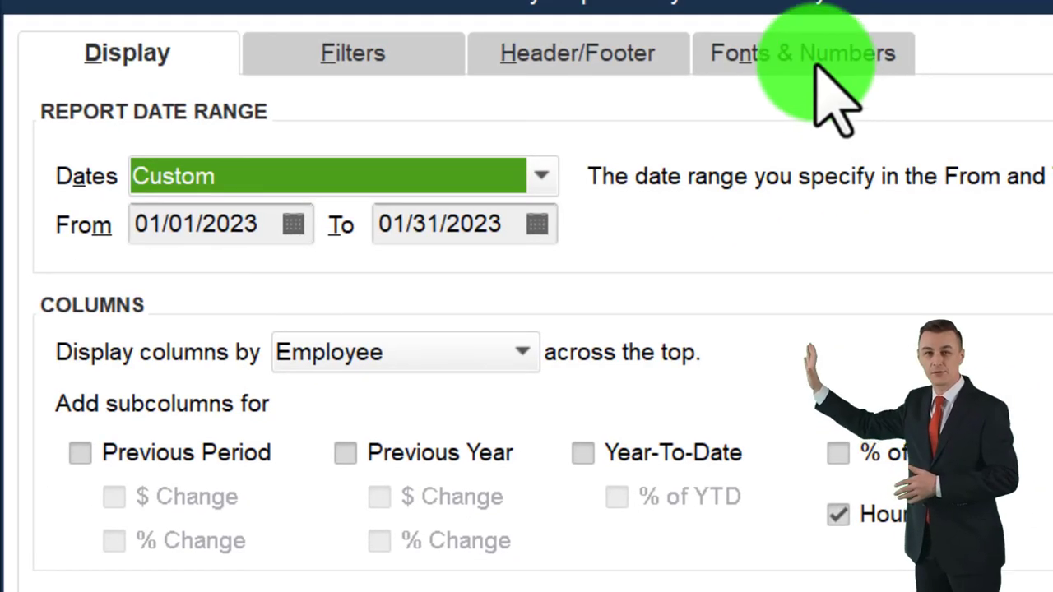
Step: Customize the Payroll Summary's column label font to size 12 and apply the change to all related fonts
click(814, 62)
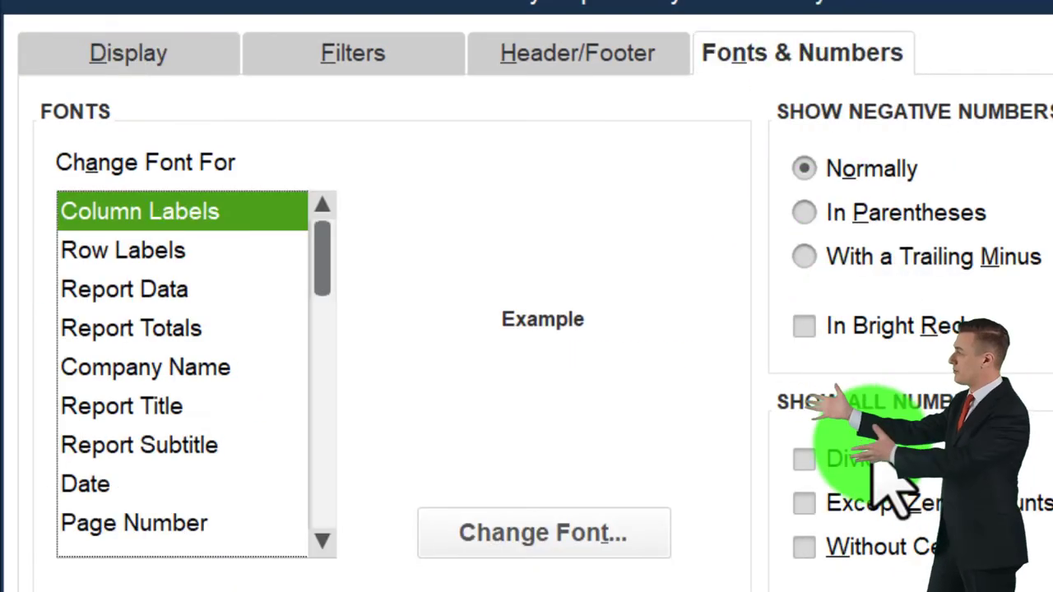
click(626, 526)
click(615, 425)
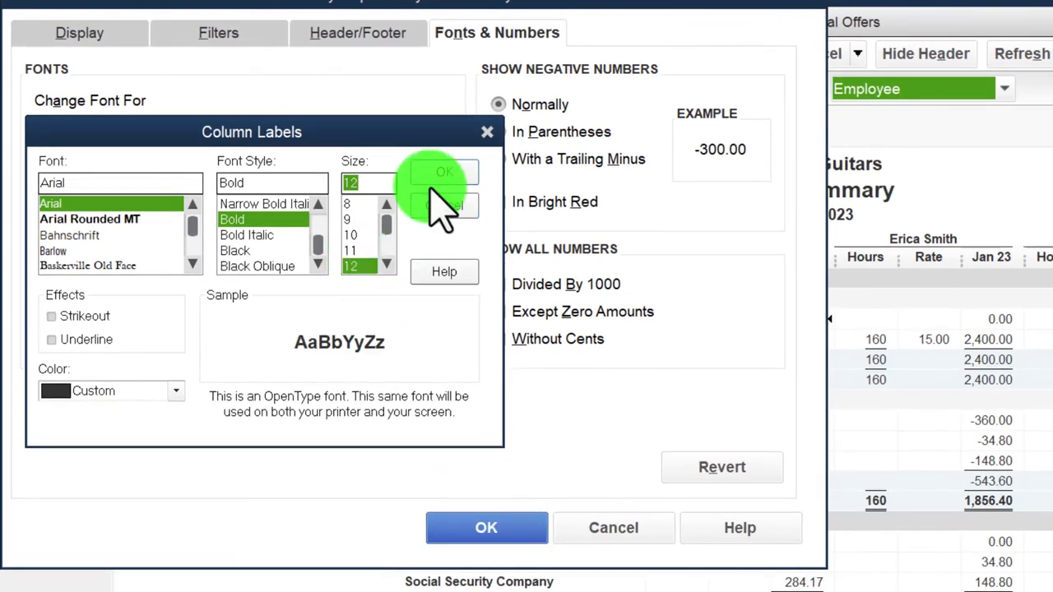
click(435, 177)
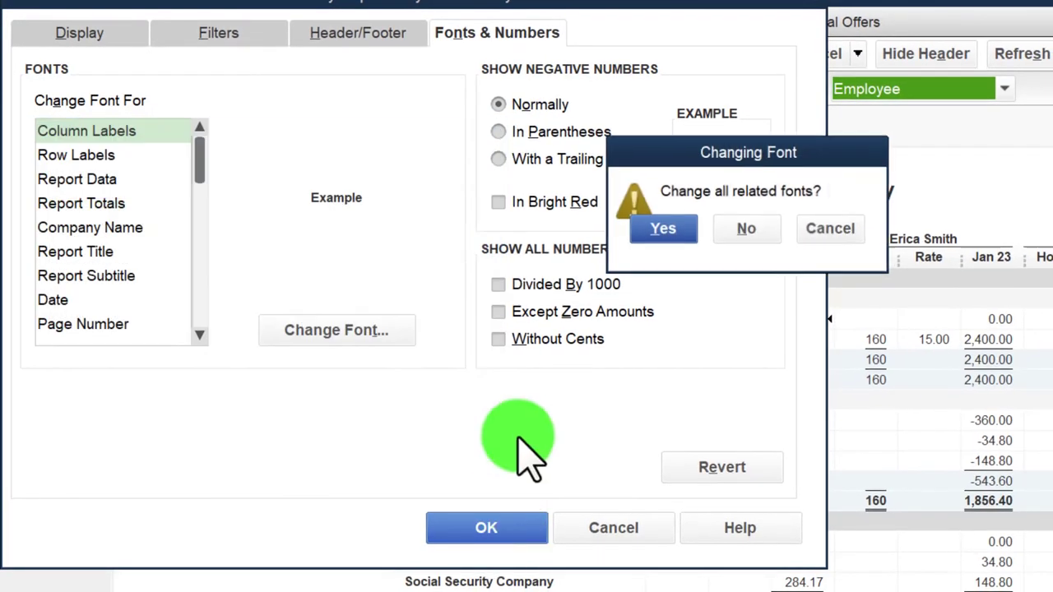
click(662, 230)
click(486, 527)
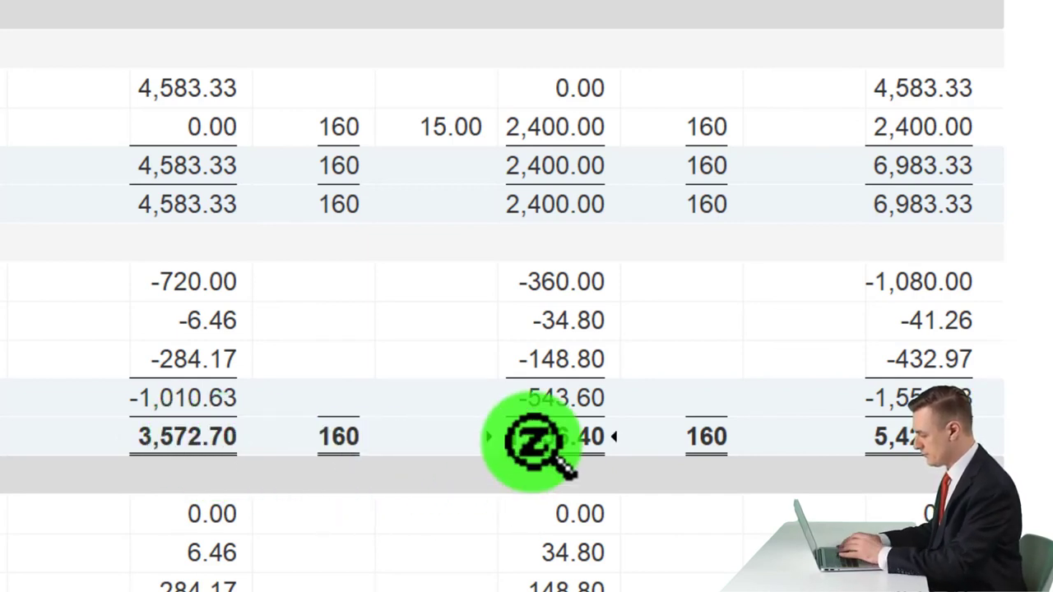
Step: Review the Payroll Summary's amounts, and check the Trial Balance accounts down to the totals
scroll(532, 442, down, 1)
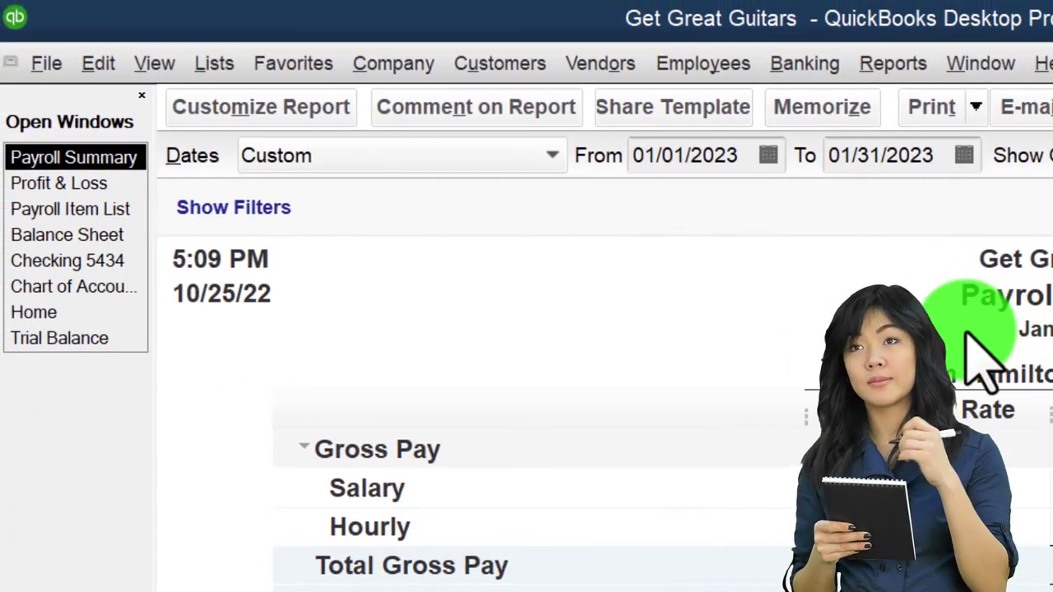
click(102, 338)
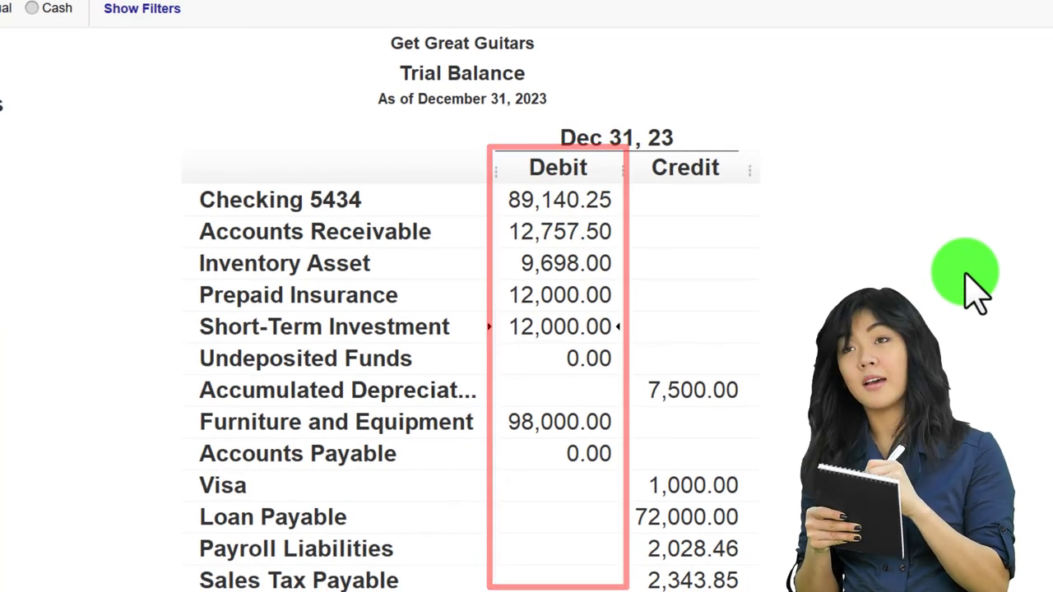
scroll(974, 292, down, 3)
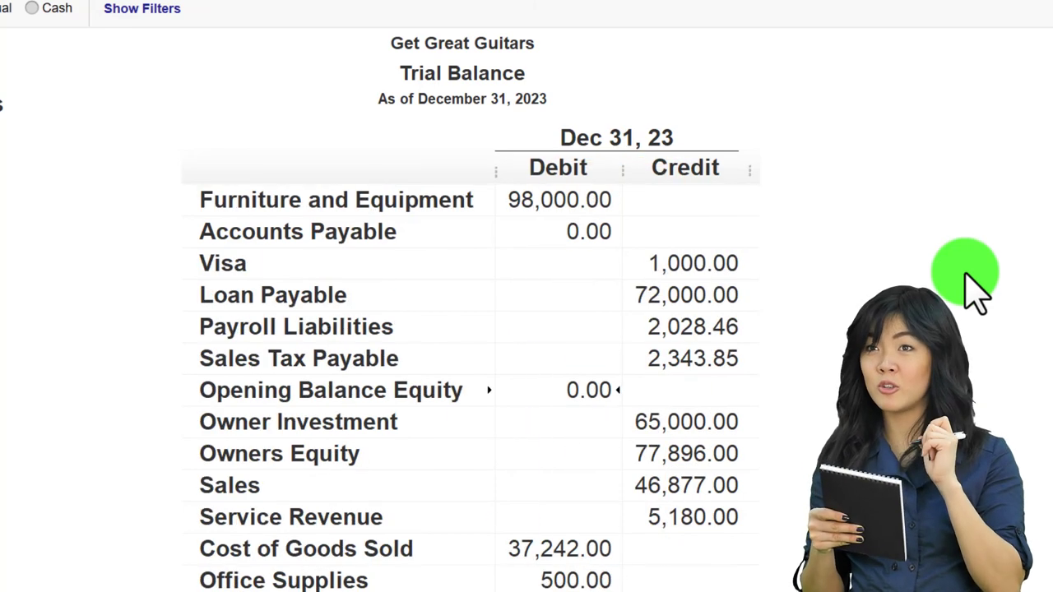
scroll(974, 292, down, 2)
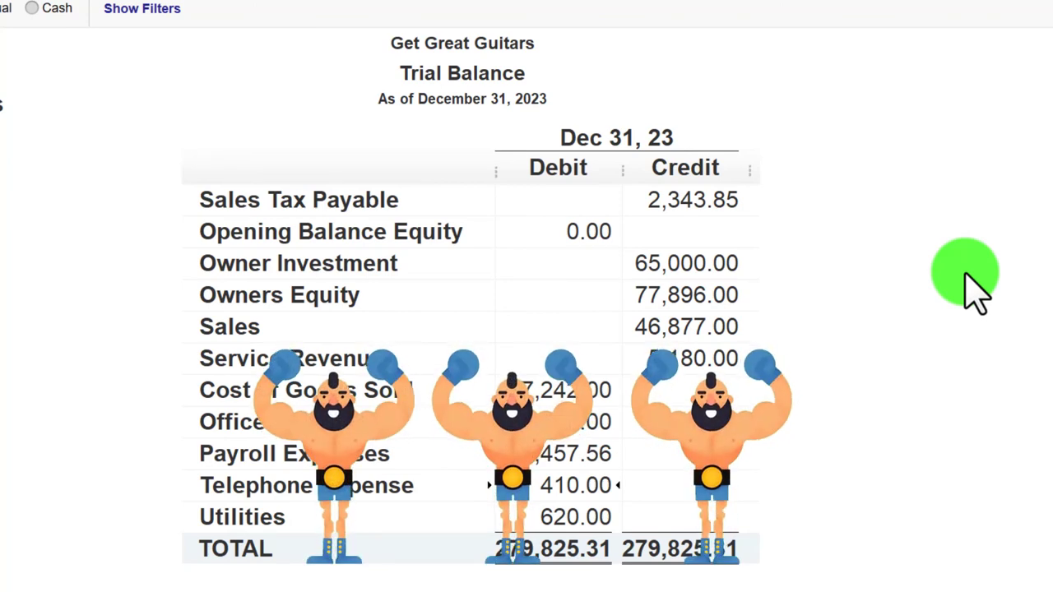
scroll(543, 460, up, 1)
Step: Drill down from Payroll Expenses on the Trial Balance to paycheck 1012, view its paycheck detail, and close the detail
double_click(539, 473)
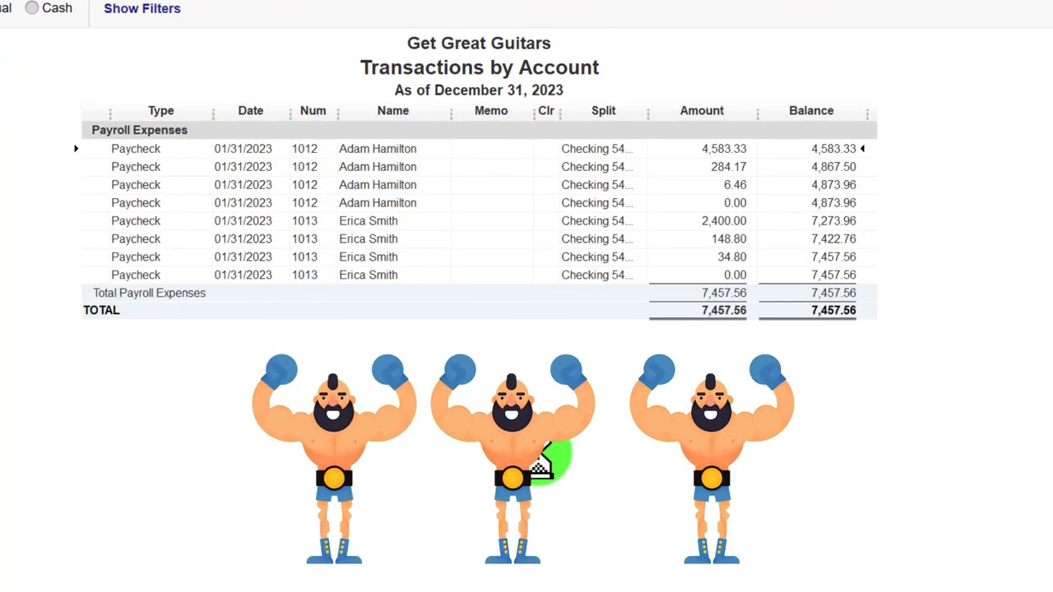
double_click(714, 172)
click(447, 483)
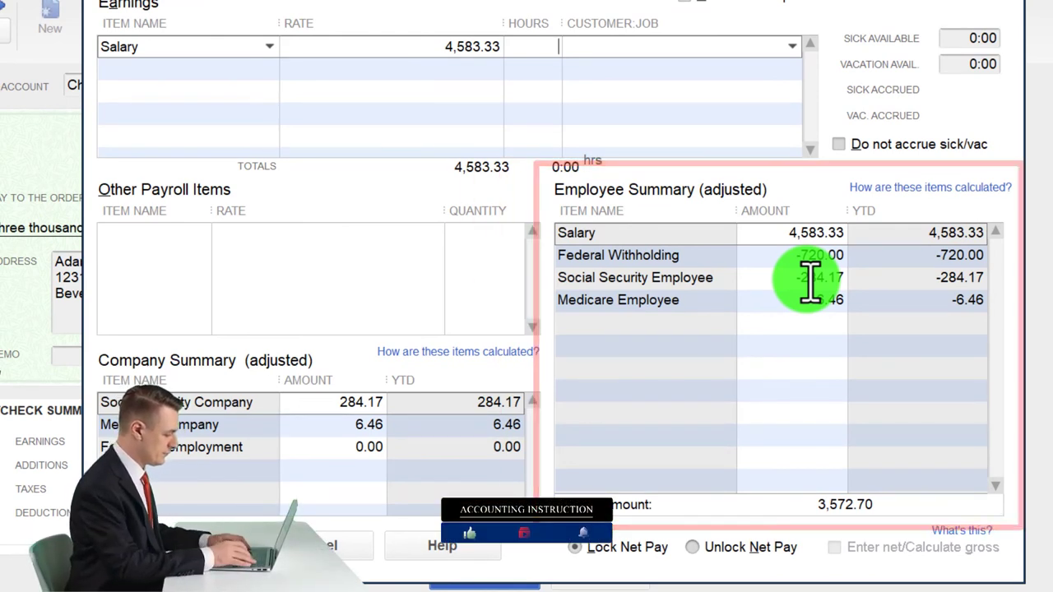
key(Return)
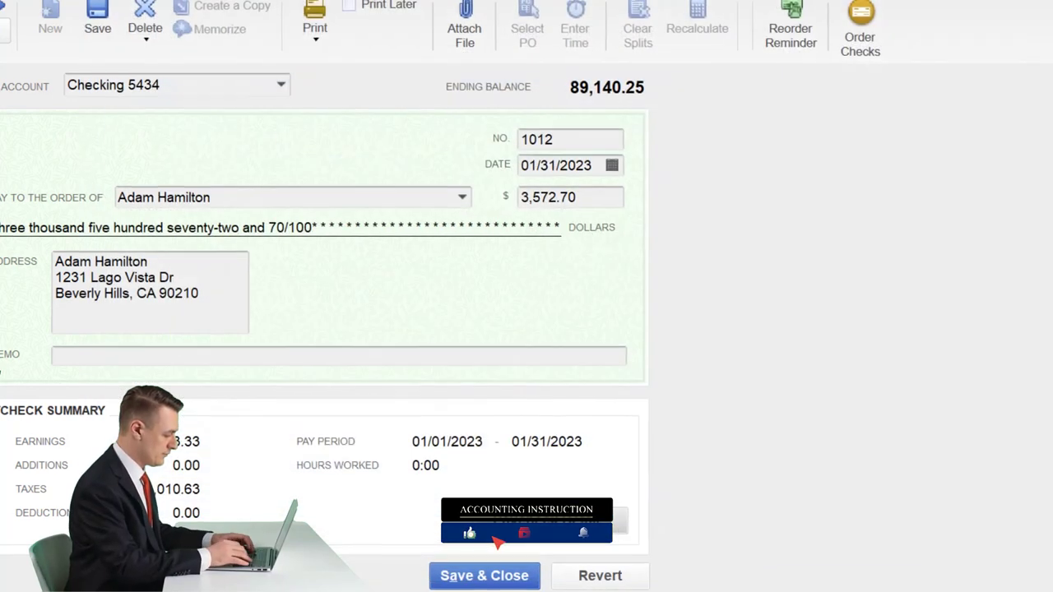